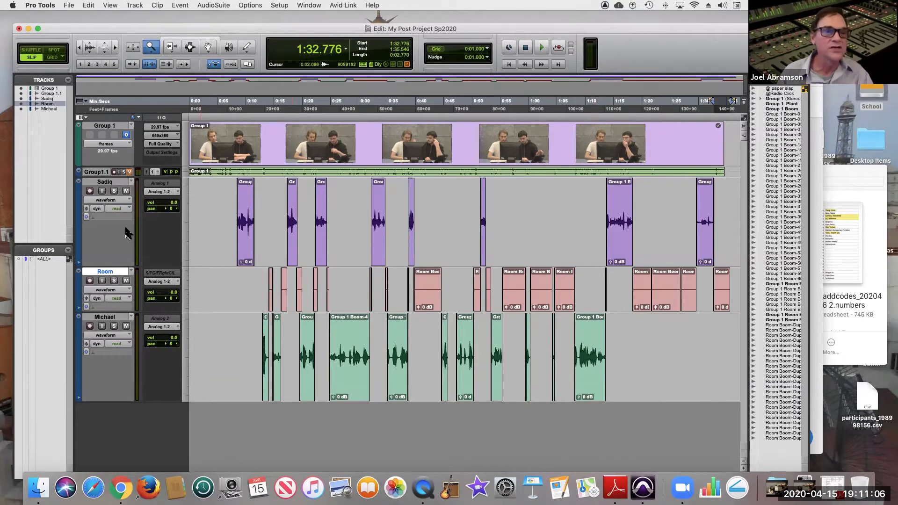
# Mute the two actors' dialogue tracks and the Room track.
pyautogui.click(126, 191)
pyautogui.click(125, 281)
pyautogui.click(126, 326)
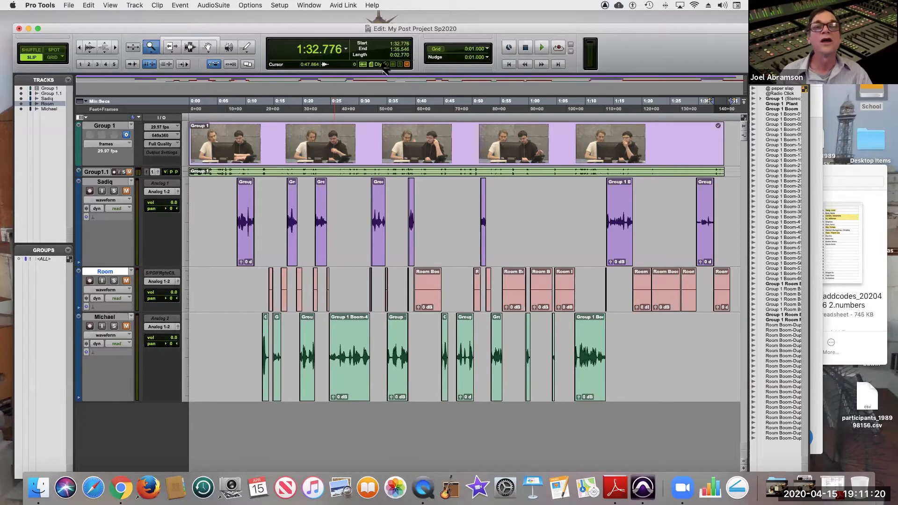
# Hide the two actors' dialogue tracks and the Room track so only the Group 1 video and Group 1.1 audio are shown.
pyautogui.click(20, 109)
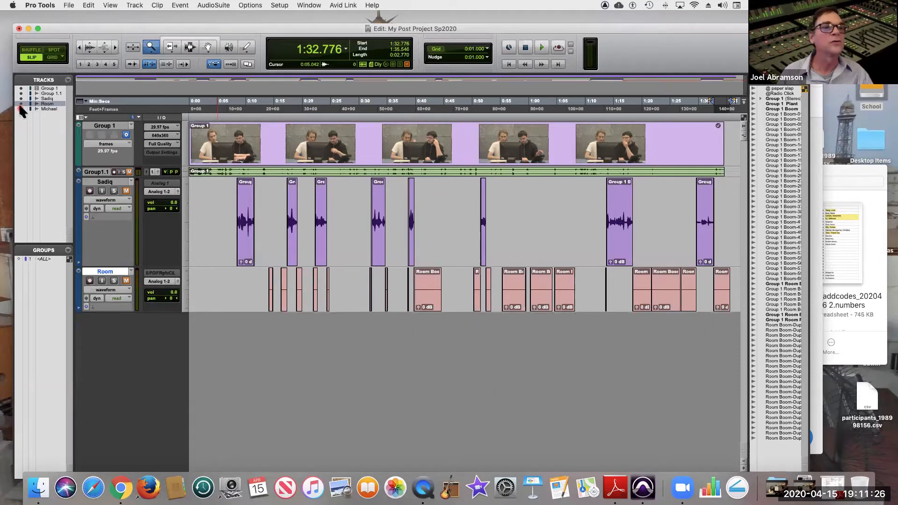
pyautogui.click(20, 104)
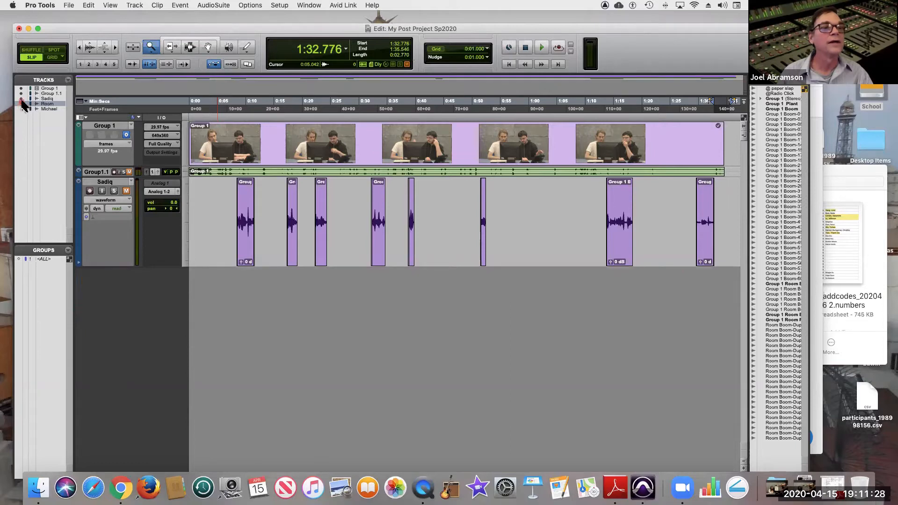
pyautogui.click(20, 98)
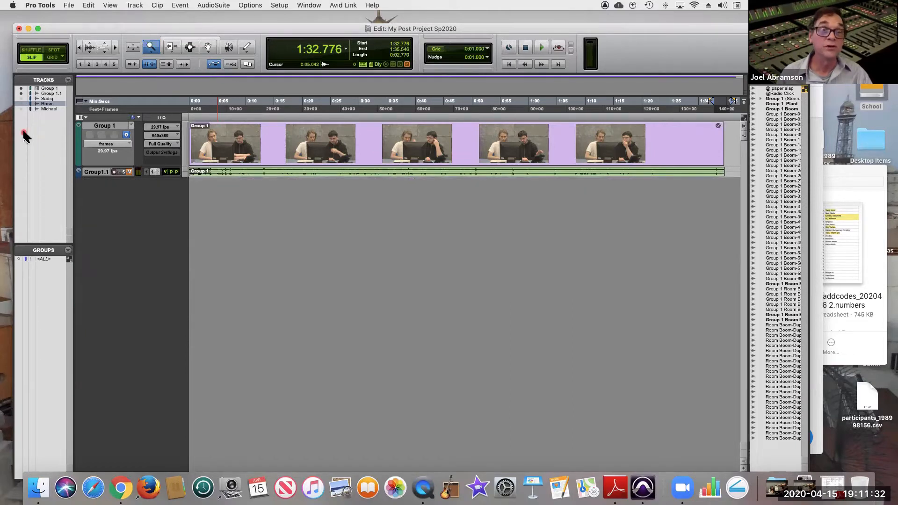
# Increase the Group 1.1 audio track's height to medium.
pyautogui.click(185, 173)
pyautogui.click(199, 185)
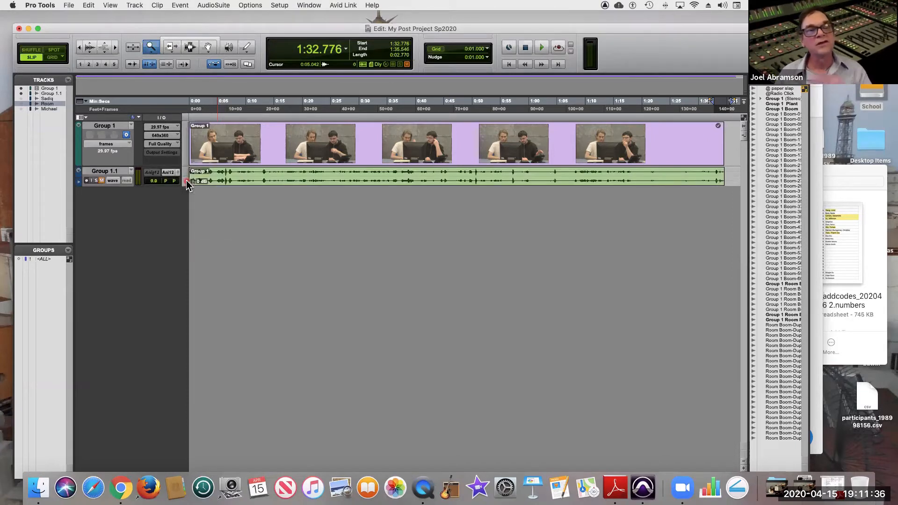
pyautogui.click(186, 180)
pyautogui.click(190, 196)
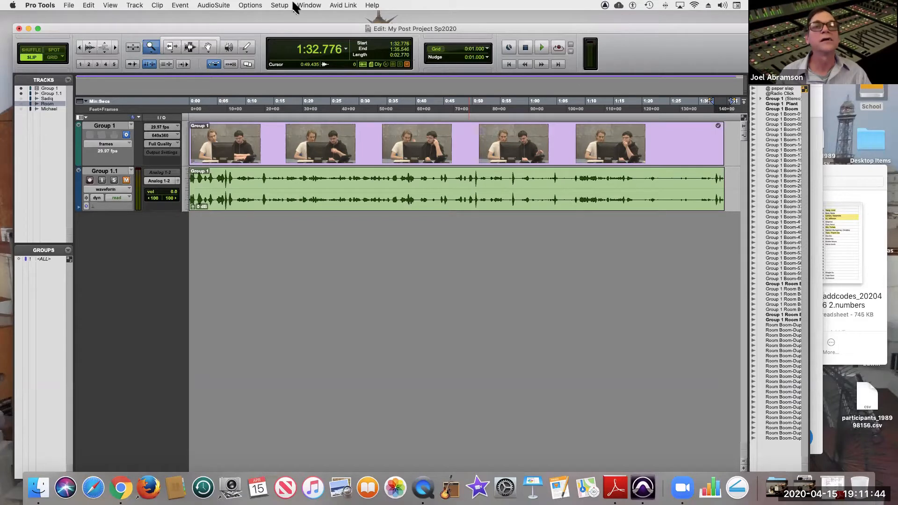
# Show the Video window and place it below the visible tracks.
pyautogui.click(309, 5)
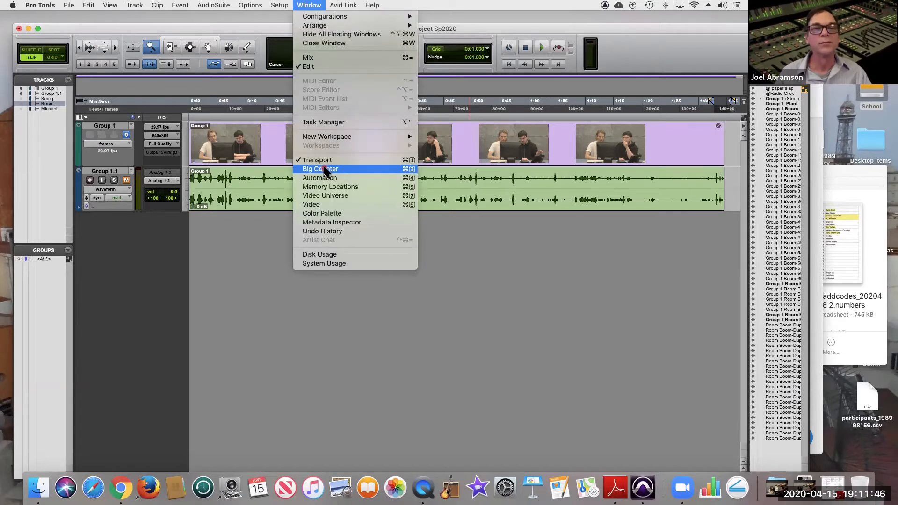
pyautogui.click(325, 206)
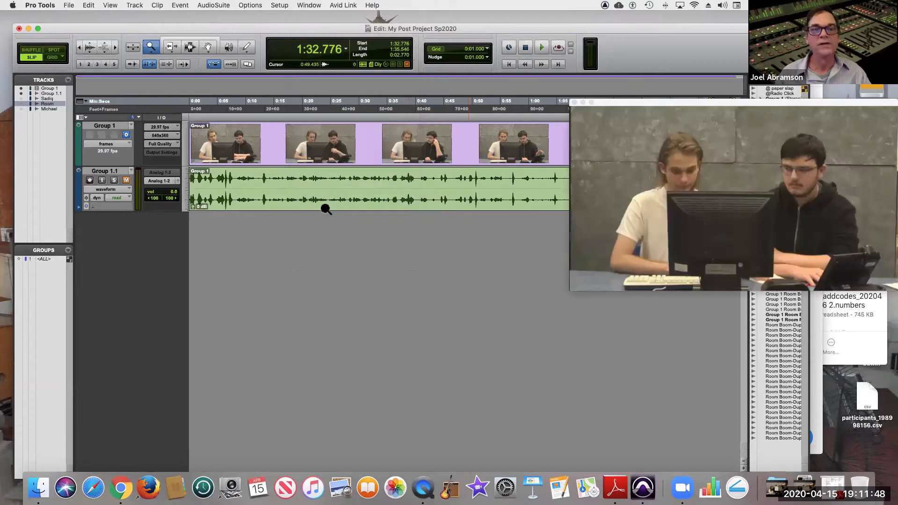
pyautogui.moveTo(630, 105); pyautogui.dragTo(595, 284)
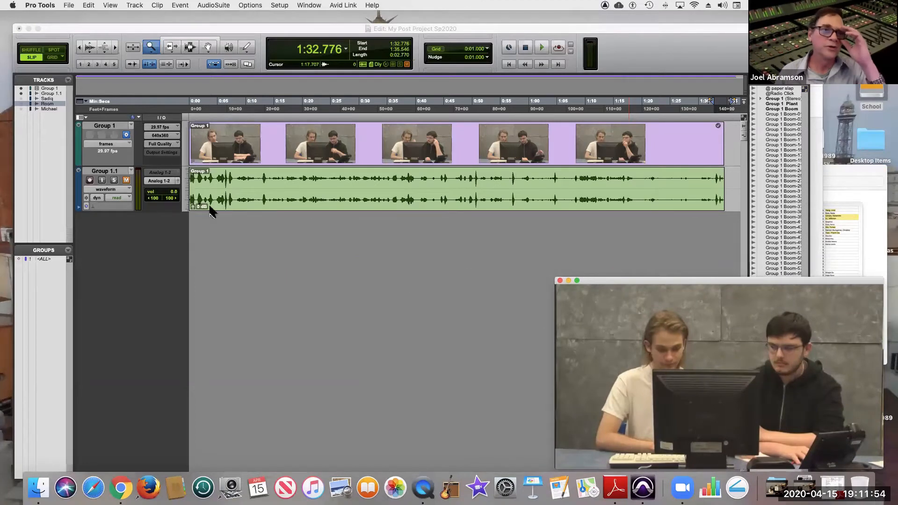
# Start an audio import and open the Music Files folder inside RTVF 120, Spring 2020 Post Files.
pyautogui.click(73, 5)
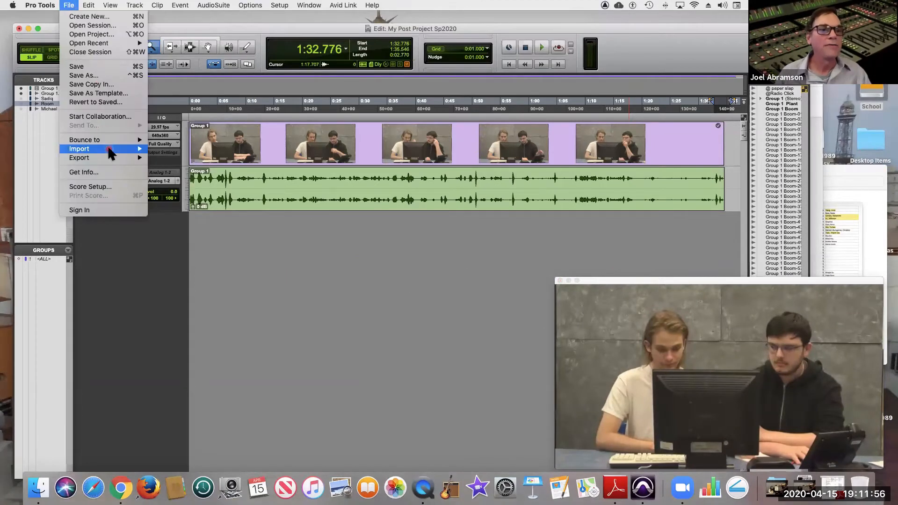
pyautogui.moveTo(137, 148)
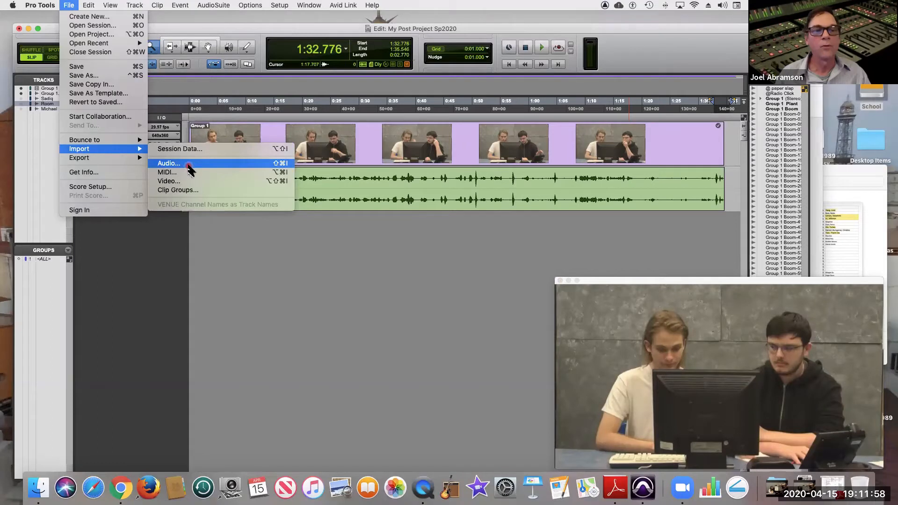
pyautogui.click(188, 167)
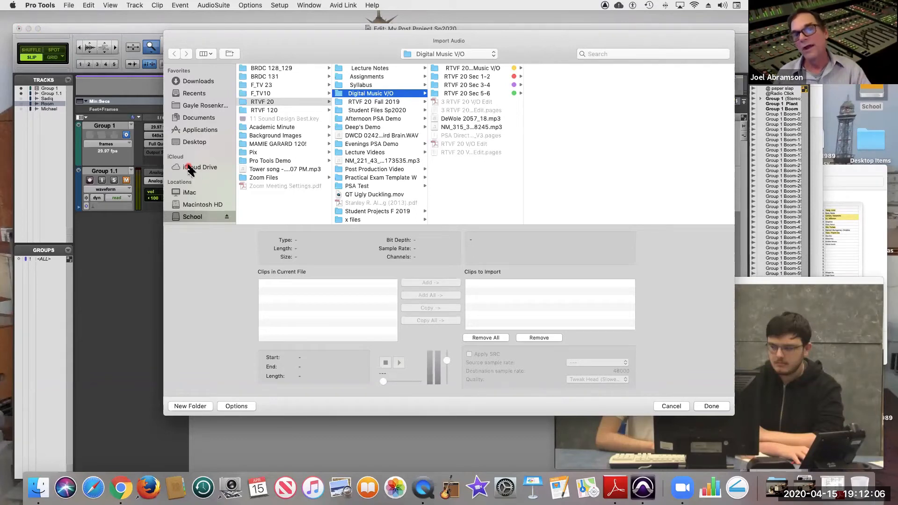
pyautogui.moveTo(613, 40); pyautogui.dragTo(609, 96)
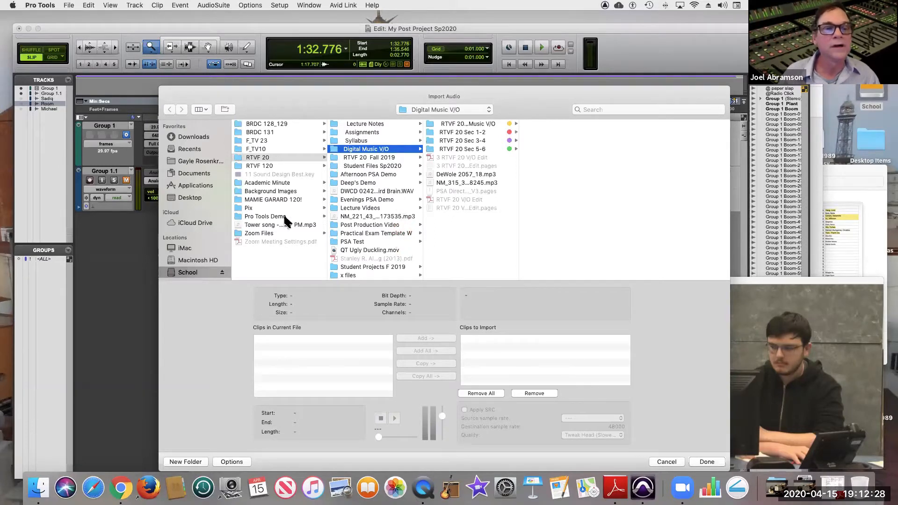
pyautogui.click(265, 166)
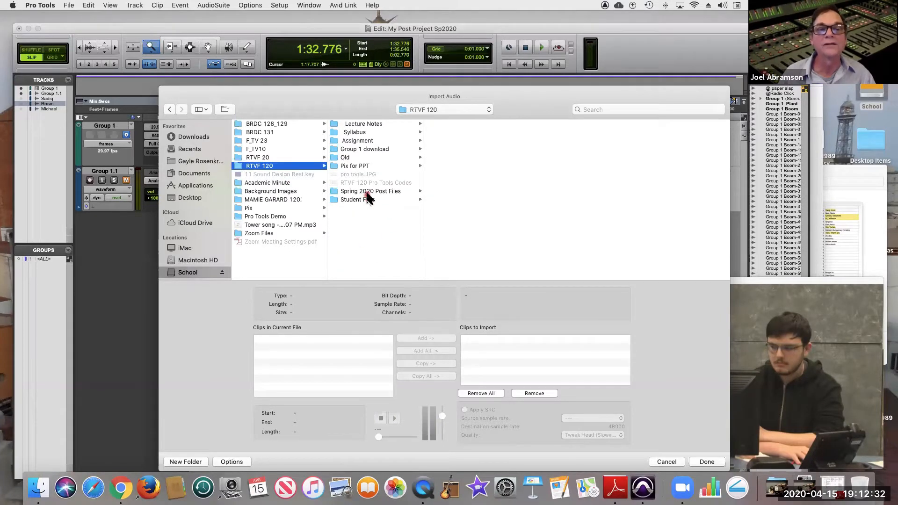
pyautogui.click(368, 192)
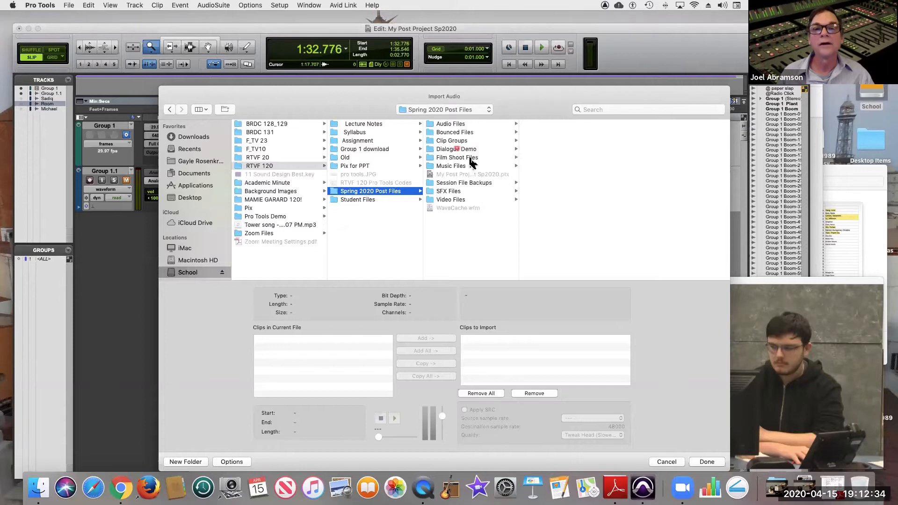
pyautogui.click(460, 166)
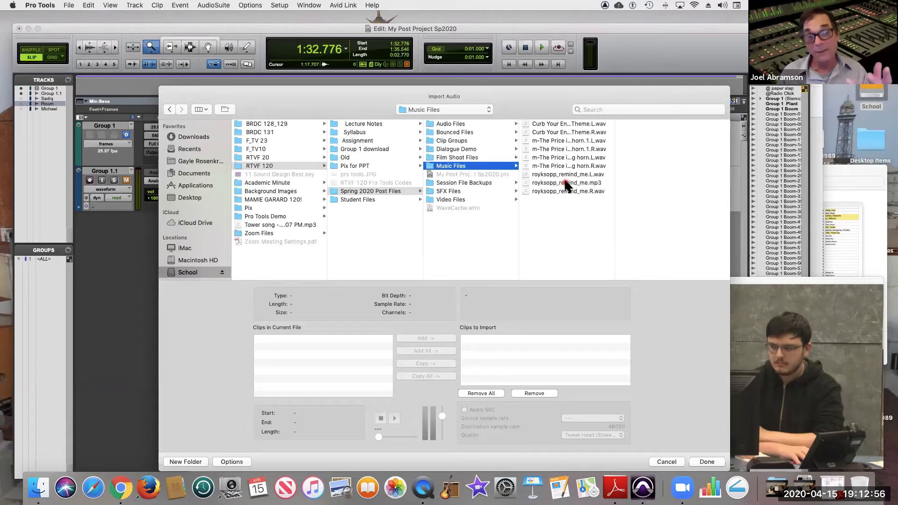
# Add the left and right royksopp_remind_me WAV files to the import, and the Curb Your Enthusiasm Theme pair with conversion.
pyautogui.click(592, 175)
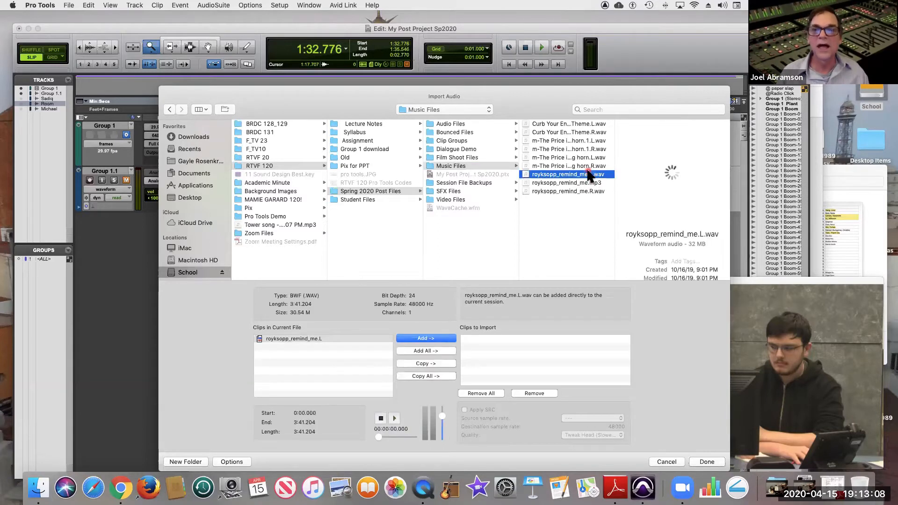
pyautogui.doubleClick(590, 177)
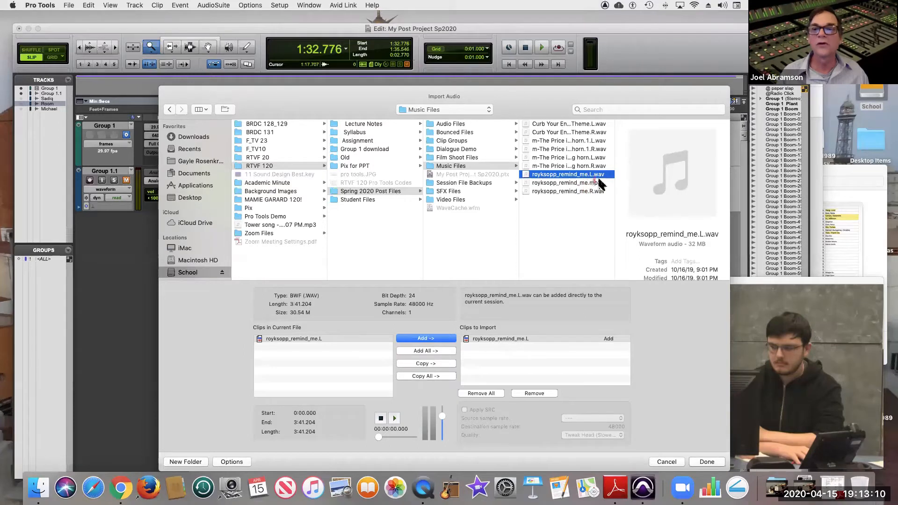
pyautogui.doubleClick(578, 191)
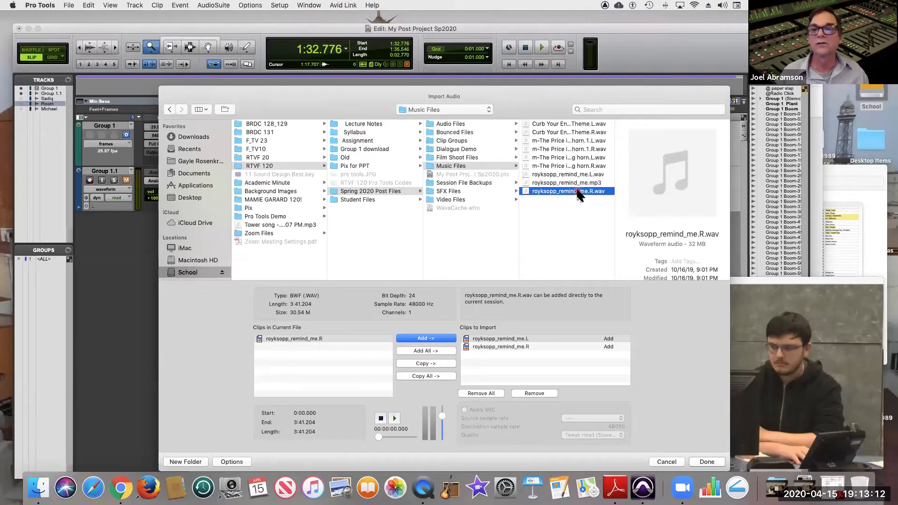
pyautogui.doubleClick(575, 125)
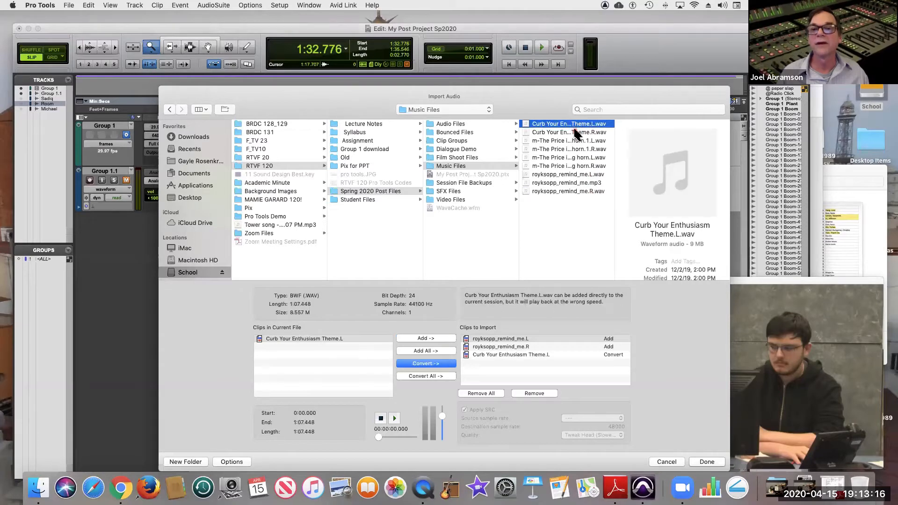
pyautogui.doubleClick(577, 133)
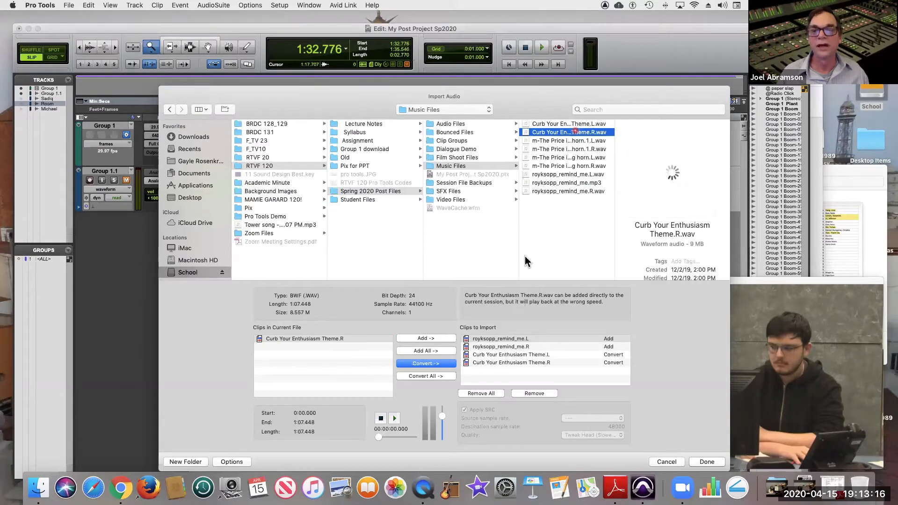
pyautogui.click(440, 367)
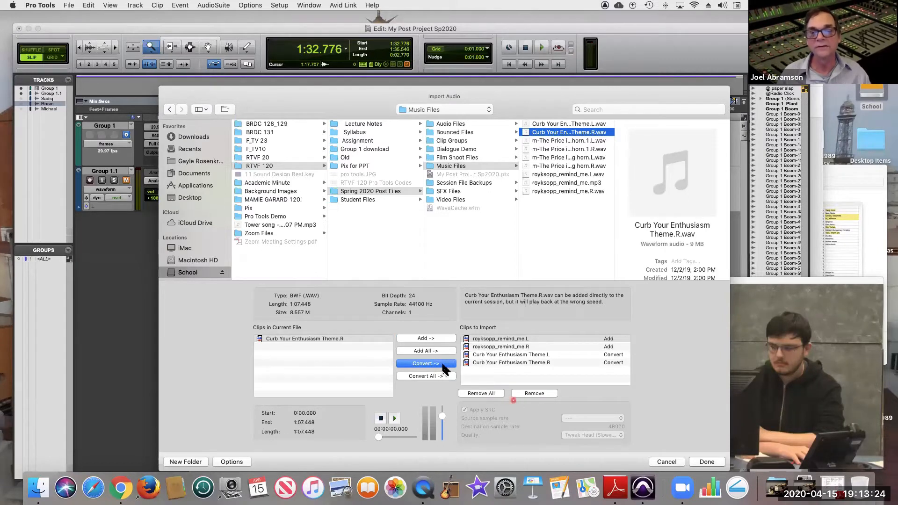
# Import the chosen clips using the Audio Files destination folder, placing them on new tracks at Session Start.
pyautogui.click(717, 462)
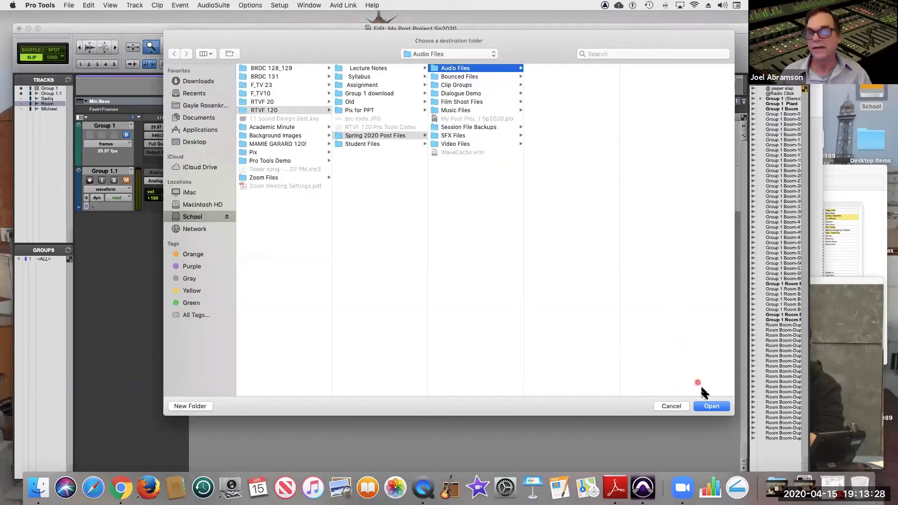
pyautogui.click(716, 406)
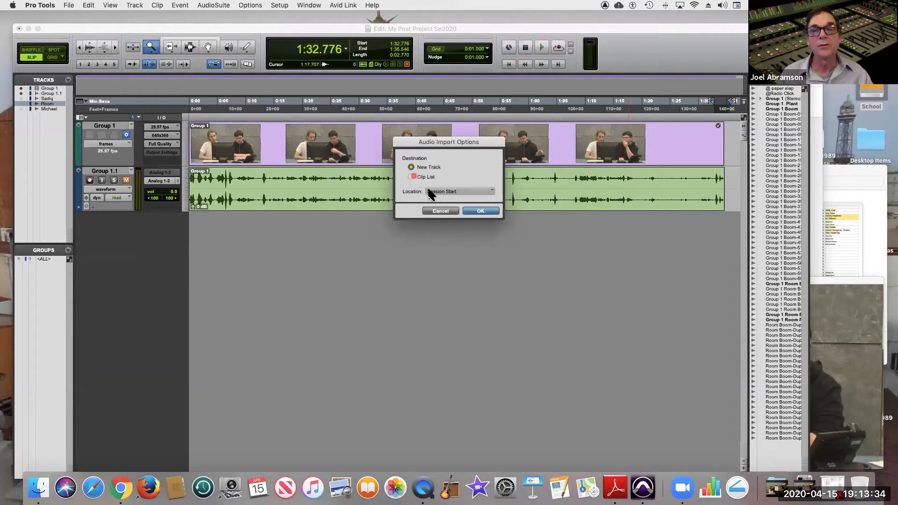
pyautogui.click(474, 211)
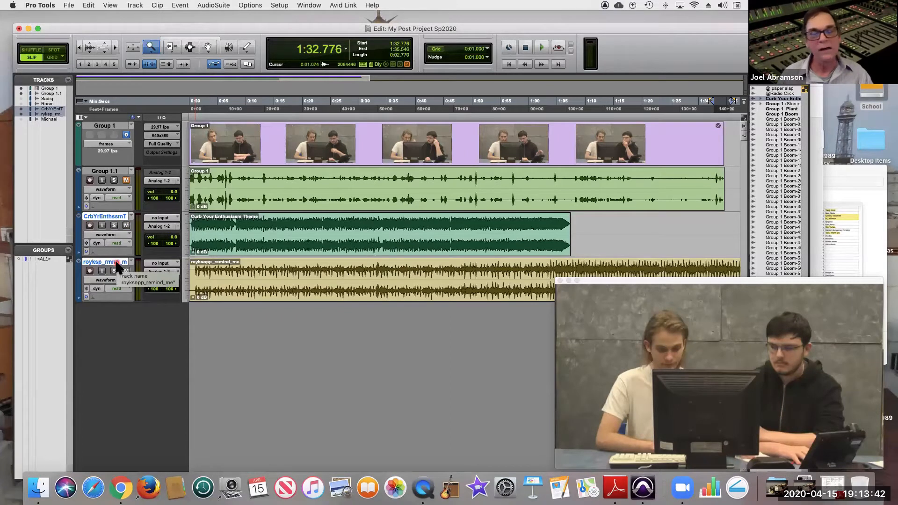
# Mute the two imported music tracks and move the royksopp_remind_me track above the Curb Your Enthusiasm Theme track.
pyautogui.click(126, 226)
pyautogui.click(127, 226)
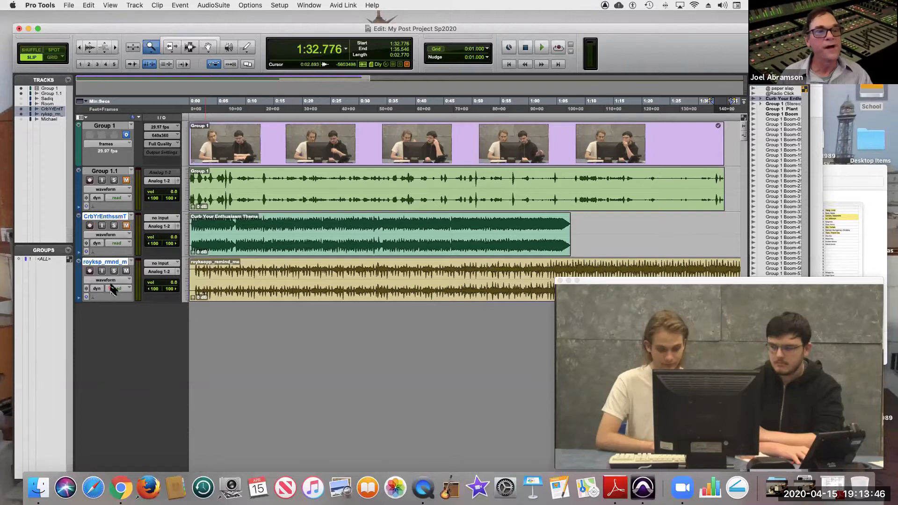
pyautogui.click(112, 172)
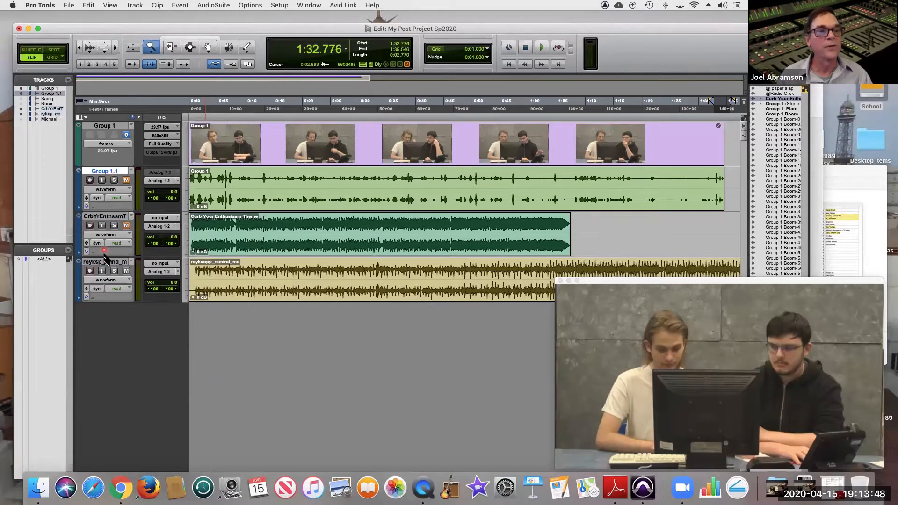
pyautogui.moveTo(105, 262); pyautogui.dragTo(106, 218)
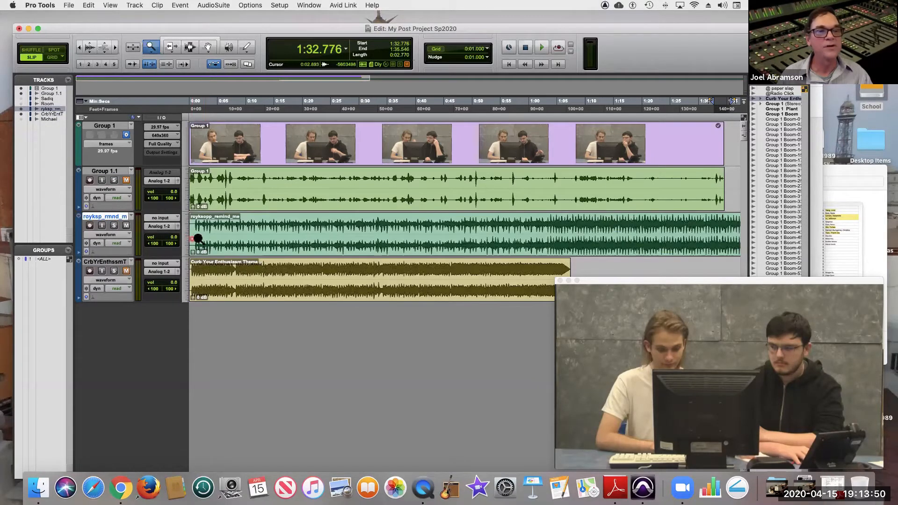
# Set the royksopp_remind_me track's height to jumbo and move the Video window farther away from the music tracks.
pyautogui.click(185, 240)
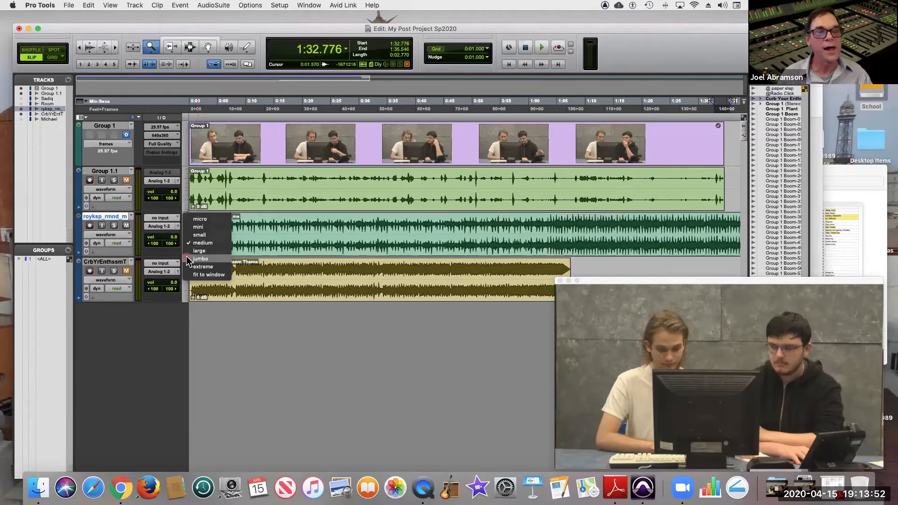
pyautogui.click(186, 257)
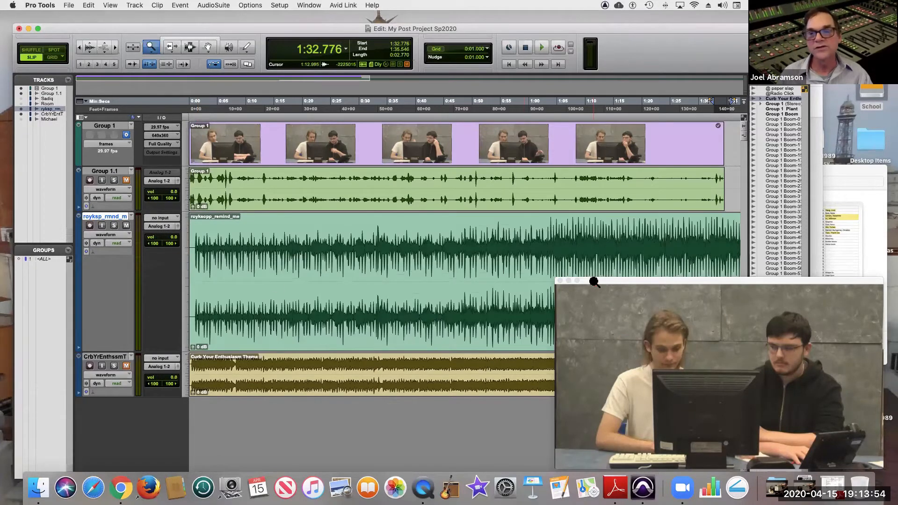
pyautogui.moveTo(617, 298); pyautogui.dragTo(652, 342)
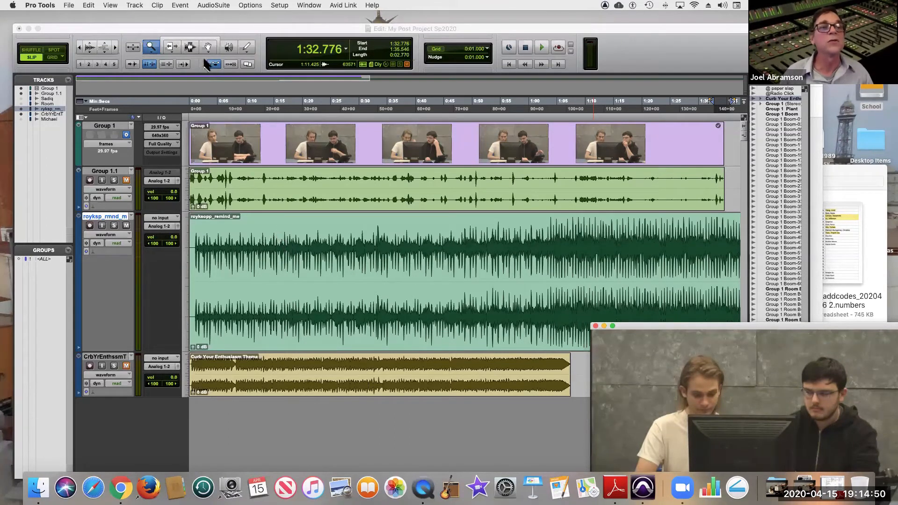
# Place the edit cursor at 0:06.236, just before the slate clap on Group 1.1, solo that track and start playback.
pyautogui.moveTo(241, 179); pyautogui.dragTo(215, 206)
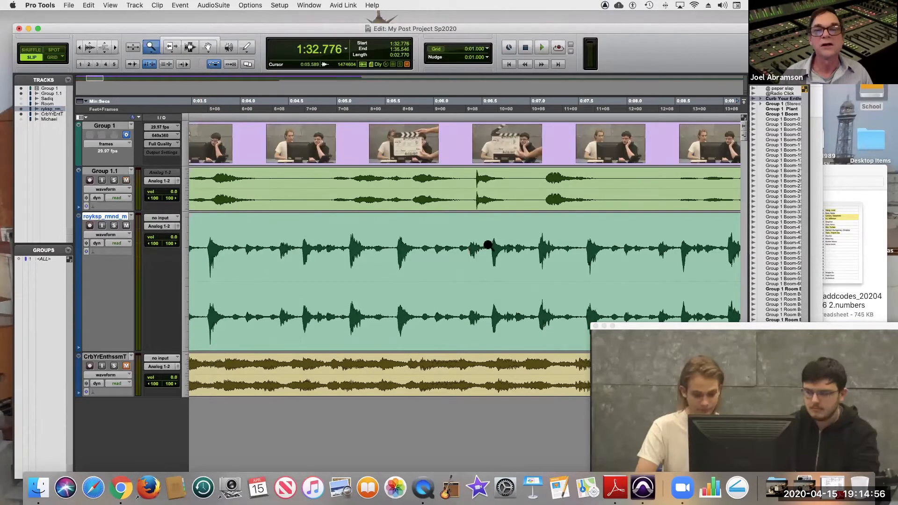
pyautogui.click(191, 48)
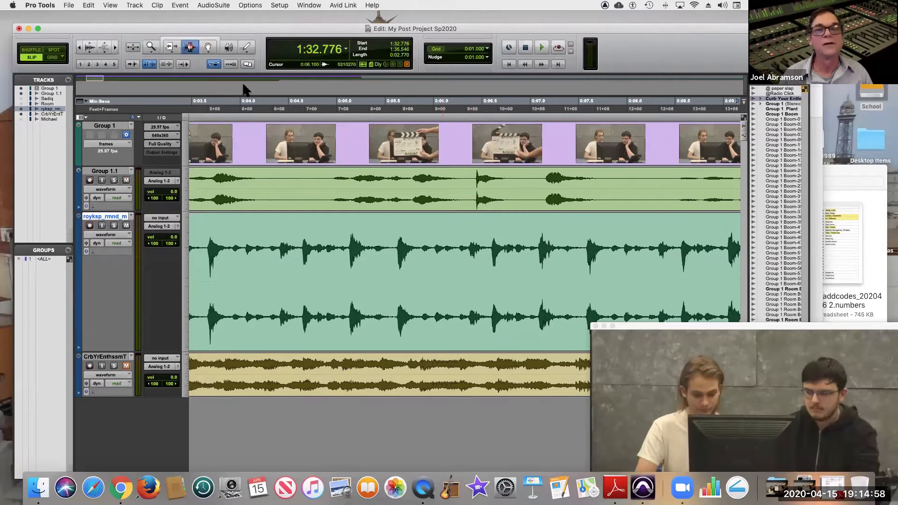
pyautogui.click(456, 183)
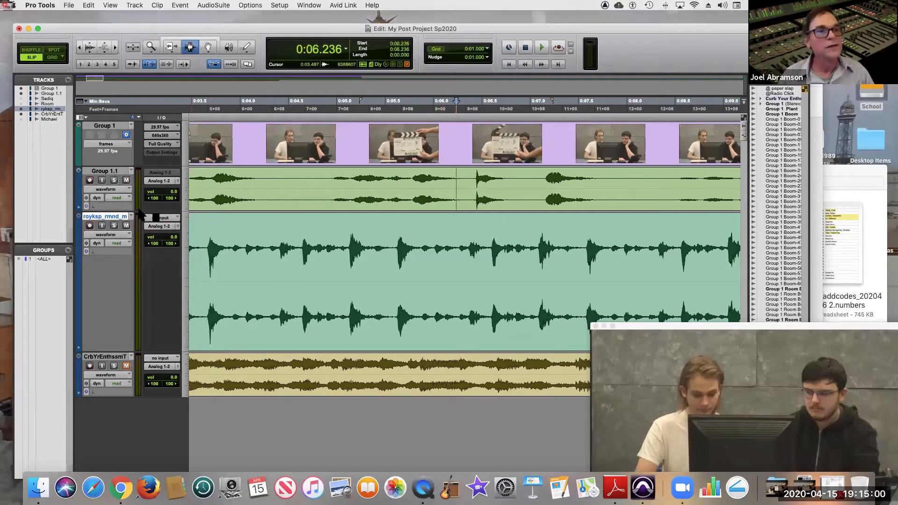
pyautogui.click(115, 181)
pyautogui.press('space')
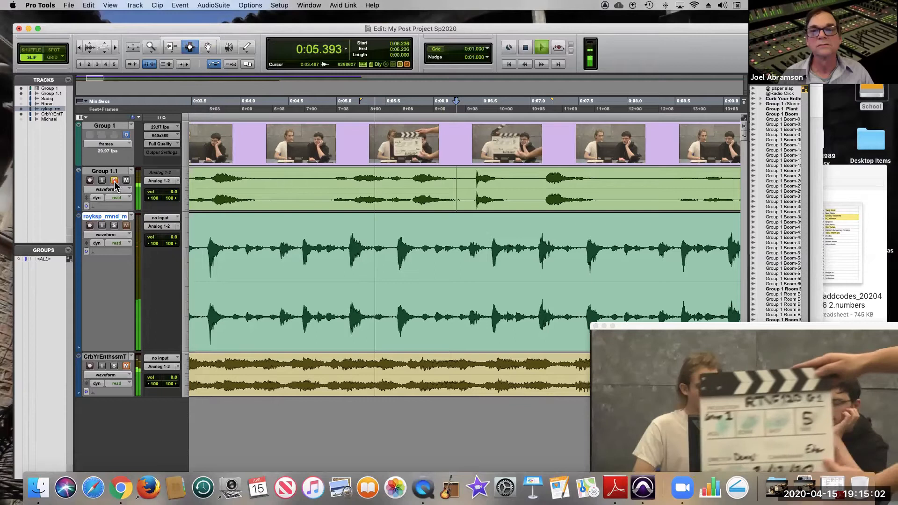
# Stop playback, place the edit cursor at 0:07.121 after the slate clap, and play the soloed Group 1.1 audio from there briefly.
pyautogui.press('space')
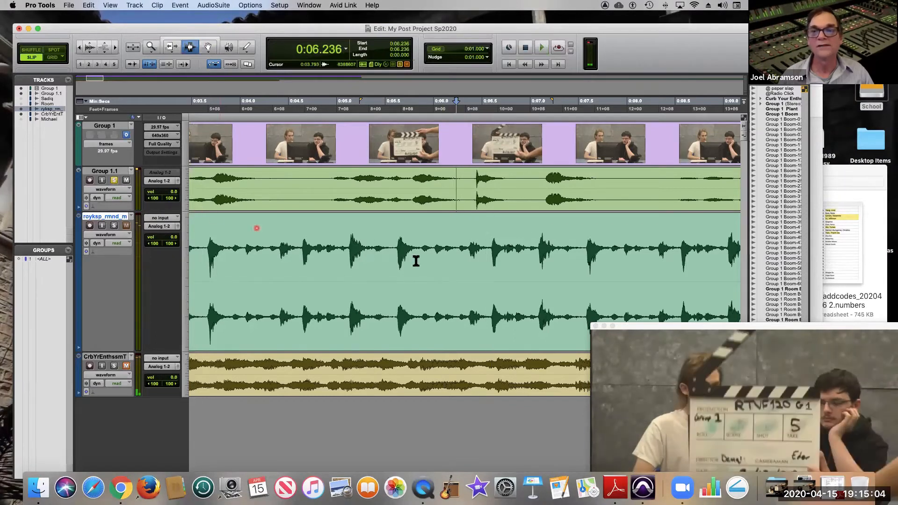
pyautogui.click(543, 201)
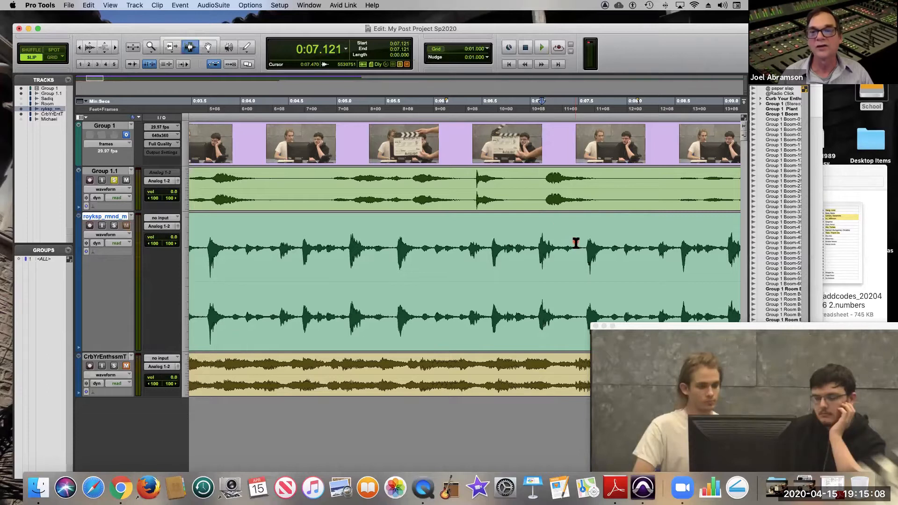
pyautogui.press('space')
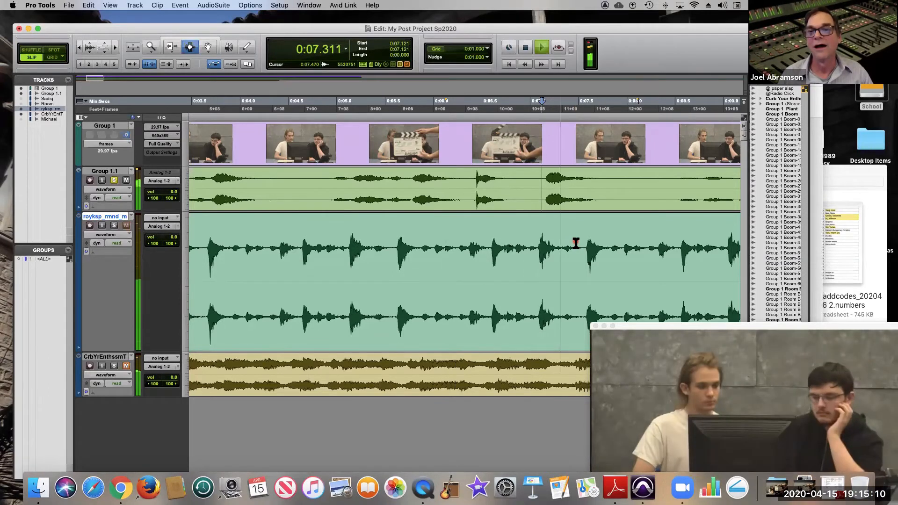
pyautogui.press('space')
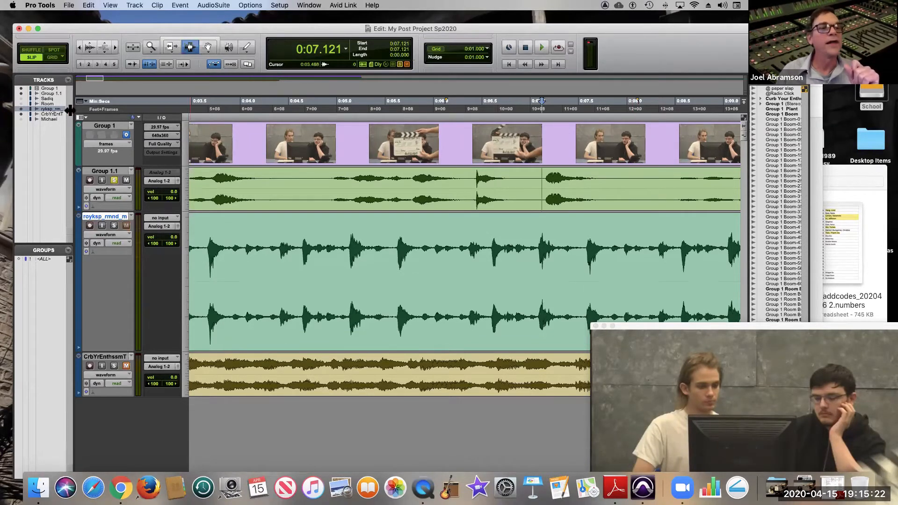
# Show the Markers ruler and place the edit cursor at 0:08.094.
pyautogui.click(85, 102)
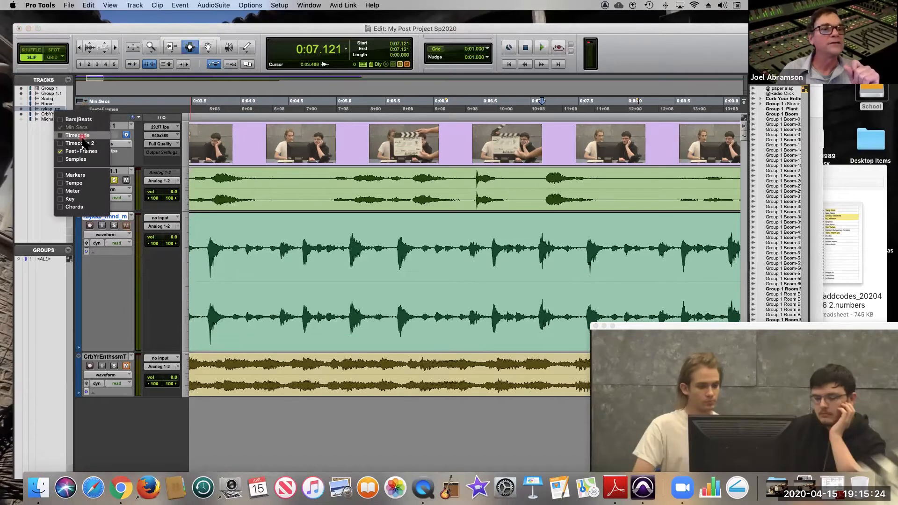
pyautogui.click(79, 176)
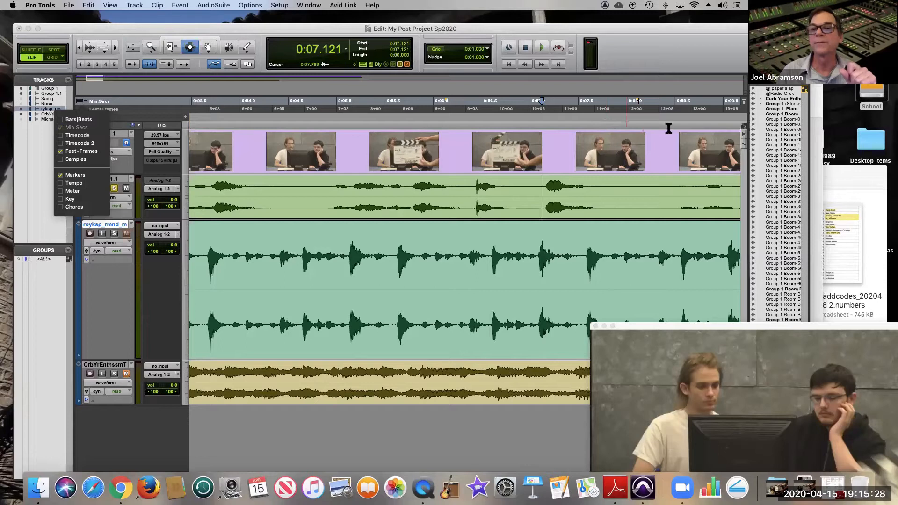
pyautogui.click(635, 124)
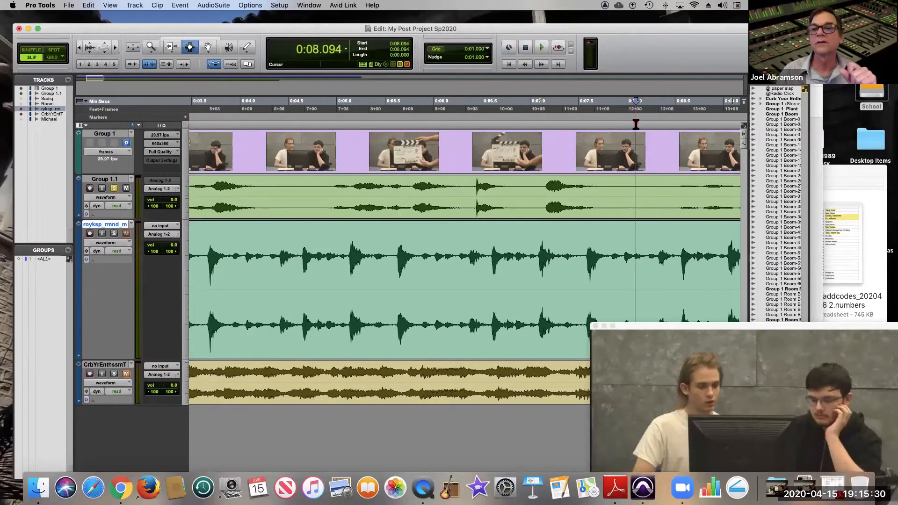
pyautogui.press('super+a')
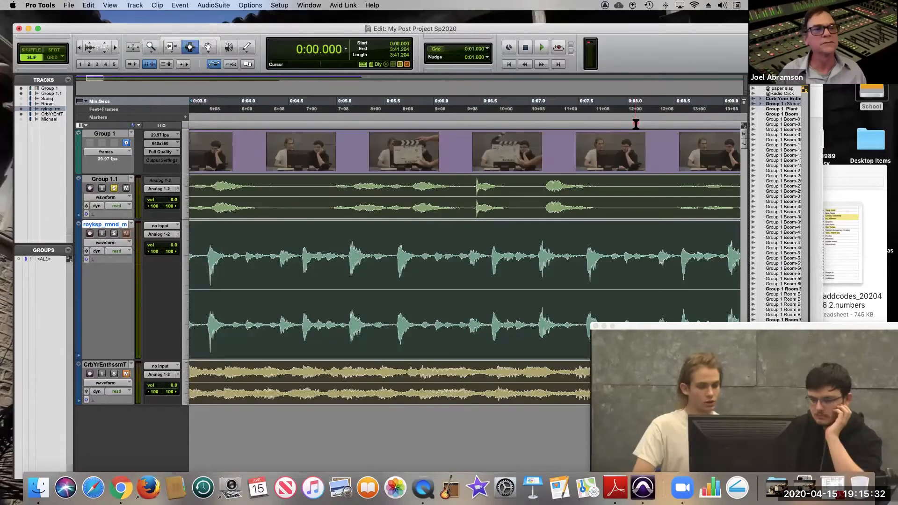
pyautogui.click(636, 124)
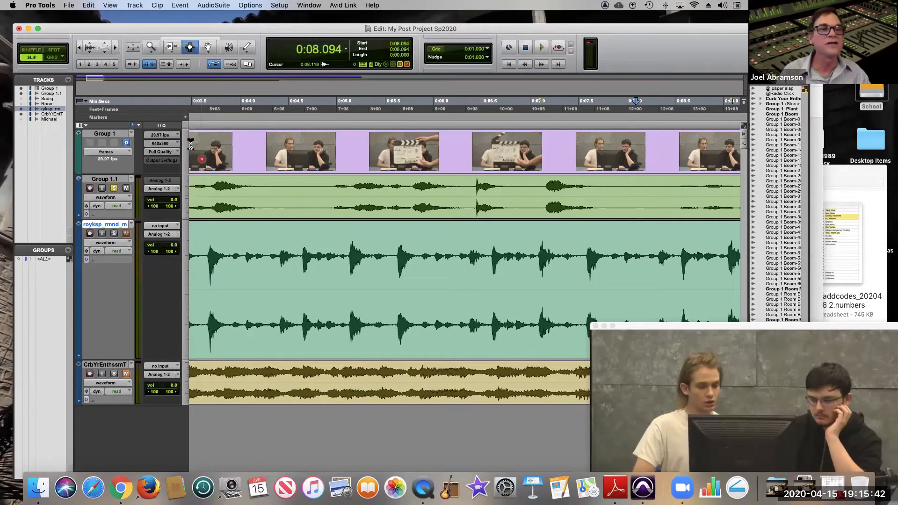
# Add a marker at the edit cursor position and name it Scene Start.
pyautogui.click(184, 117)
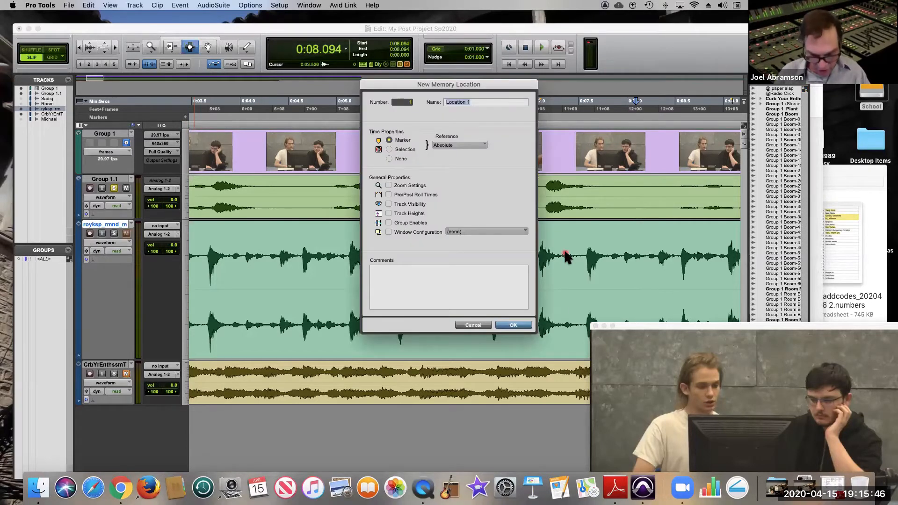
pyautogui.write('S')
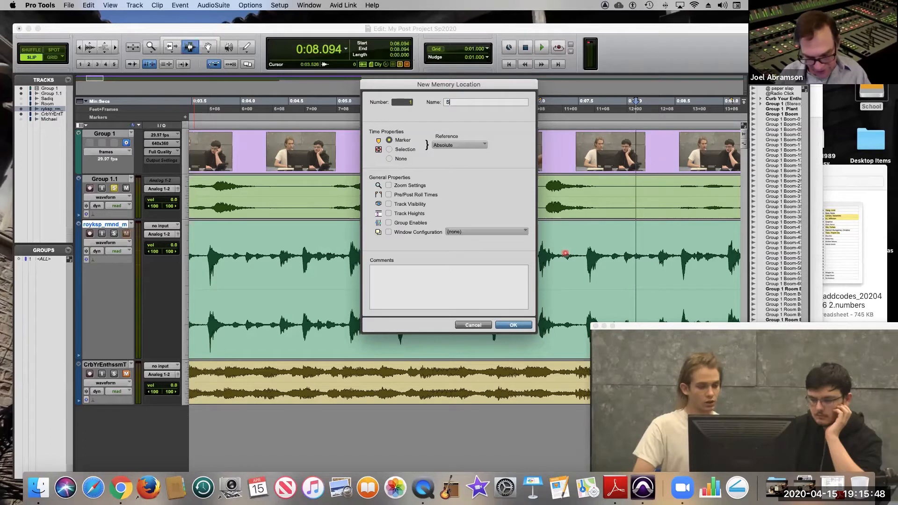
pyautogui.write('cen')
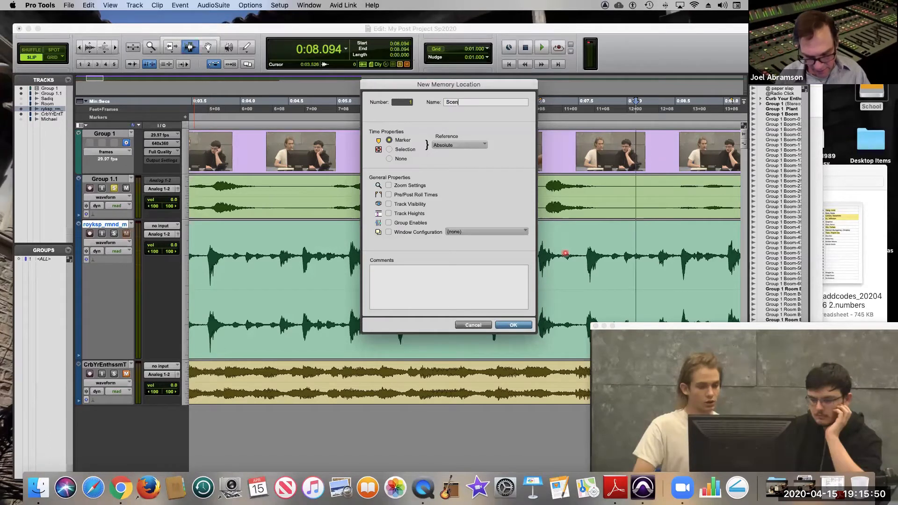
pyautogui.write('e Start')
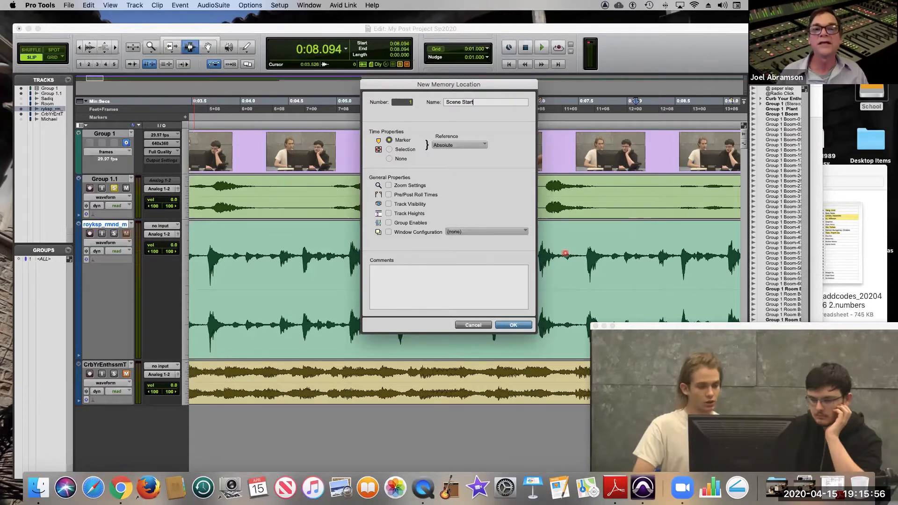
pyautogui.press('Return')
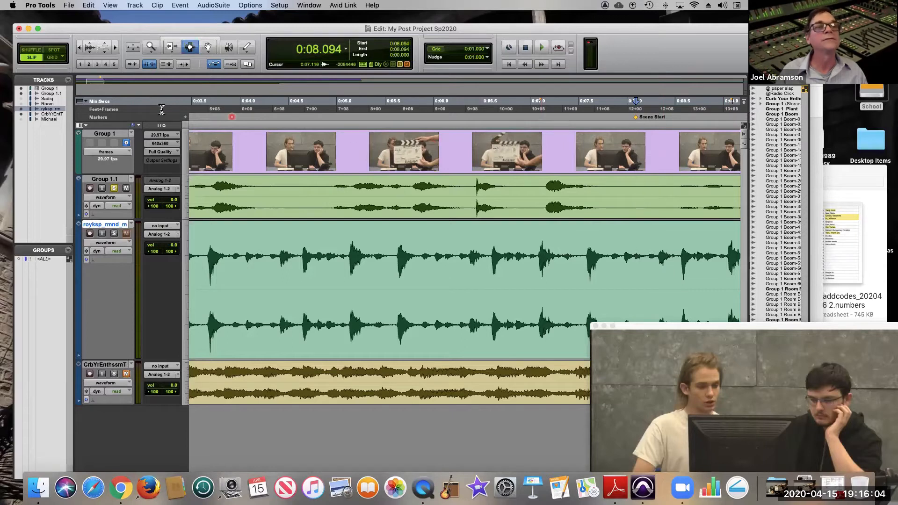
# Switch to the Scrubber tool and raise the Video window so that more of the picture shows.
pyautogui.doubleClick(151, 47)
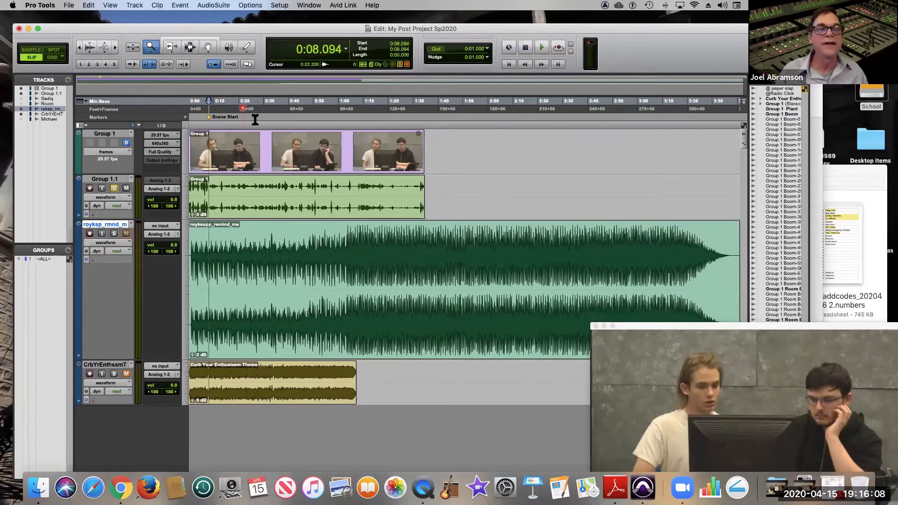
pyautogui.moveTo(293, 134); pyautogui.dragTo(202, 133)
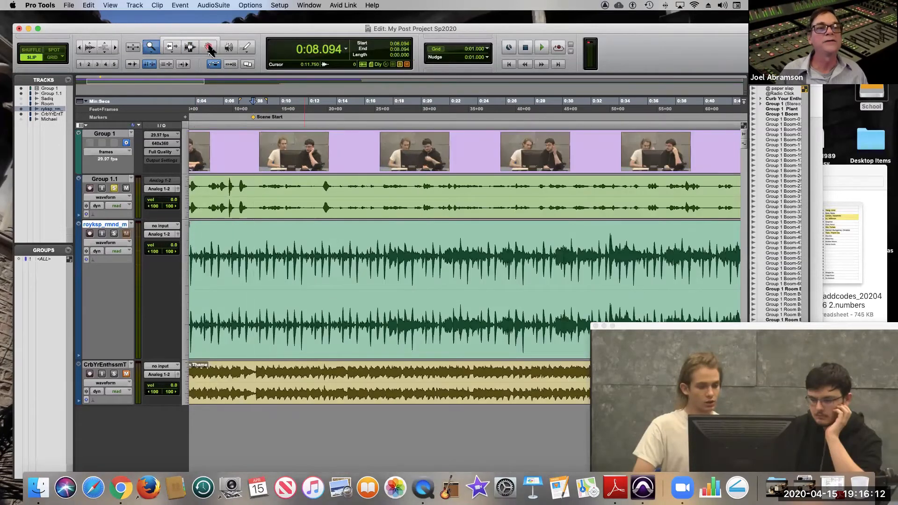
pyautogui.click(229, 47)
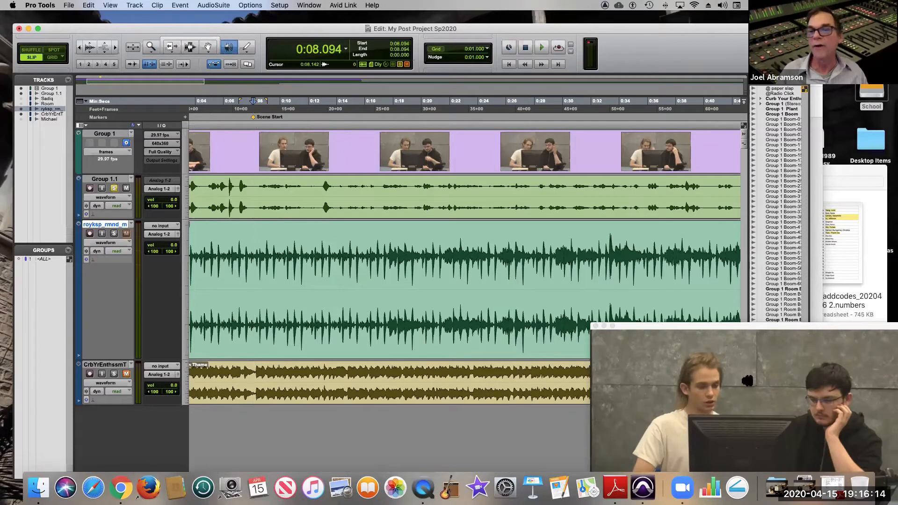
pyautogui.click(694, 326)
pyautogui.moveTo(694, 328); pyautogui.dragTo(687, 300)
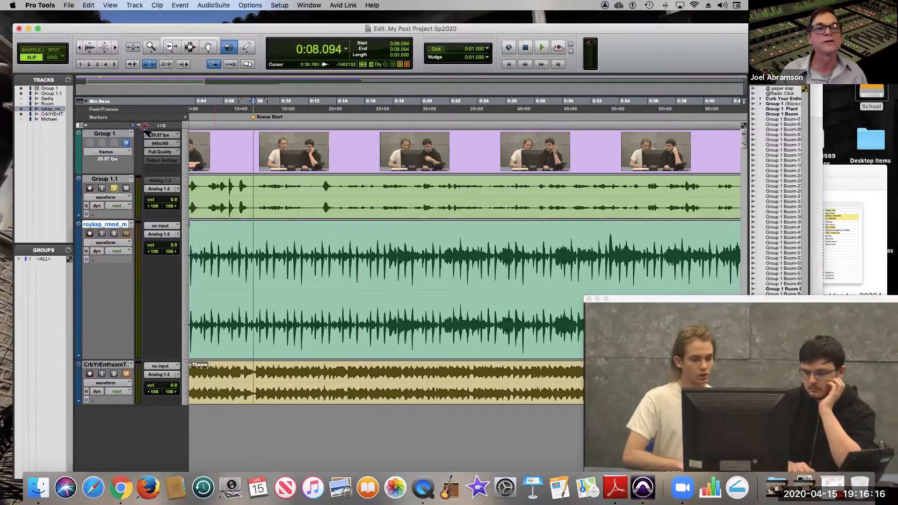
# Scrub Group 1.1 to 0:16.608 and add a marker there named Radio off.
pyautogui.click(497, 182)
pyautogui.moveTo(496, 182); pyautogui.dragTo(505, 183)
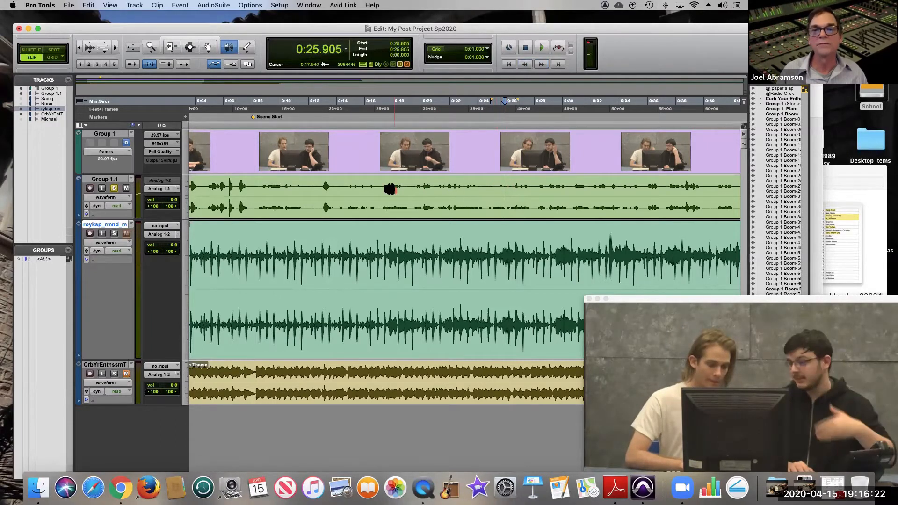
pyautogui.moveTo(379, 188)
pyautogui.mouseDown()
pyautogui.moveTo(357, 188)
pyautogui.moveTo(373, 187)
pyautogui.mouseUp()
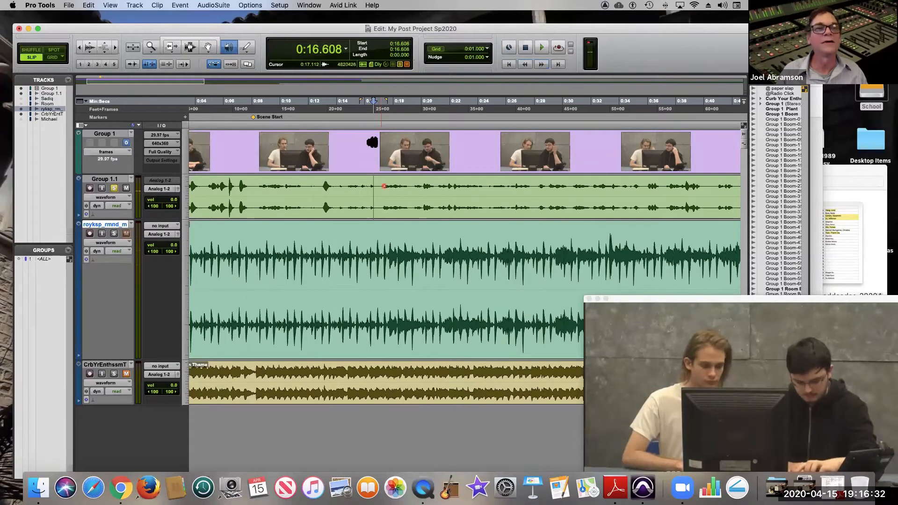
pyautogui.click(186, 117)
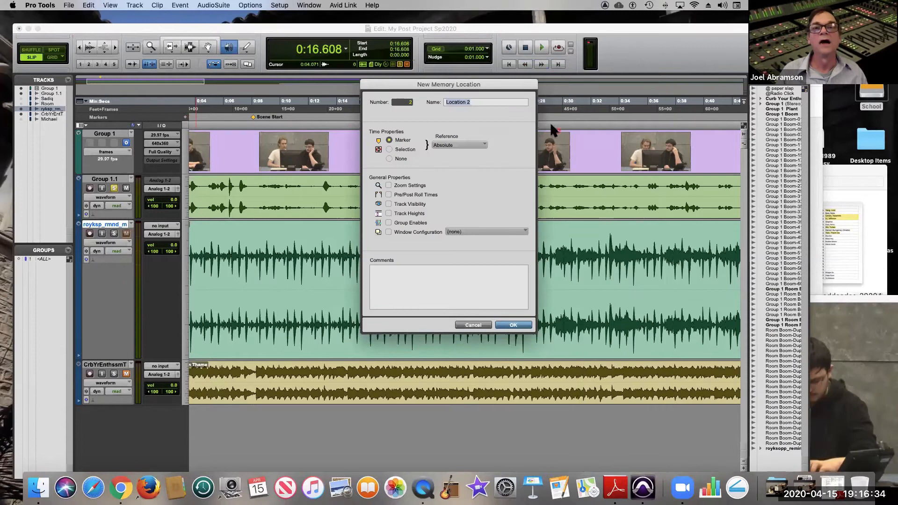
pyautogui.write('Radio ')
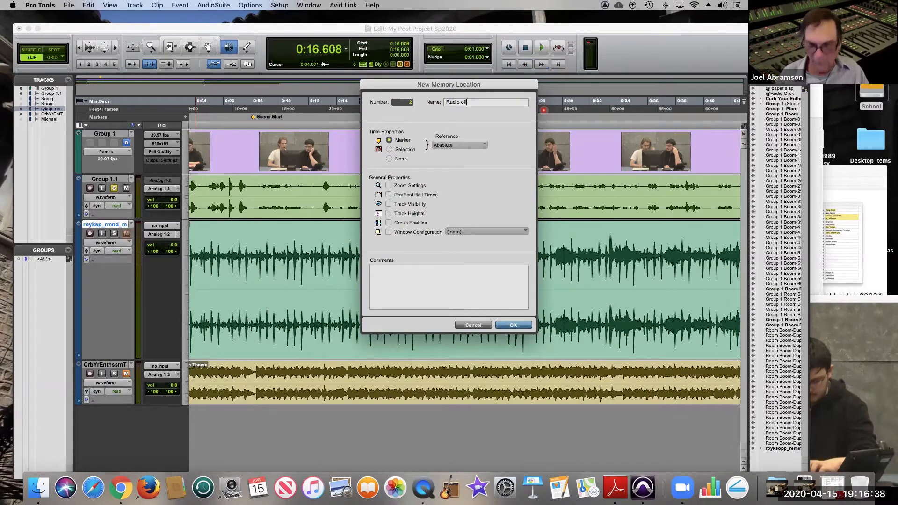
pyautogui.write('off')
pyautogui.press('Return')
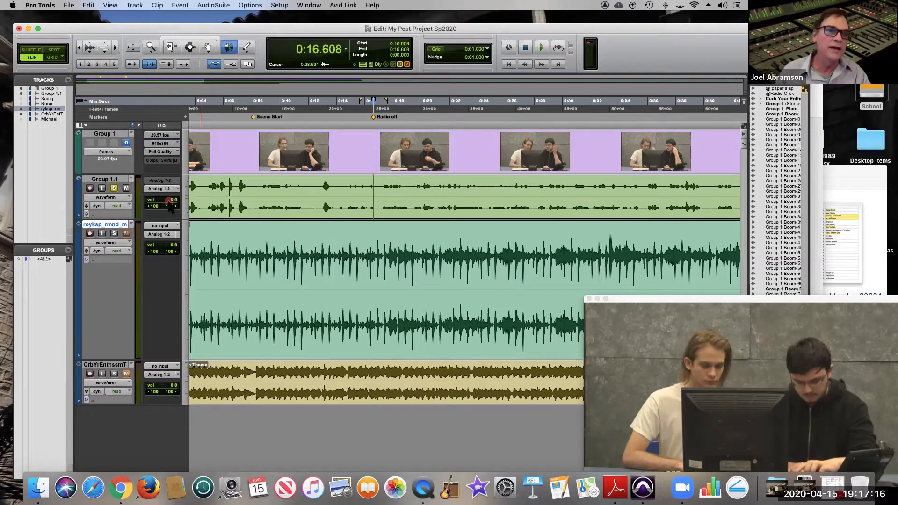
# Take Group 1.1 out of solo and unmute the royksopp_remind_me track.
pyautogui.click(114, 188)
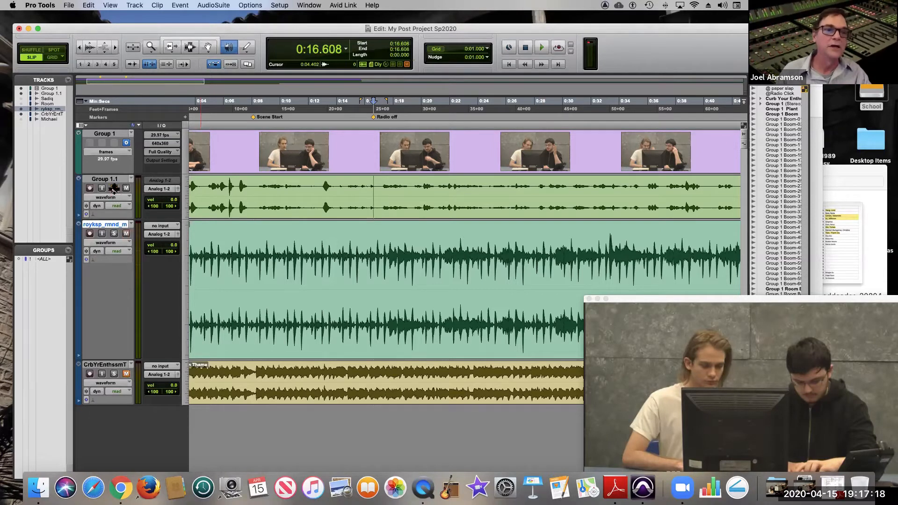
pyautogui.click(126, 233)
pyautogui.click(126, 233)
# Audition the royksopp_remind_me clip from several points between about 2:14 and 2:33.
pyautogui.click(151, 47)
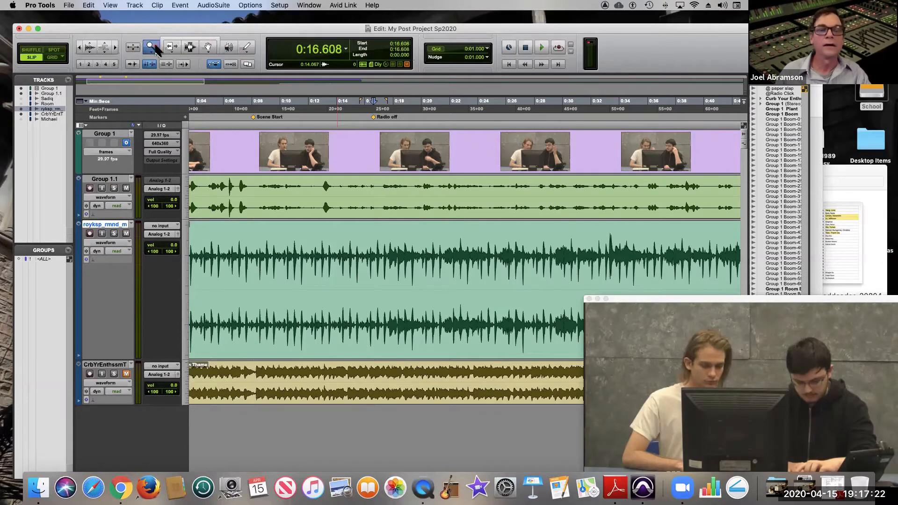
pyautogui.doubleClick(152, 47)
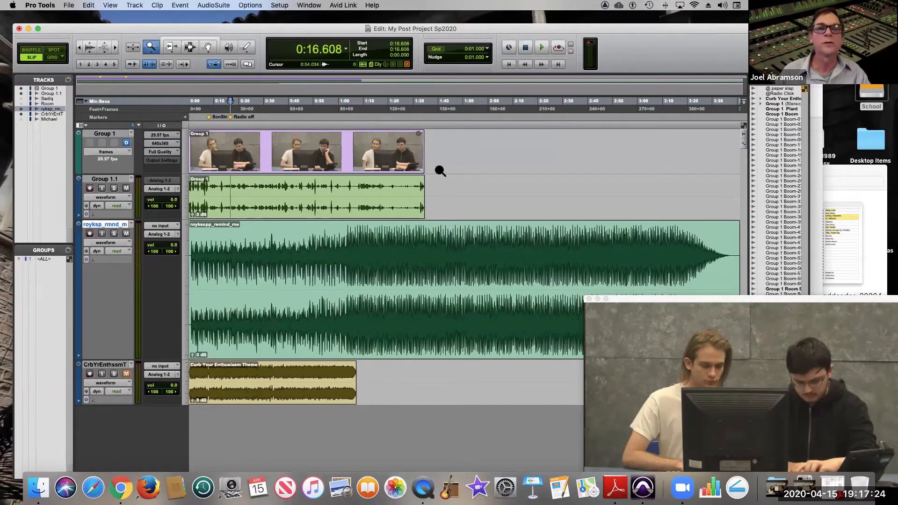
pyautogui.click(190, 47)
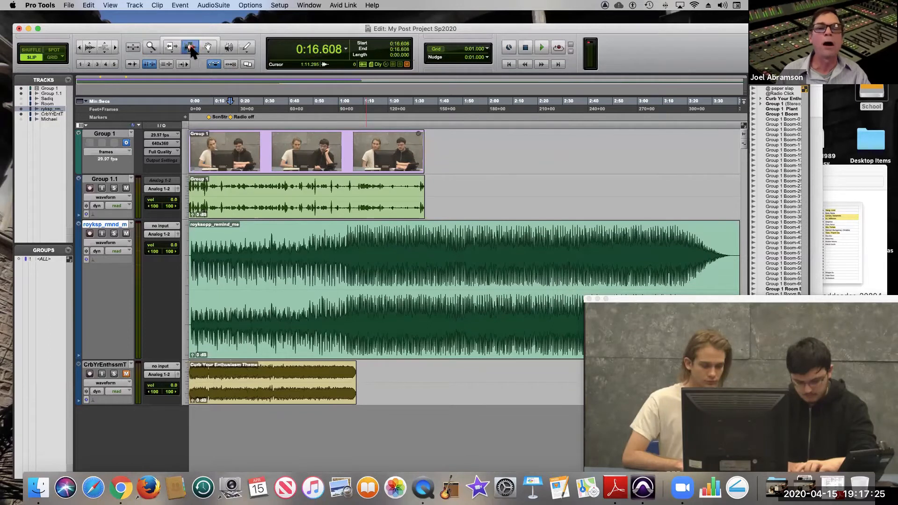
pyautogui.click(492, 253)
pyautogui.click(540, 254)
pyautogui.press('space')
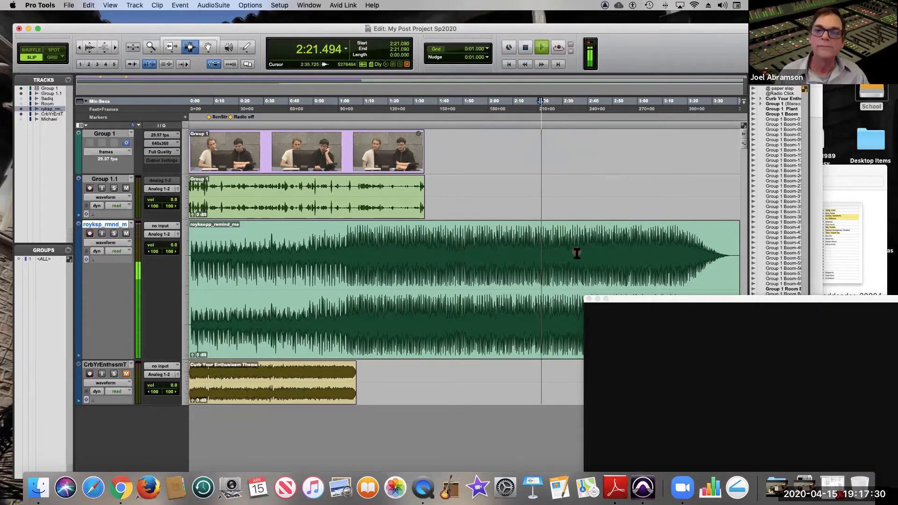
pyautogui.click(569, 241)
pyautogui.press('space')
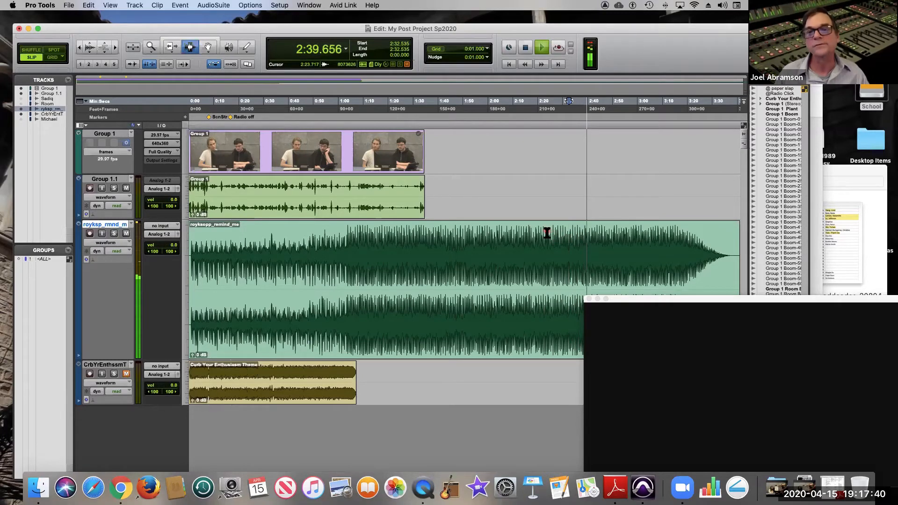
pyautogui.press('space')
pyautogui.press('space')
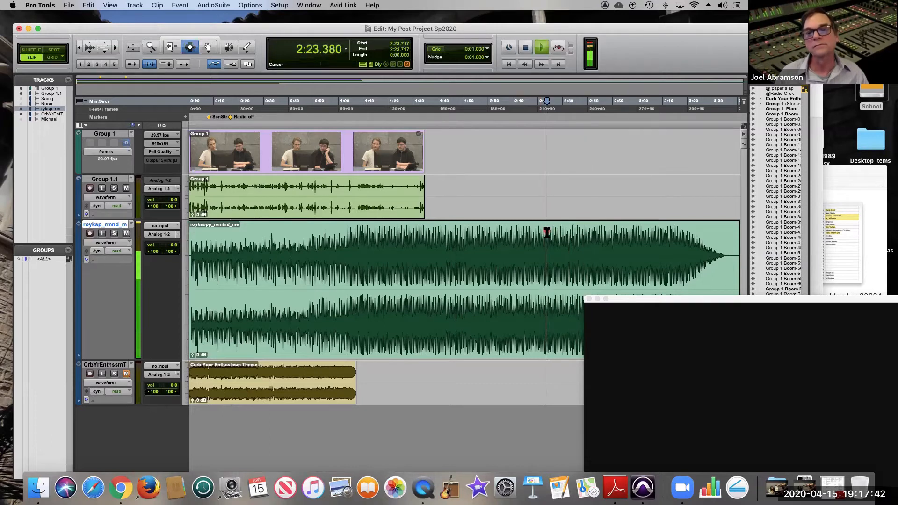
pyautogui.click(524, 228)
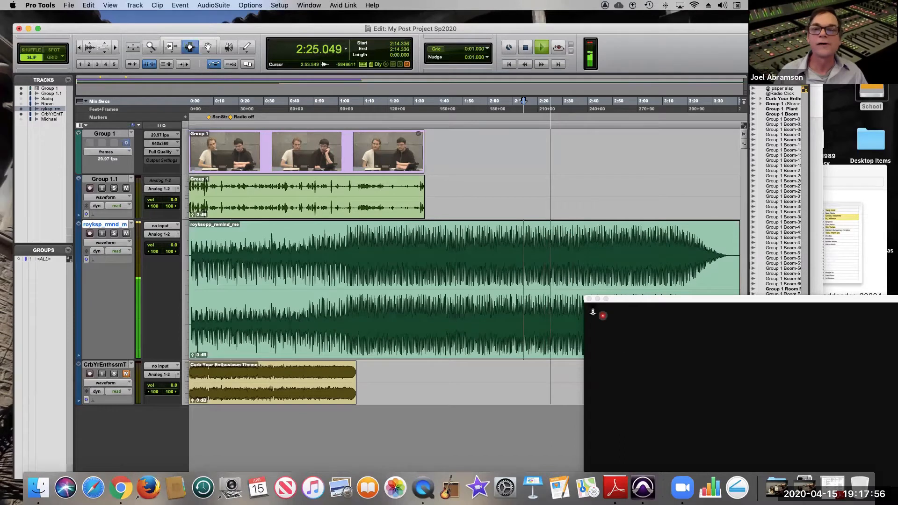
# Stop playback and place the edit cursor at 2:37.896, just before a beat on the royksopp_remind_me track.
pyautogui.click(151, 47)
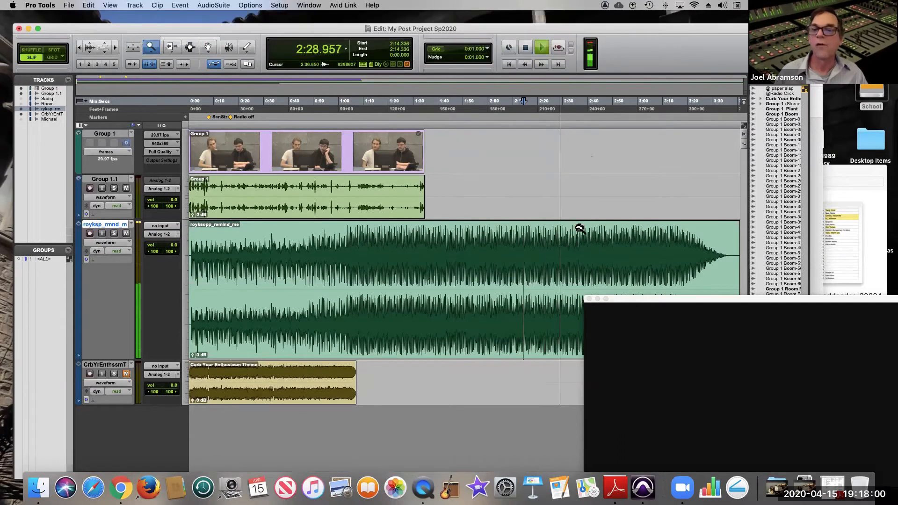
pyautogui.moveTo(597, 230); pyautogui.dragTo(548, 228)
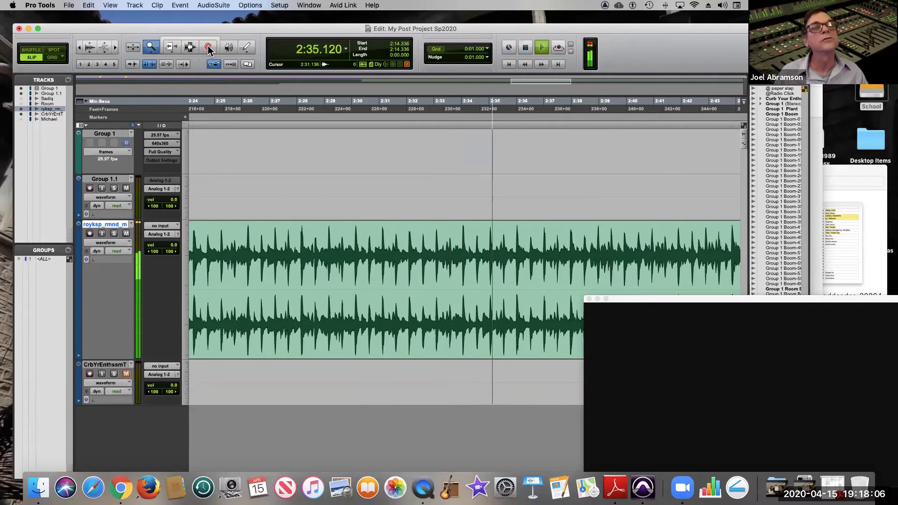
pyautogui.click(190, 47)
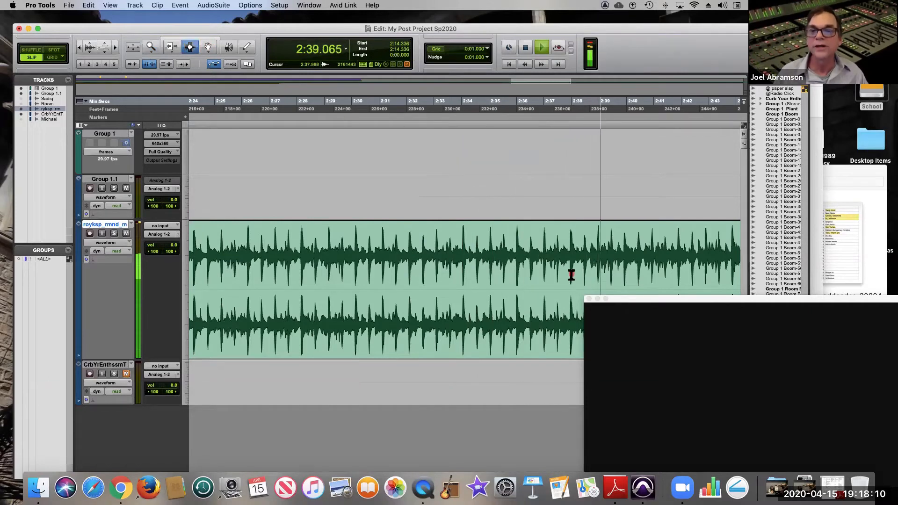
pyautogui.press('space')
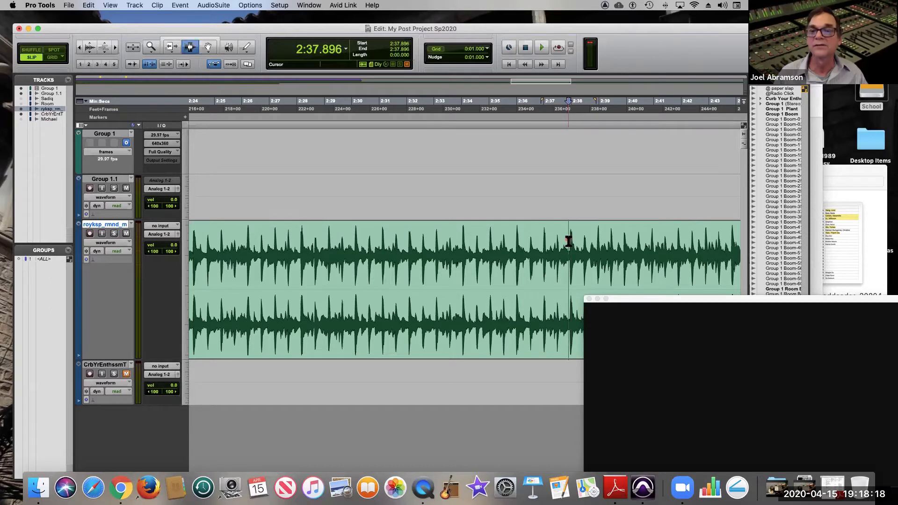
# Split the royksopp_remind_me clip at 2:37.961, right at the start of the beat, moving the video window clear of the track.
pyautogui.click(151, 47)
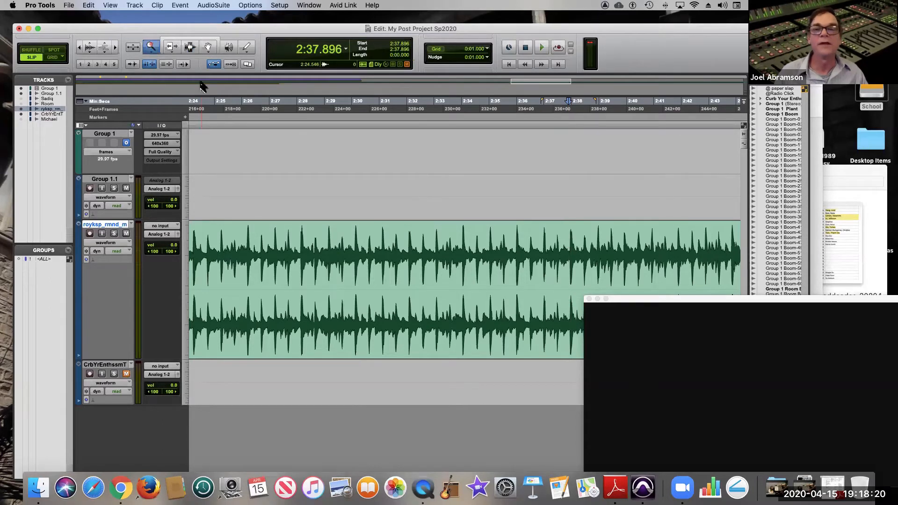
pyautogui.click(550, 257)
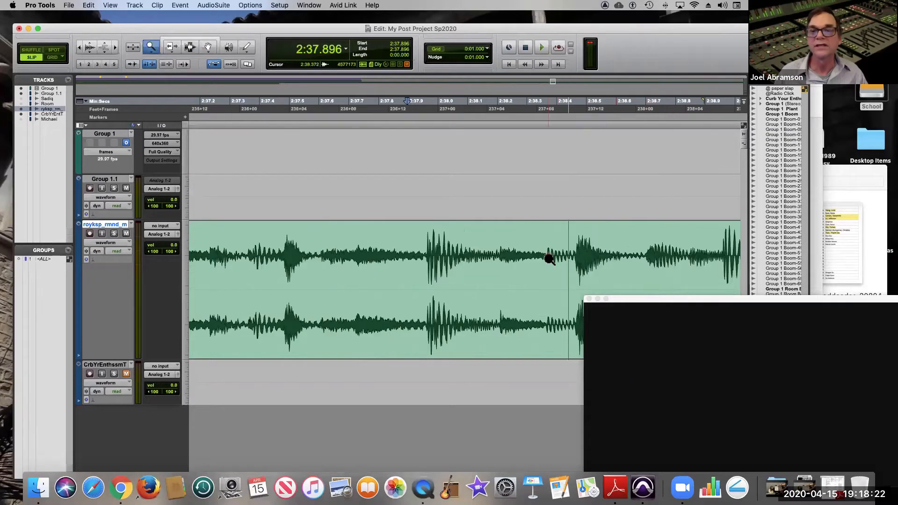
pyautogui.click(195, 47)
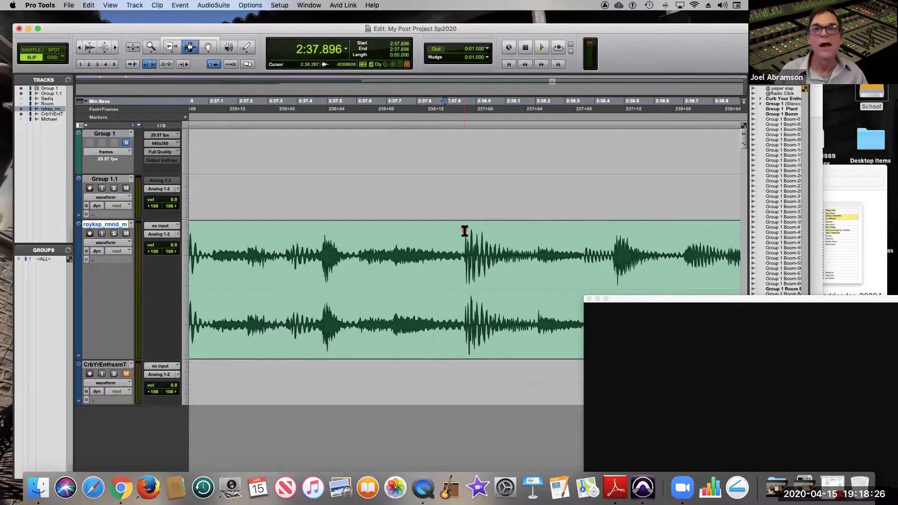
pyautogui.moveTo(646, 299); pyautogui.dragTo(44, 98)
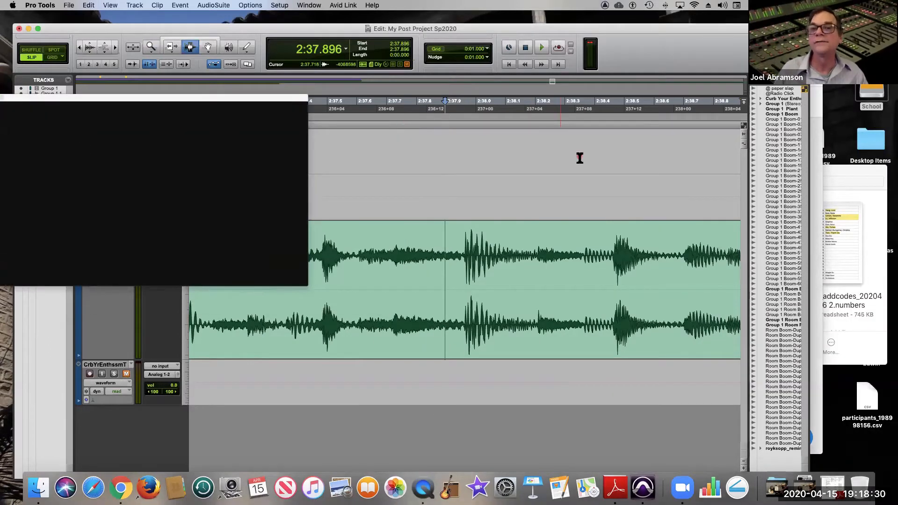
pyautogui.doubleClick(652, 29)
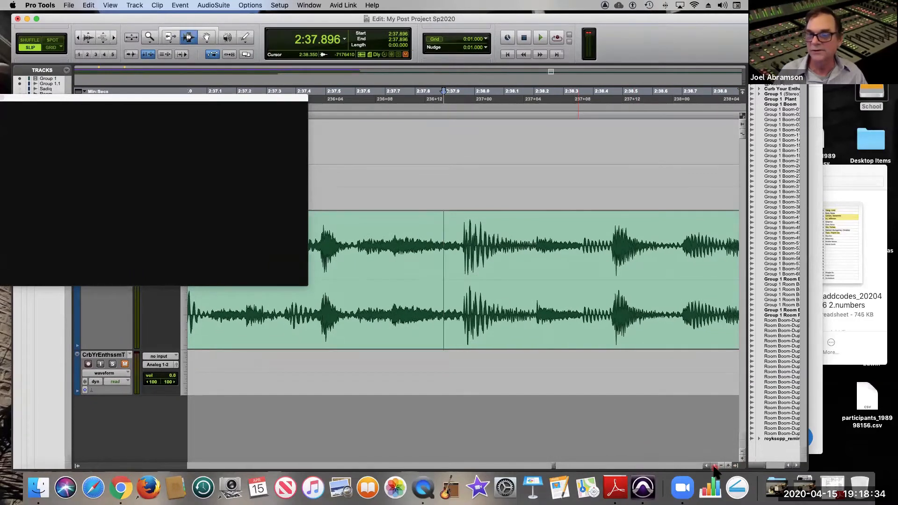
pyautogui.click(714, 465)
pyautogui.click(714, 466)
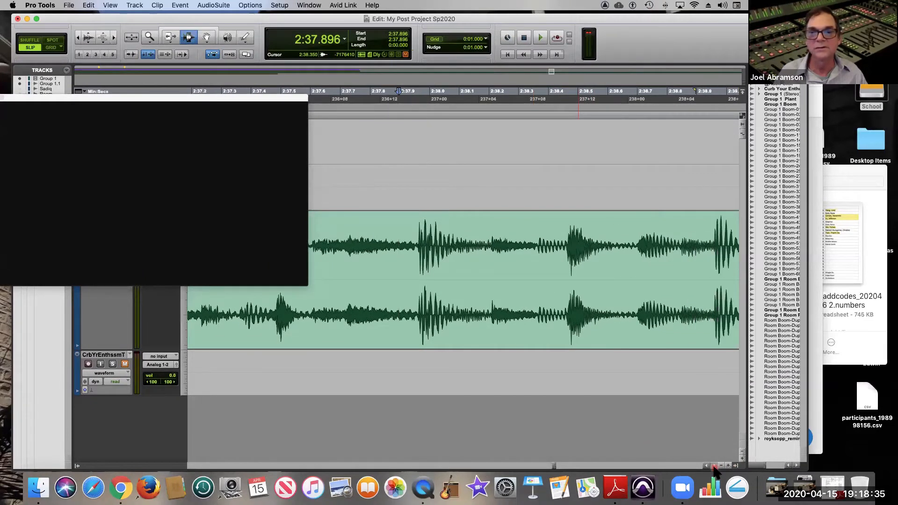
pyautogui.click(418, 266)
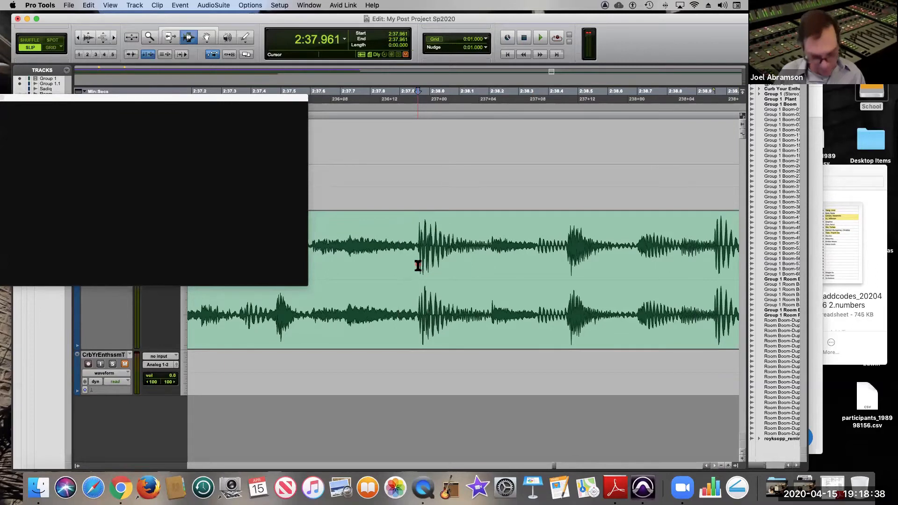
pyautogui.press('super+e')
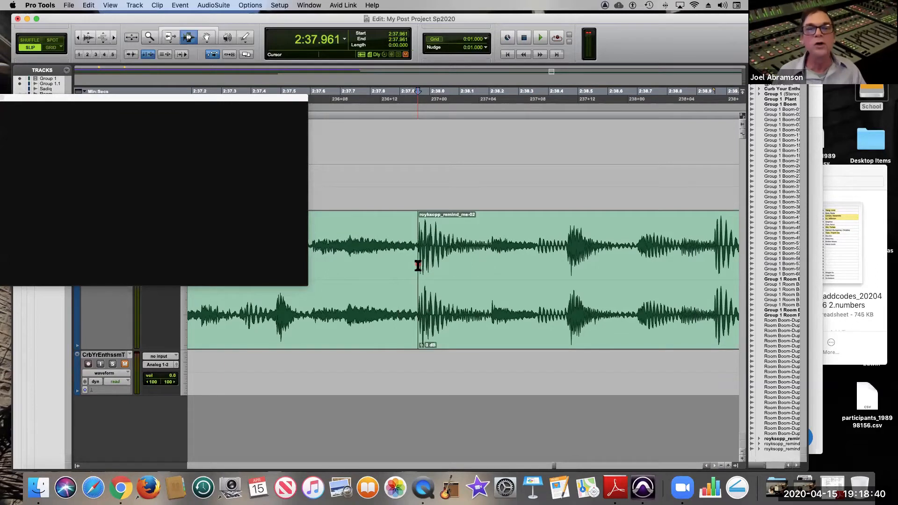
pyautogui.moveTo(161, 97); pyautogui.dragTo(618, 230)
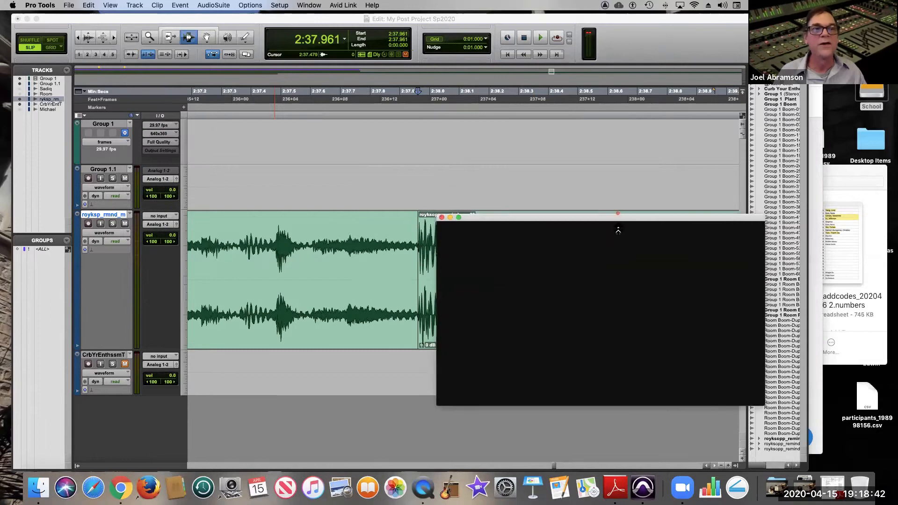
# Audition the last part of the royksopp_remind_me track from 2:57.984, 2:53.908 and 2:51.619.
pyautogui.doubleClick(148, 37)
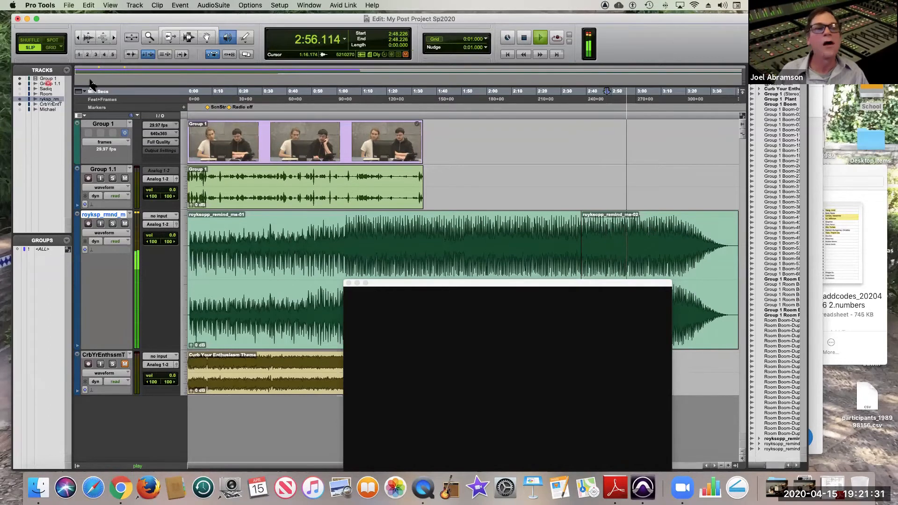
pyautogui.click(150, 38)
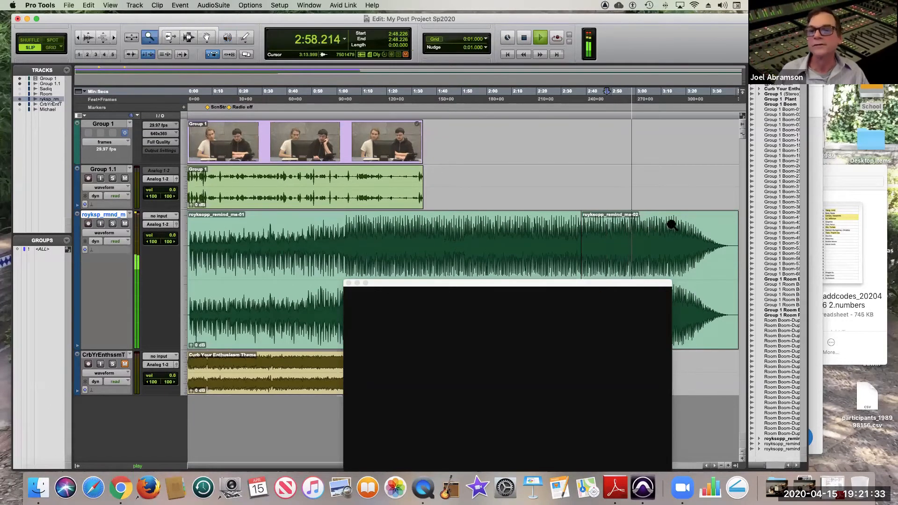
pyautogui.moveTo(665, 223); pyautogui.dragTo(614, 225)
pyautogui.press('space')
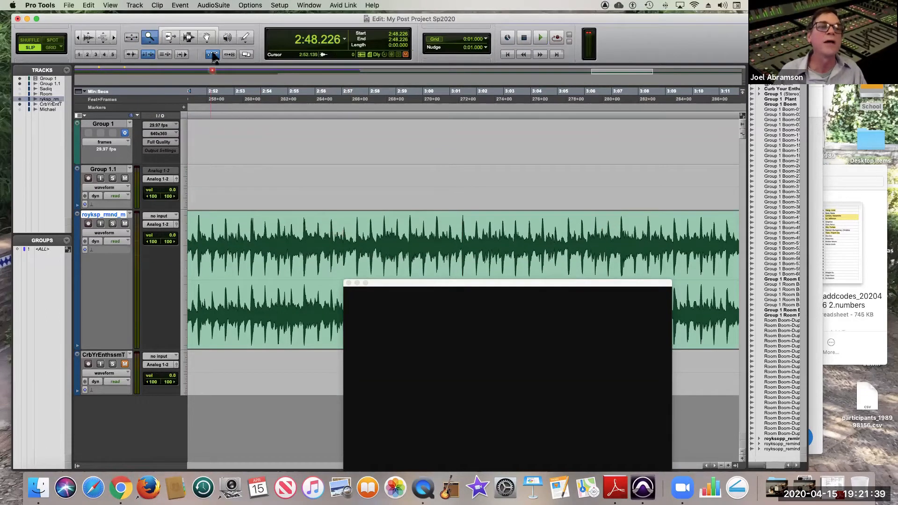
pyautogui.click(368, 254)
pyautogui.press('space')
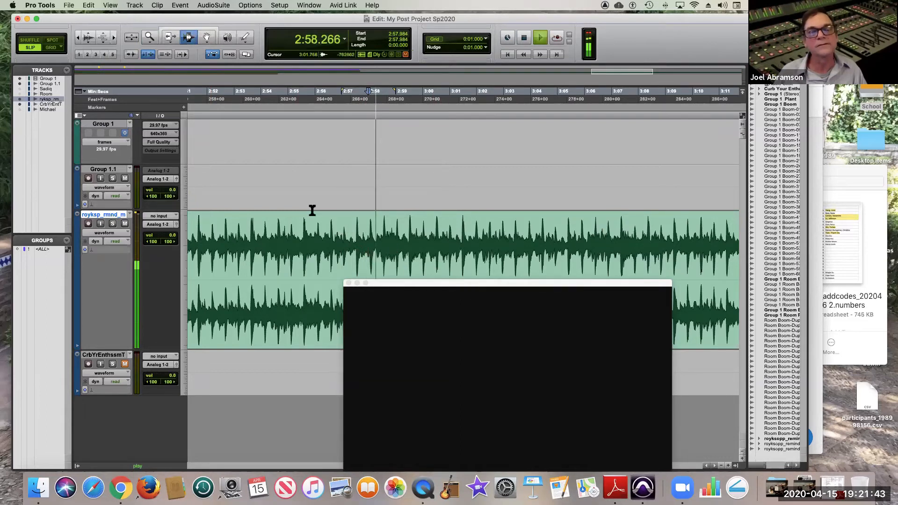
pyautogui.click(258, 231)
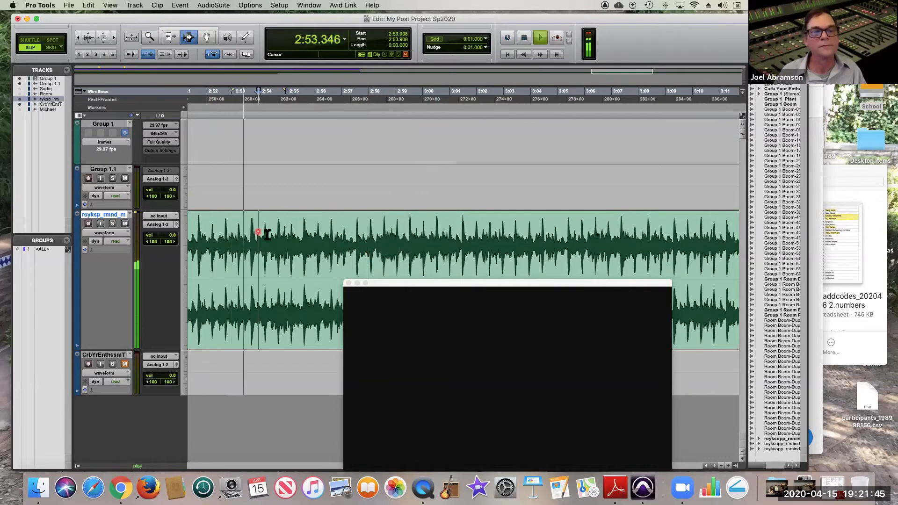
pyautogui.press('space')
pyautogui.click(196, 228)
pyautogui.press('space')
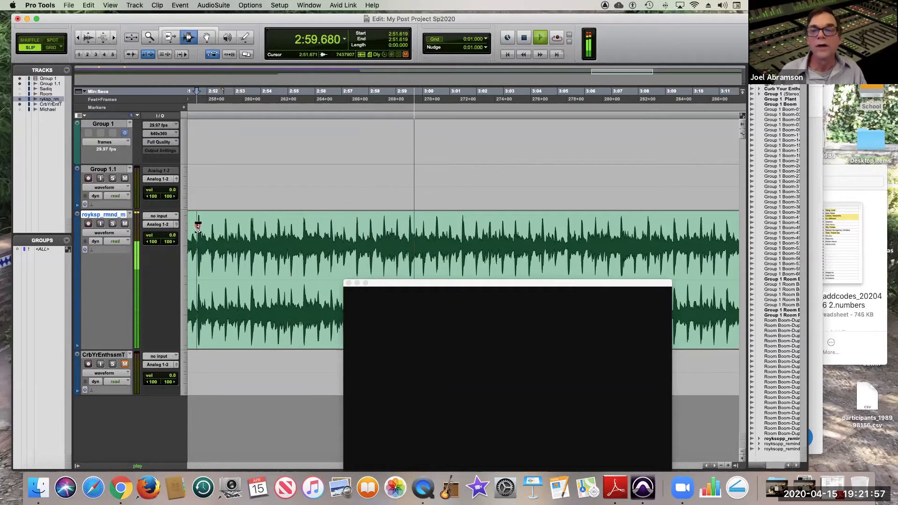
# Copy the royksopp_remind_me section from 2:51.671 to 3:01.454 and paste it at the session start in Shuffle mode.
pyautogui.moveTo(198, 226); pyautogui.dragTo(462, 249)
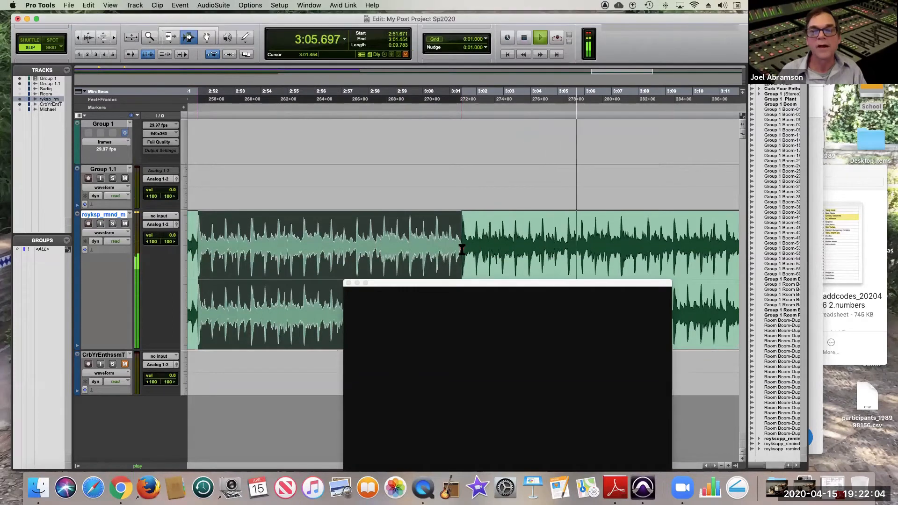
pyautogui.press('space')
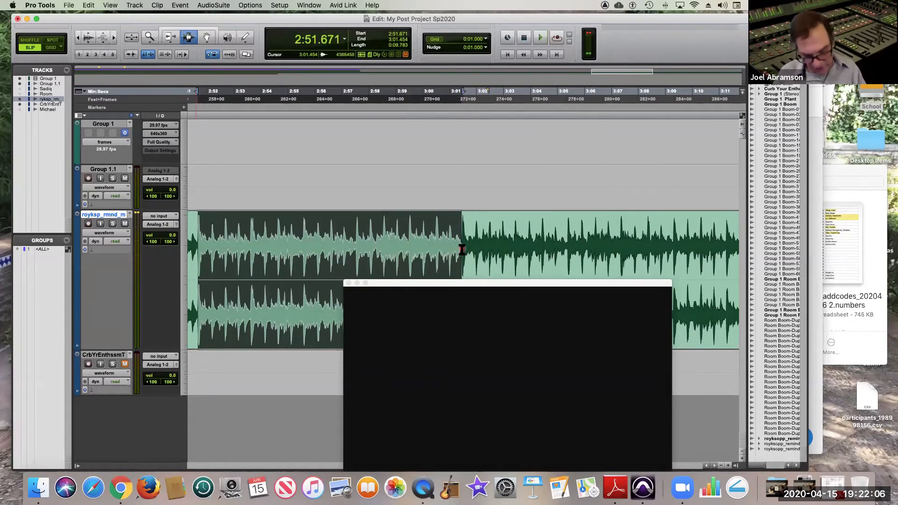
pyautogui.press('Return')
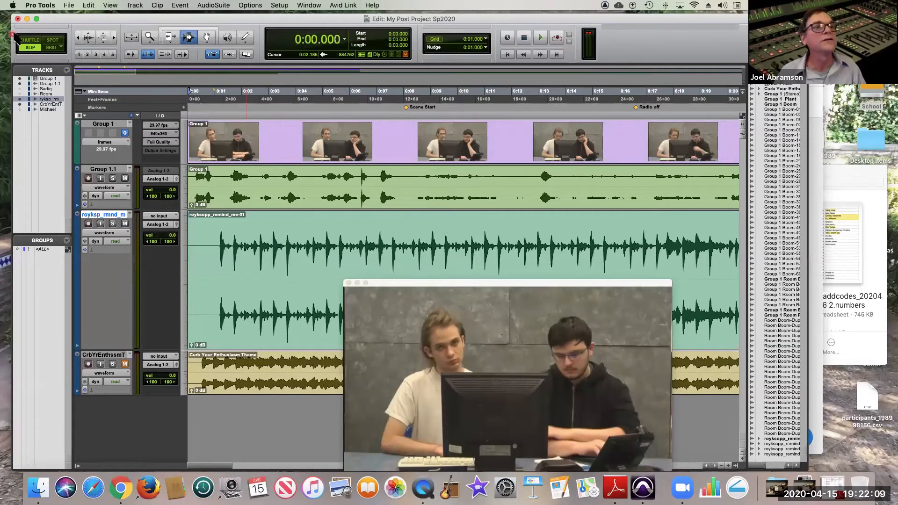
pyautogui.click(27, 40)
pyautogui.press('super+v')
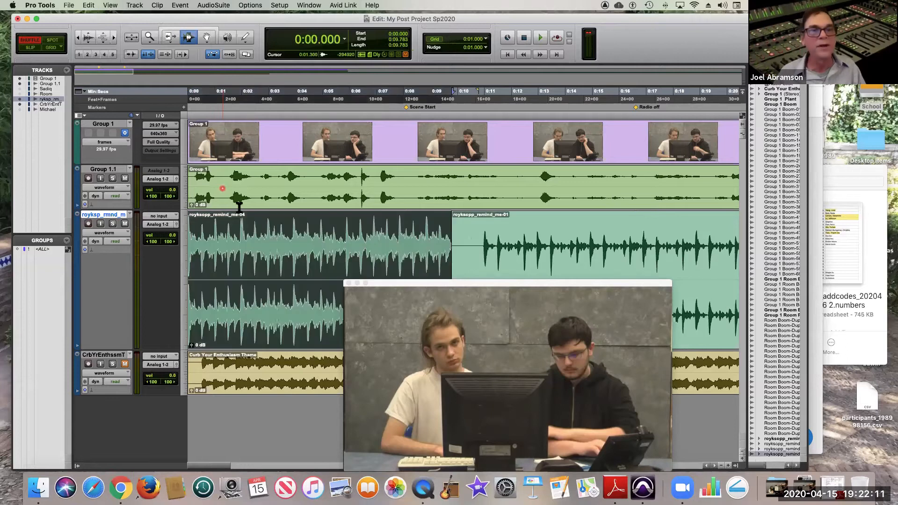
# Play the pasted music section from the session start and mute the Group 1.1 track.
pyautogui.press('space')
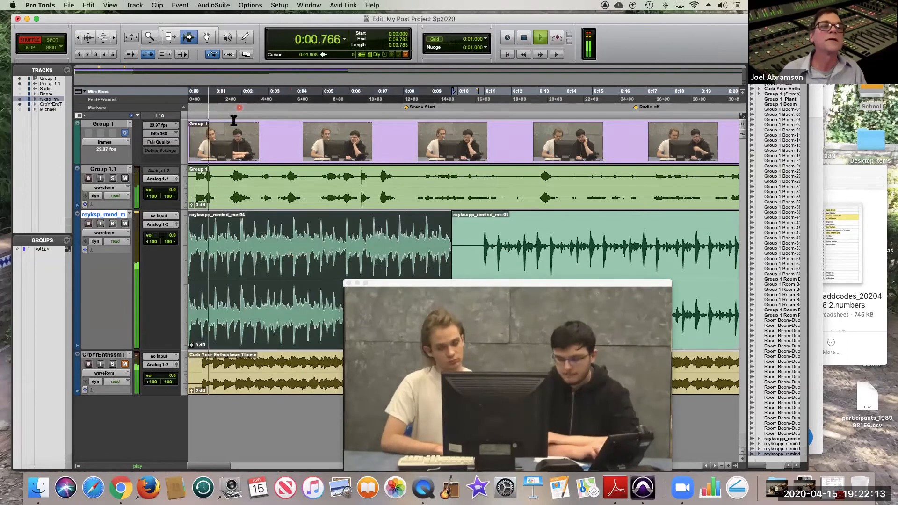
pyautogui.click(149, 37)
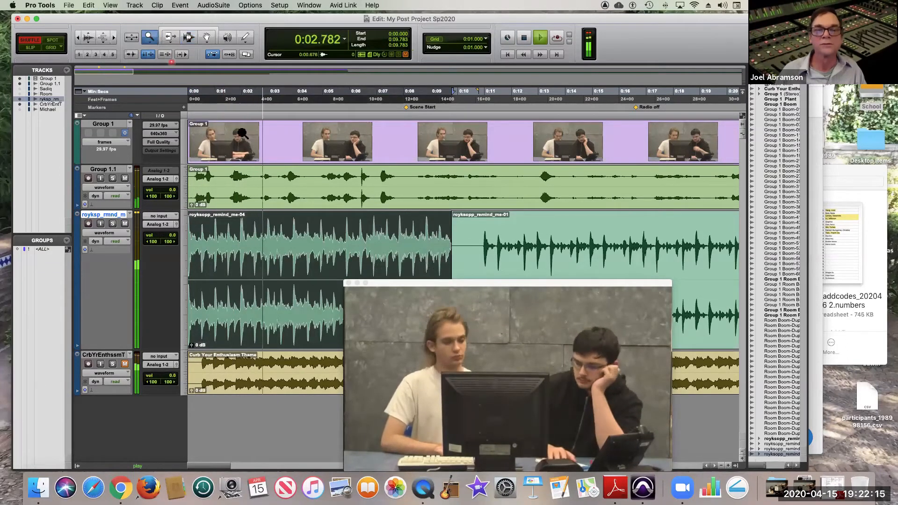
pyautogui.click(125, 178)
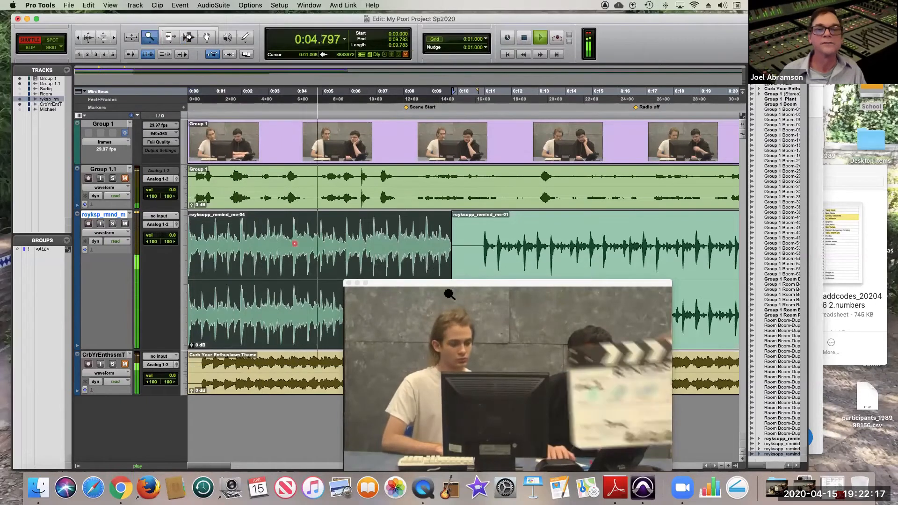
pyautogui.doubleClick(148, 39)
pyautogui.press('space')
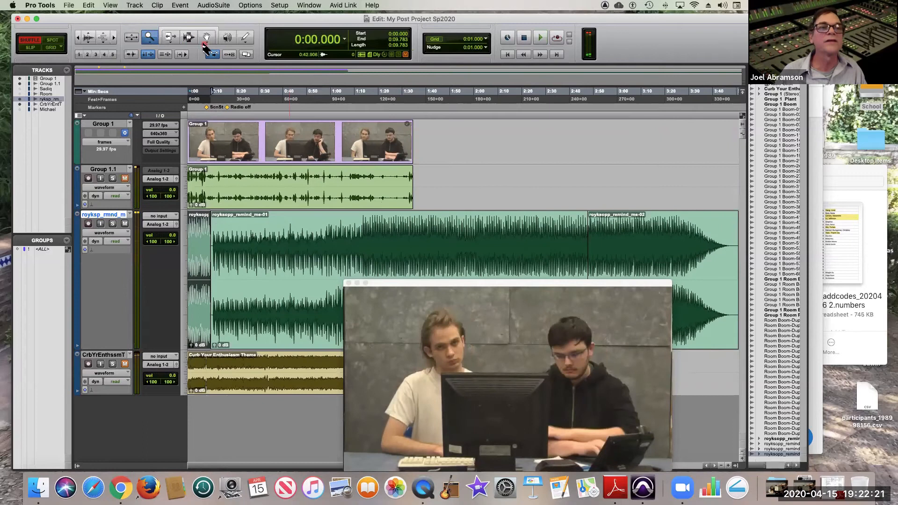
# Delete the long royksopp_remind_me-01 clip so the royksopp_remind_me-02 clip closes up against the pasted section.
pyautogui.click(207, 39)
pyautogui.click(313, 262)
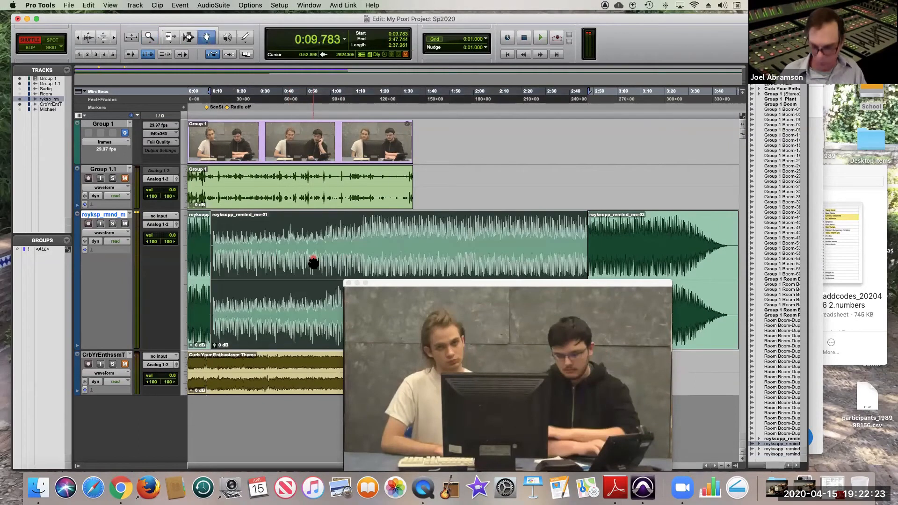
pyautogui.press('Delete')
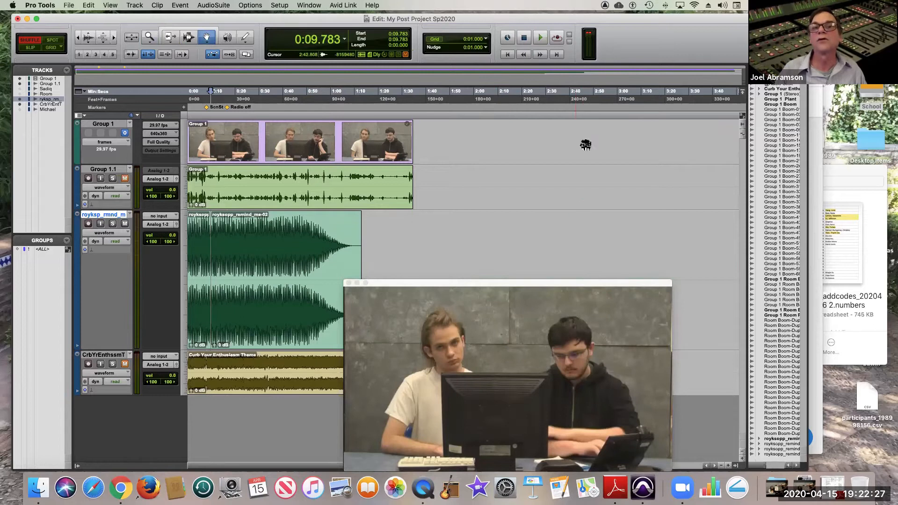
# Reopen the Transport window and move it beside the video window.
pyautogui.click(320, 6)
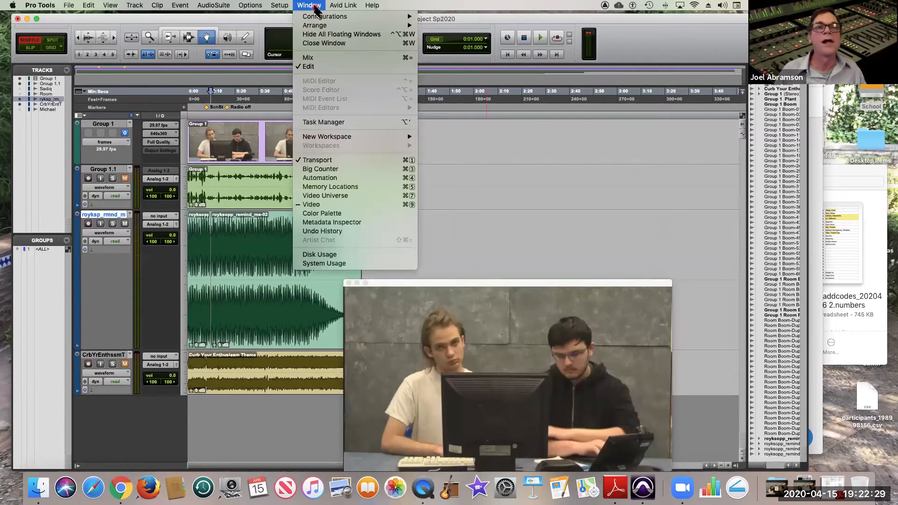
pyautogui.click(324, 162)
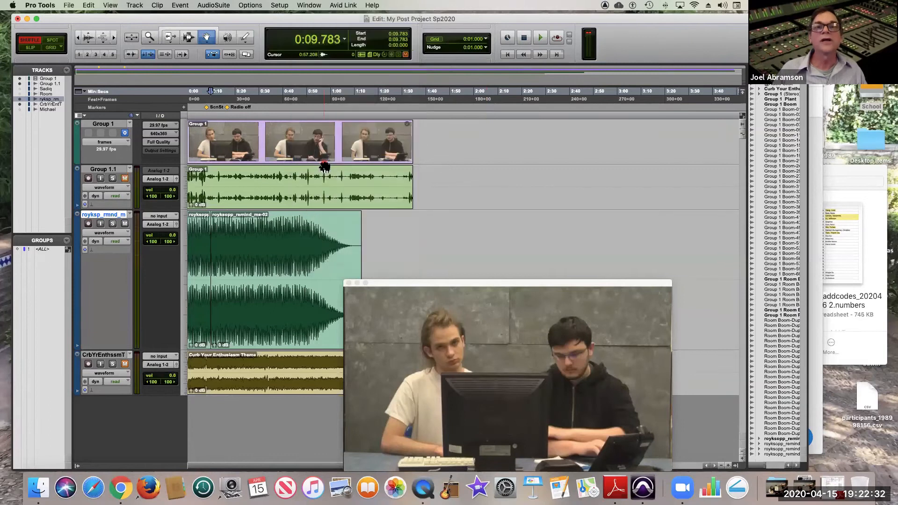
pyautogui.click(318, 8)
pyautogui.click(327, 161)
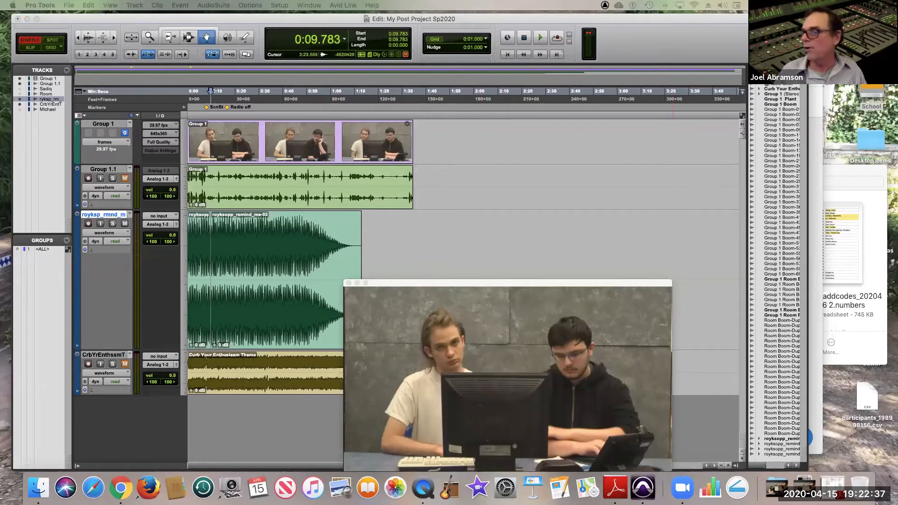
pyautogui.moveTo(897, 329); pyautogui.dragTo(753, 349)
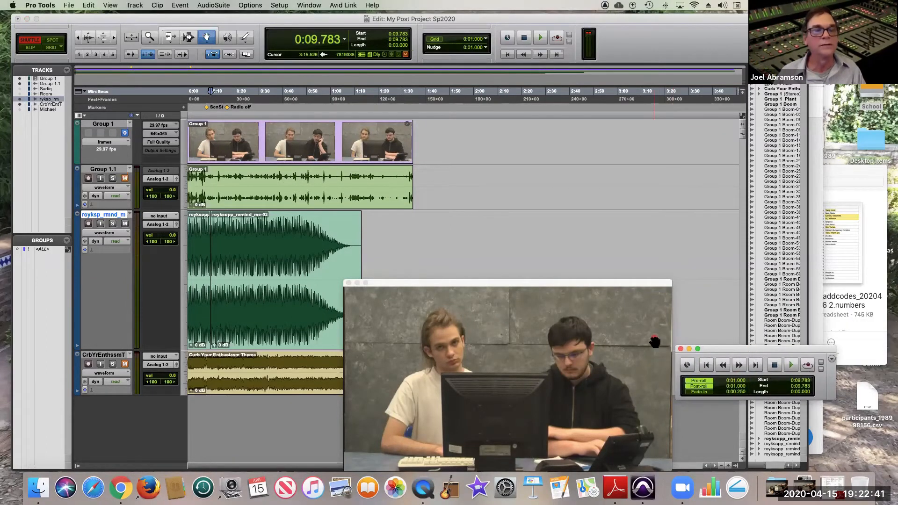
# Audition the join between the two music clips at 0:09.783 at close zoom.
pyautogui.press('space')
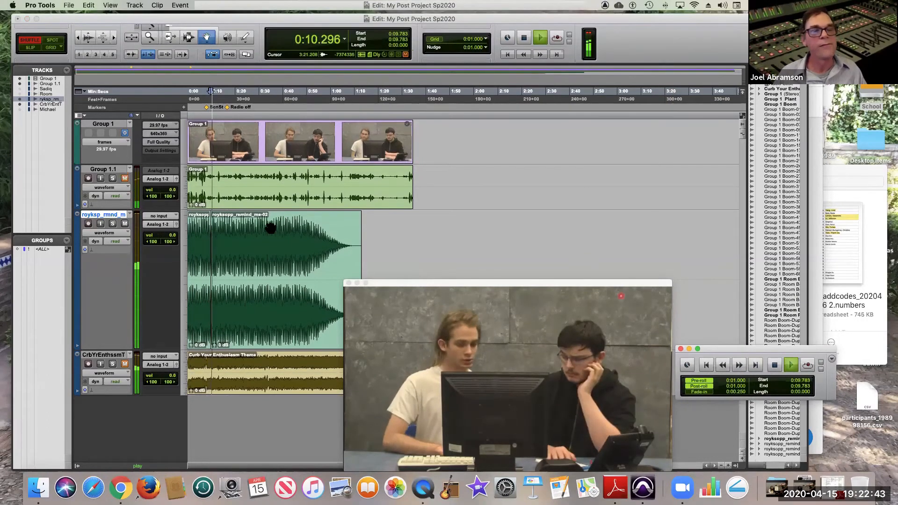
pyautogui.press('space')
pyautogui.click(149, 37)
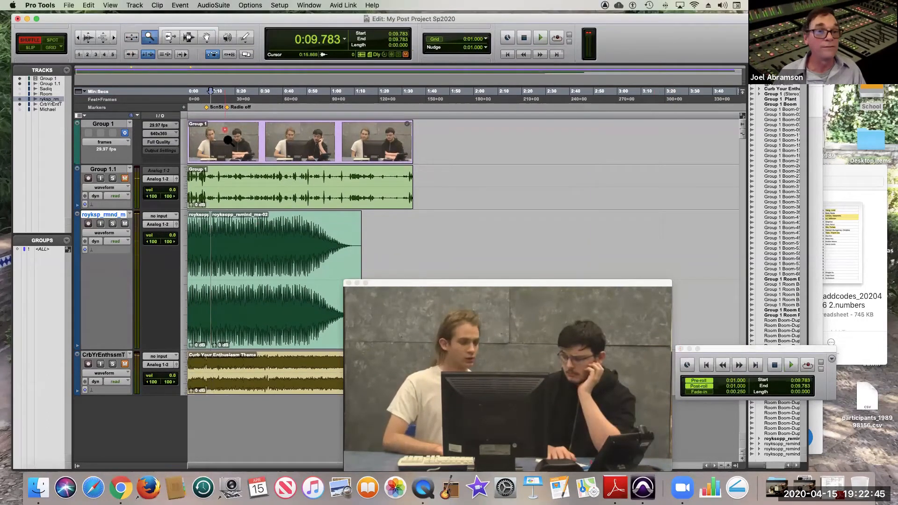
pyautogui.moveTo(223, 232); pyautogui.dragTo(206, 232)
pyautogui.press('space')
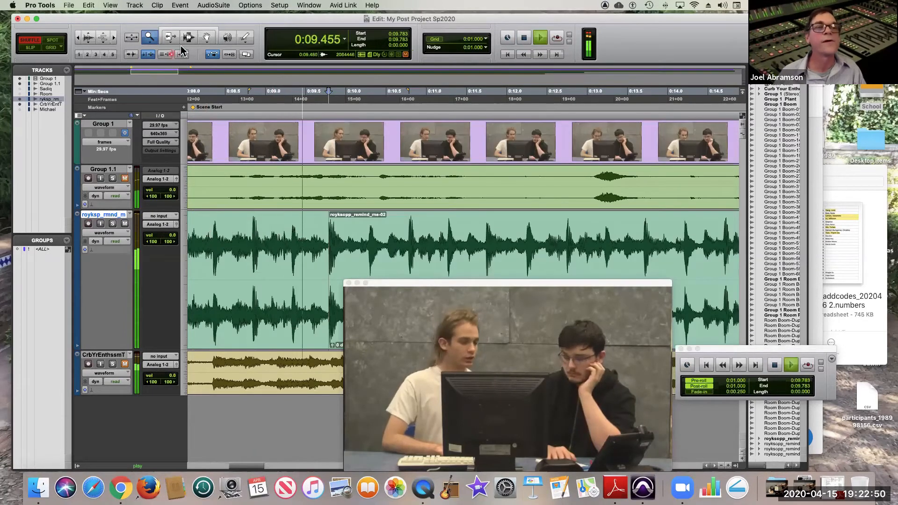
pyautogui.press('space')
# Trim the end of the first music clip to 0:09.805 and play across the join with royksopp_remind_me-02.
pyautogui.click(170, 37)
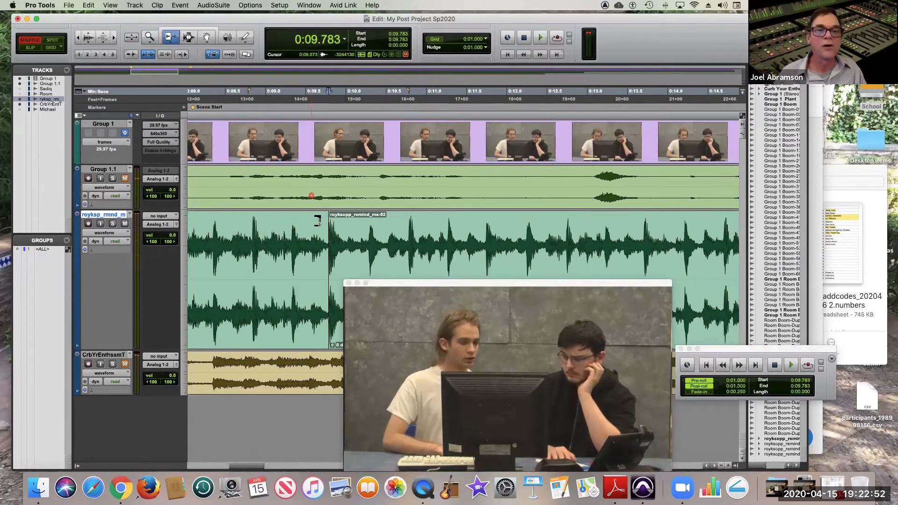
pyautogui.click(321, 233)
pyautogui.moveTo(321, 233); pyautogui.dragTo(331, 232)
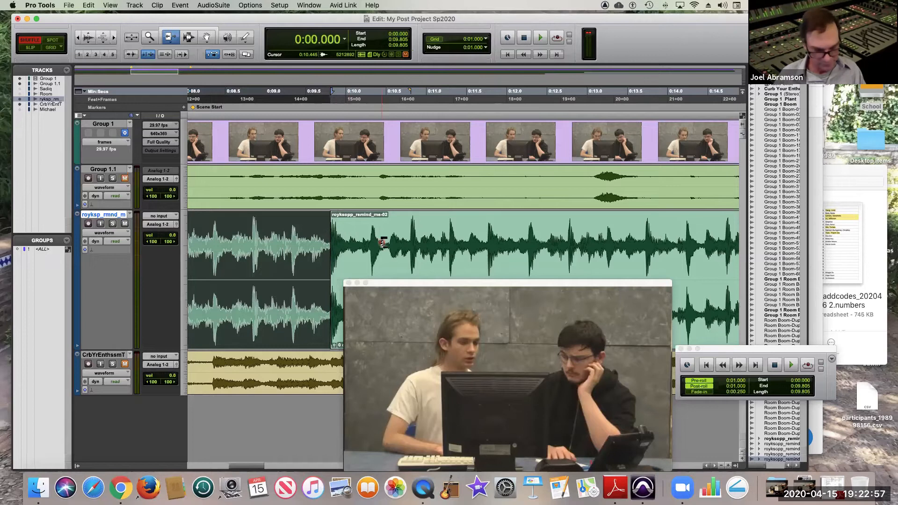
pyautogui.press('Tab')
pyautogui.press('space')
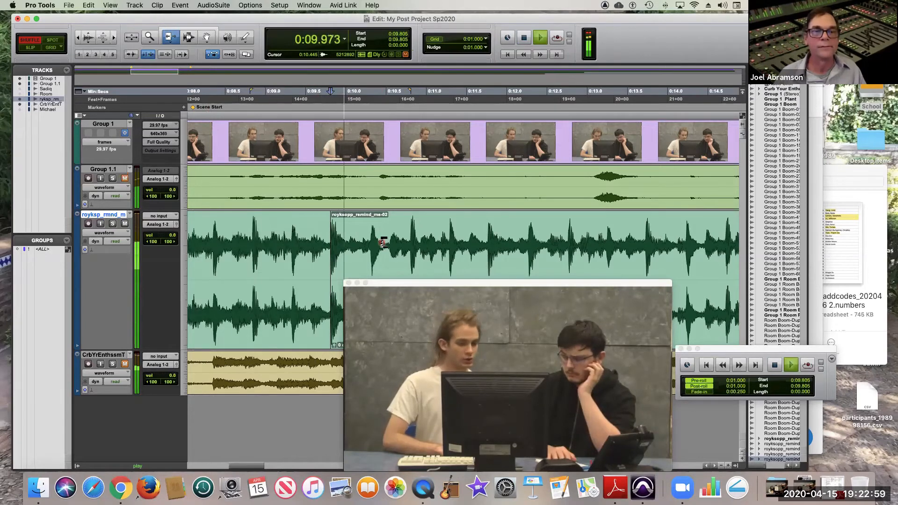
# Show the whole session, stop playback, and audition the music from 0:08.108 at the Scene Start marker across the clip join.
pyautogui.doubleClick(150, 37)
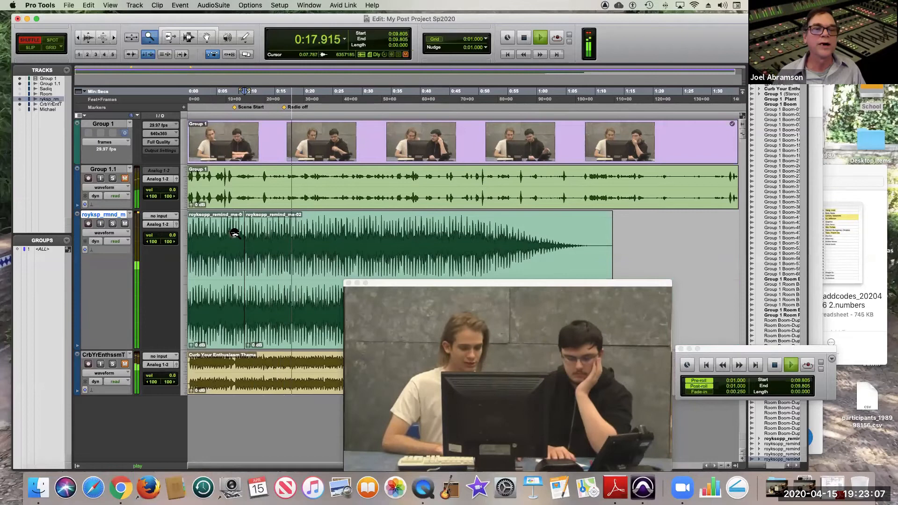
pyautogui.click(207, 37)
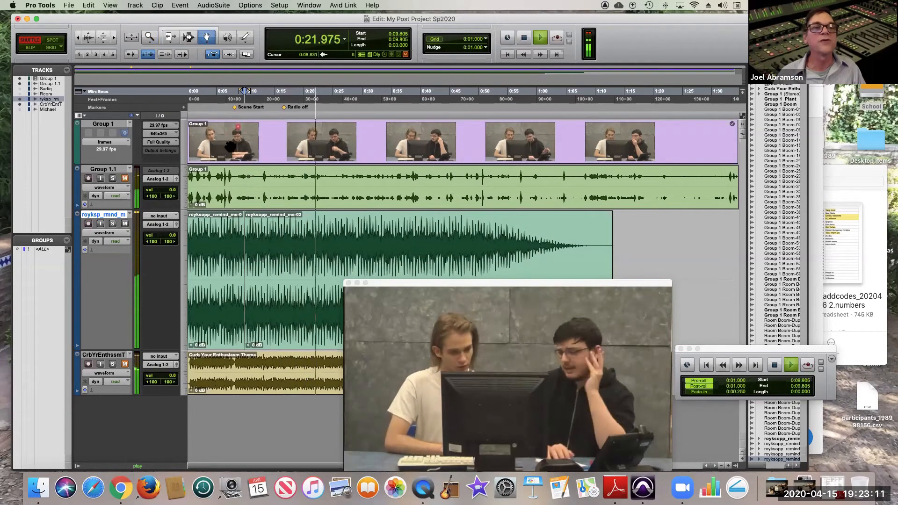
pyautogui.press('space')
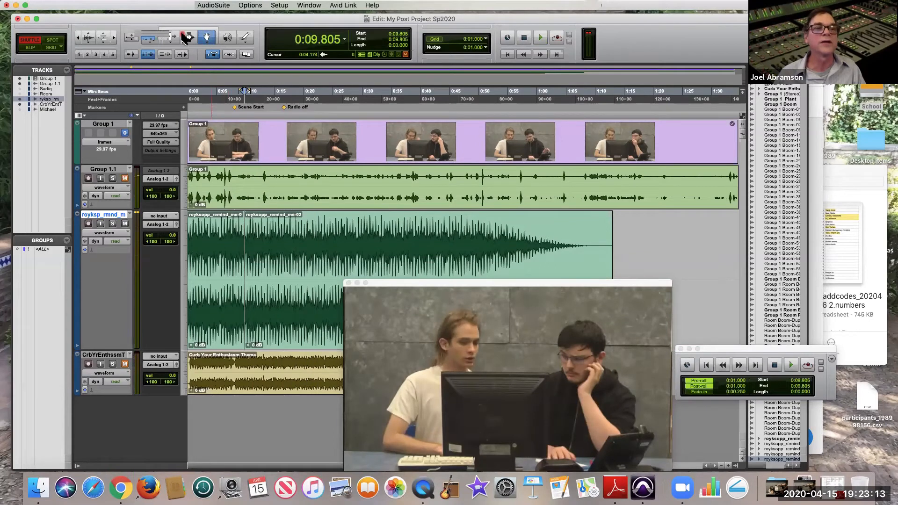
pyautogui.click(186, 37)
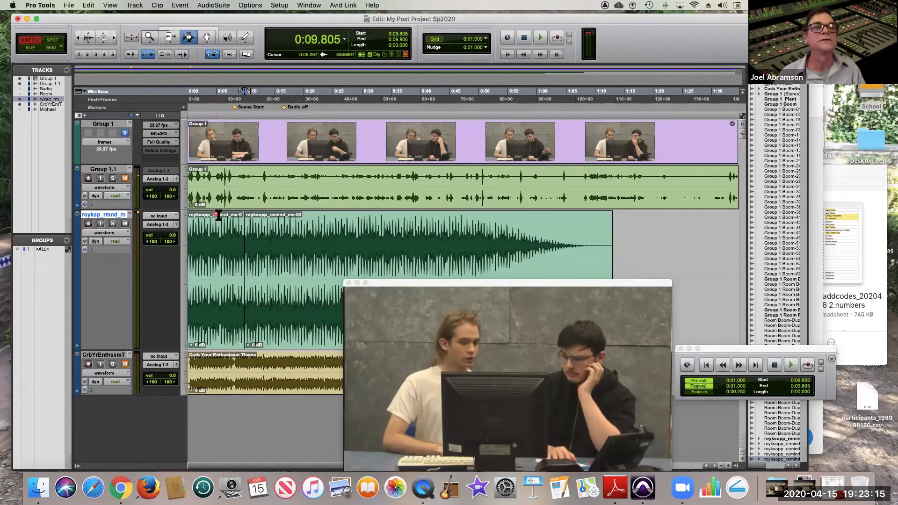
pyautogui.click(235, 216)
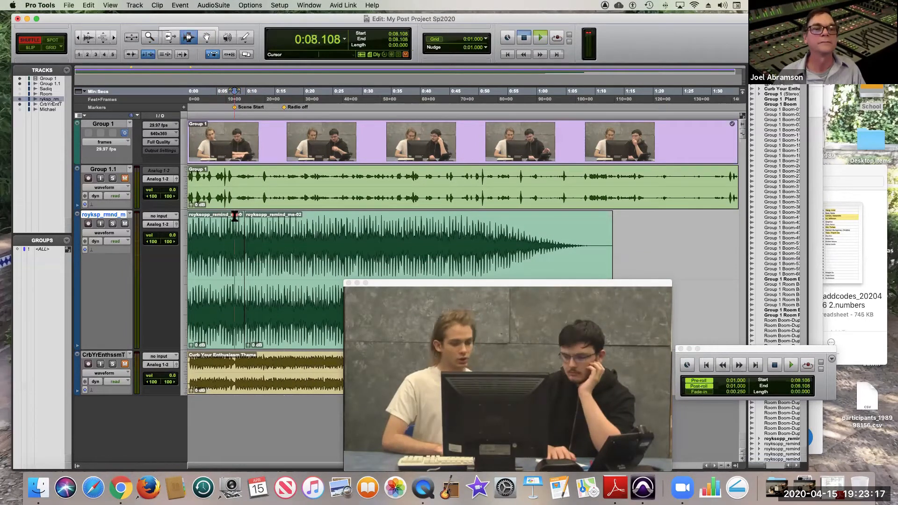
pyautogui.press('space')
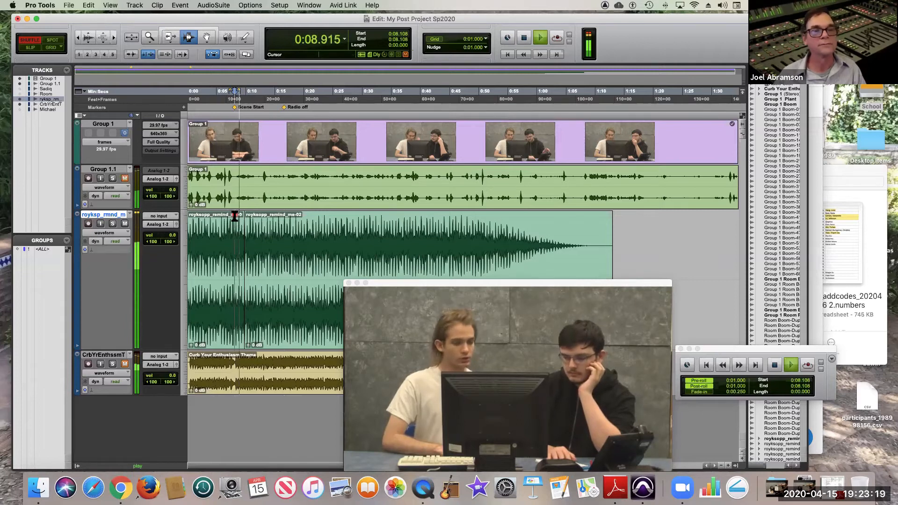
pyautogui.press('space')
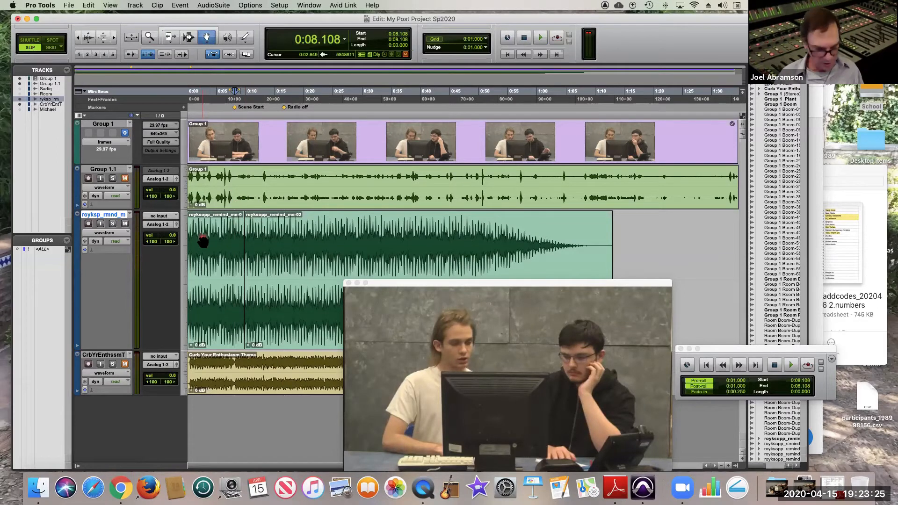
# In Slip mode, move both royksopp_remind_me clips together later so the music starts at 0:01.846.
pyautogui.click(209, 237)
pyautogui.keyDown('shift'); pyautogui.click(279, 240); pyautogui.keyUp('shift')
pyautogui.moveTo(281, 240); pyautogui.dragTo(289, 239)
pyautogui.click(187, 40)
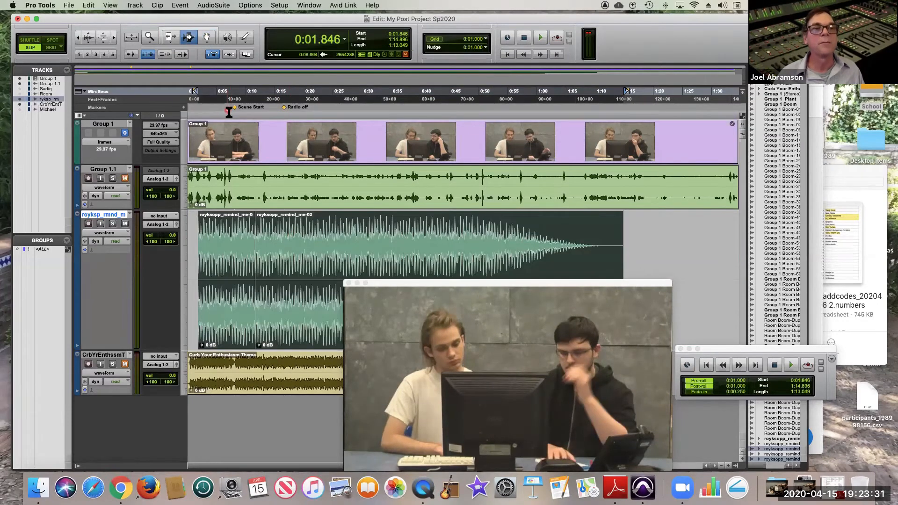
# Play the repositioned music against the picture from 0:08.094 near Scene Start, moving the video window aside to uncover the waveform.
pyautogui.click(237, 112)
pyautogui.press('space')
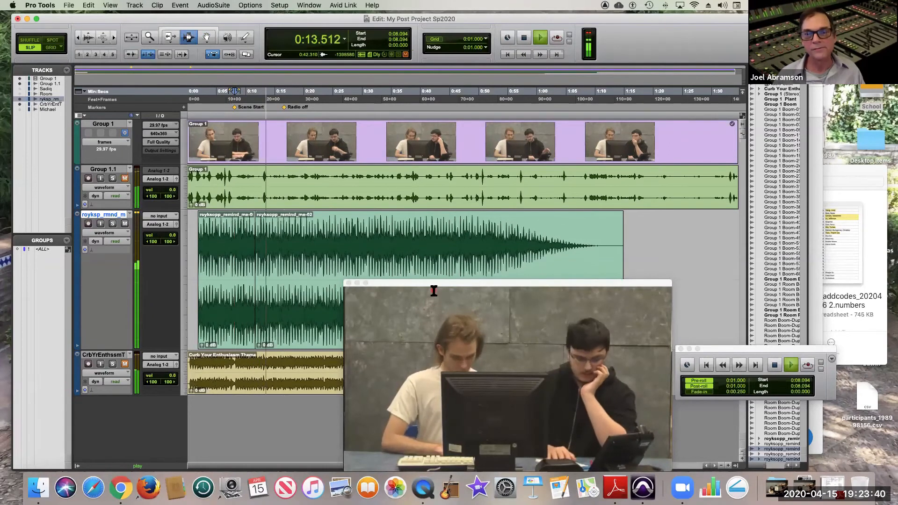
pyautogui.moveTo(562, 283); pyautogui.dragTo(702, 284)
pyautogui.press('space')
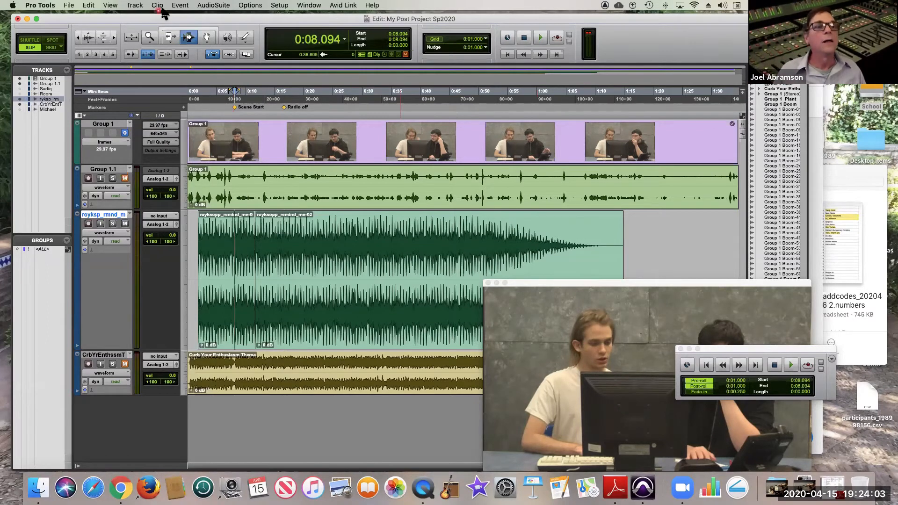
# Select both music clips and render them into one continuous file with AudioSuite Duplicate.
pyautogui.tripleClick(224, 249)
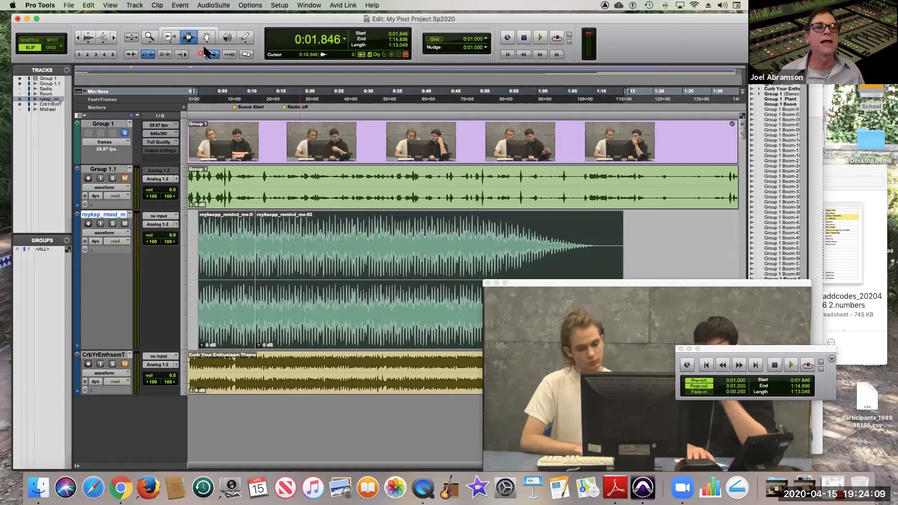
pyautogui.click(214, 6)
pyautogui.moveTo(235, 89)
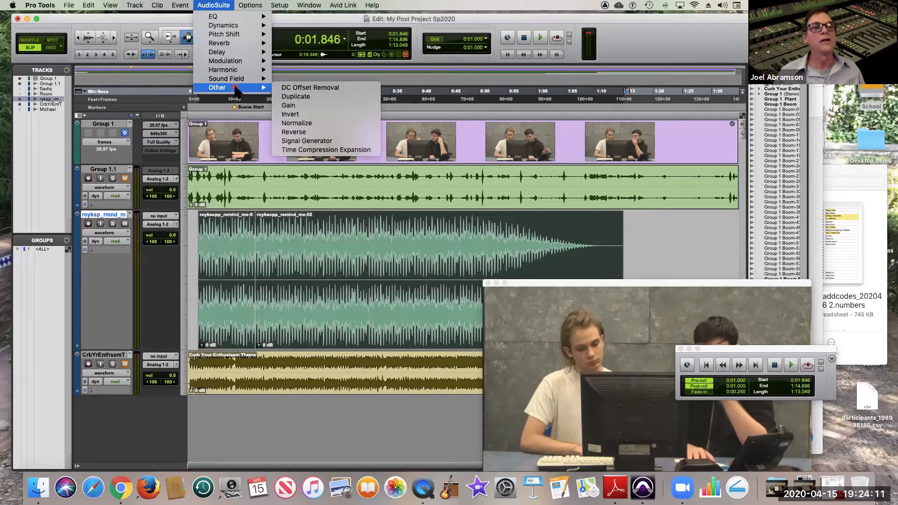
pyautogui.click(326, 97)
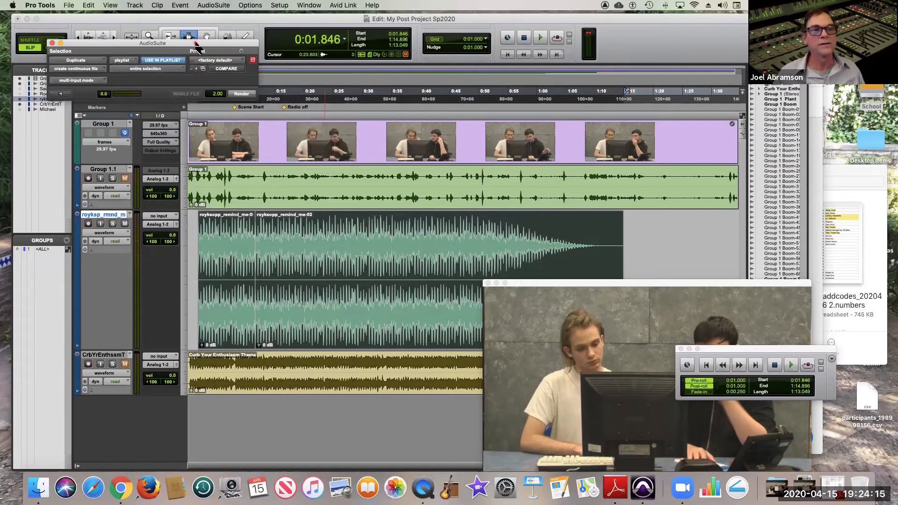
pyautogui.moveTo(197, 44); pyautogui.dragTo(208, 124)
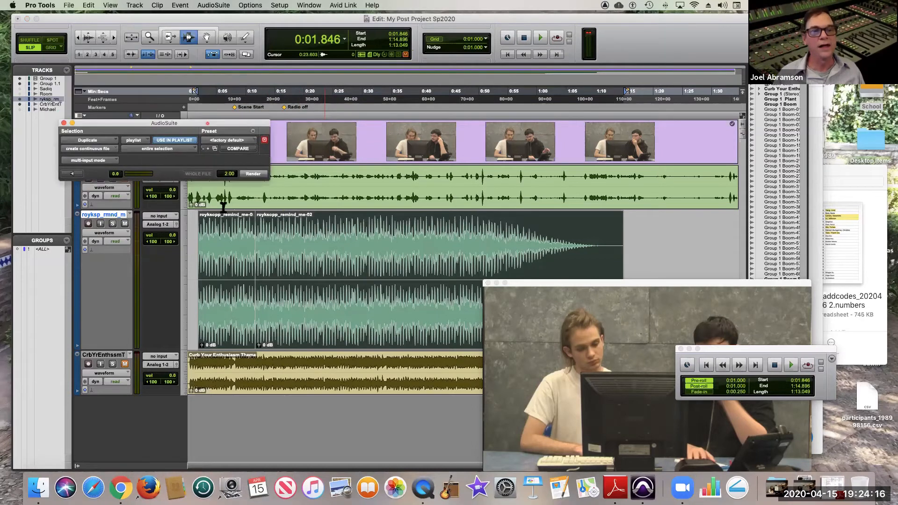
pyautogui.click(256, 175)
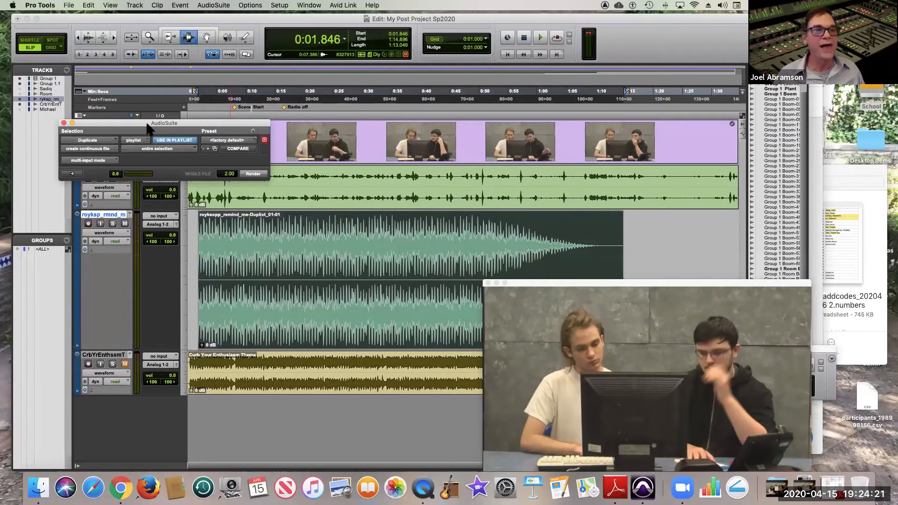
pyautogui.moveTo(131, 121); pyautogui.dragTo(117, 35)
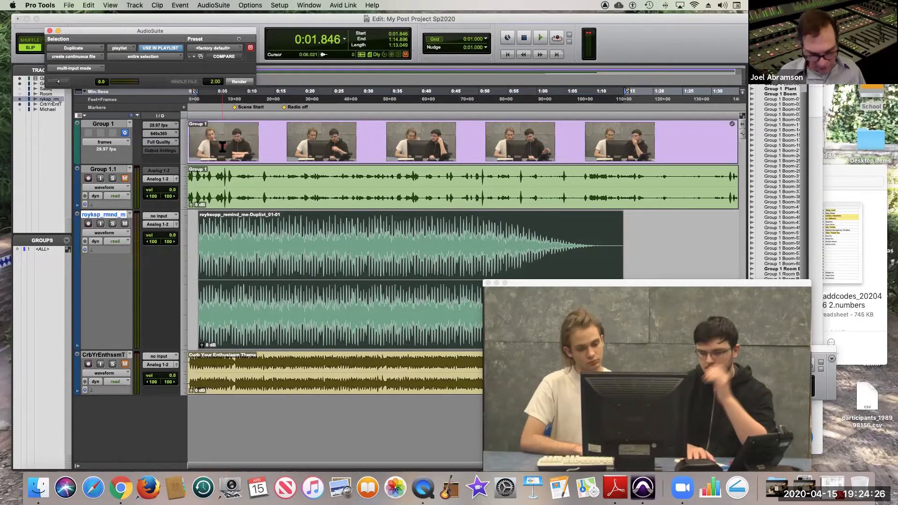
# Create one new stereo audio track below the royksopp music track.
pyautogui.press('super+shift+n')
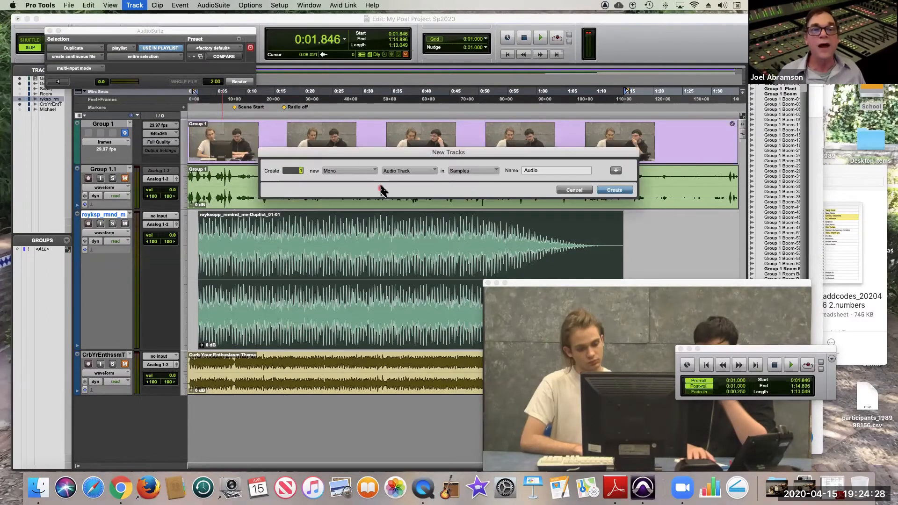
pyautogui.click(371, 171)
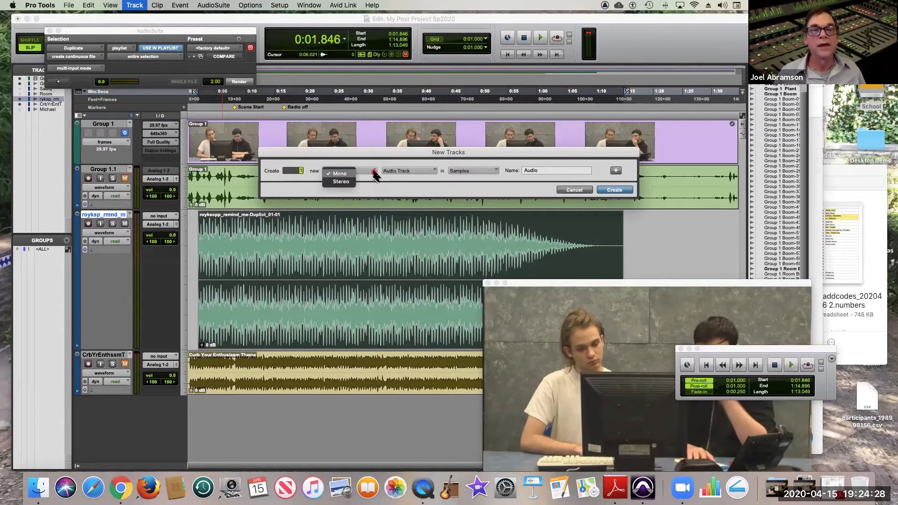
pyautogui.click(352, 182)
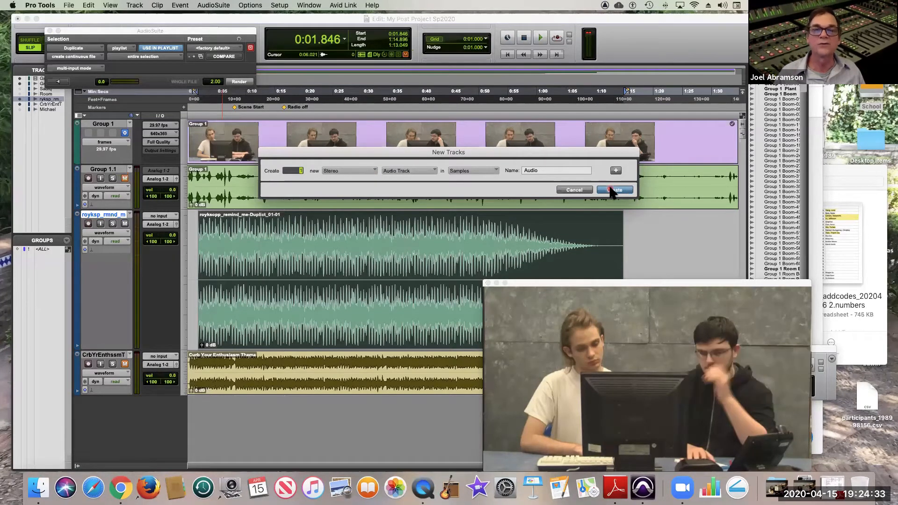
pyautogui.click(610, 189)
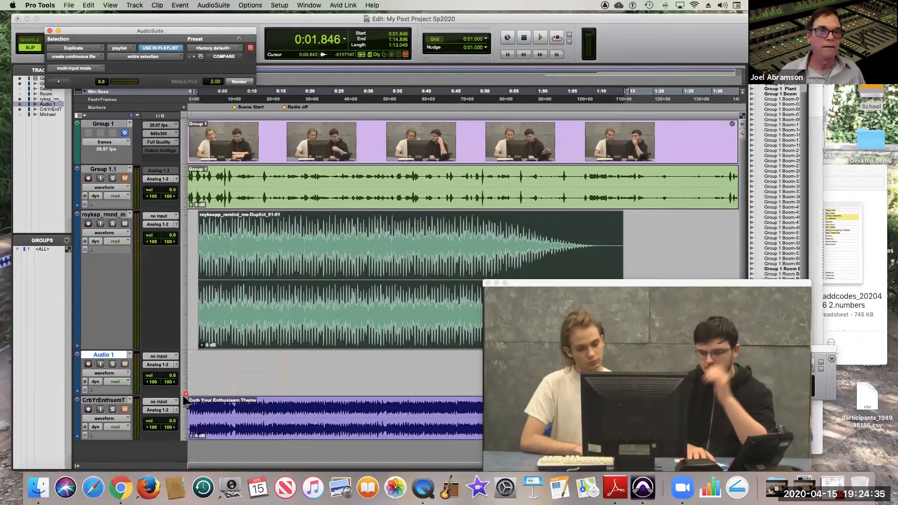
pyautogui.click(182, 384)
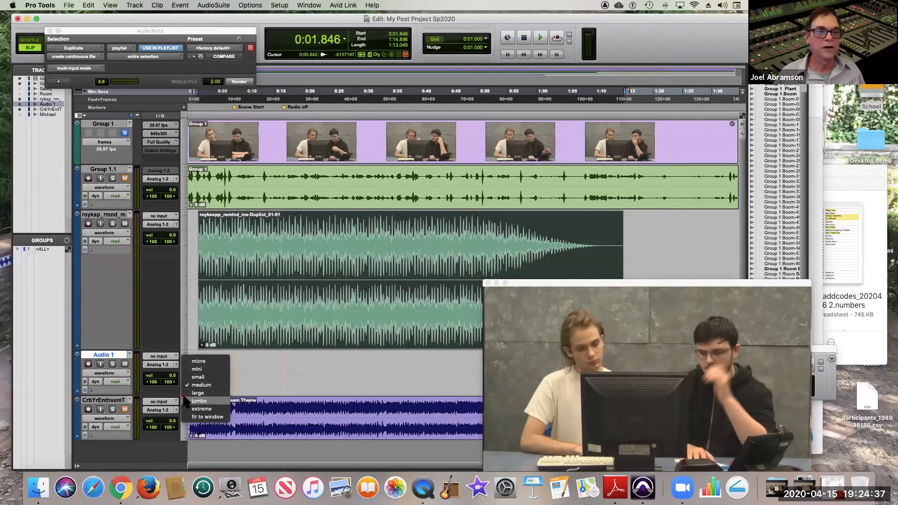
pyautogui.click(188, 400)
pyautogui.click(187, 400)
pyautogui.click(192, 381)
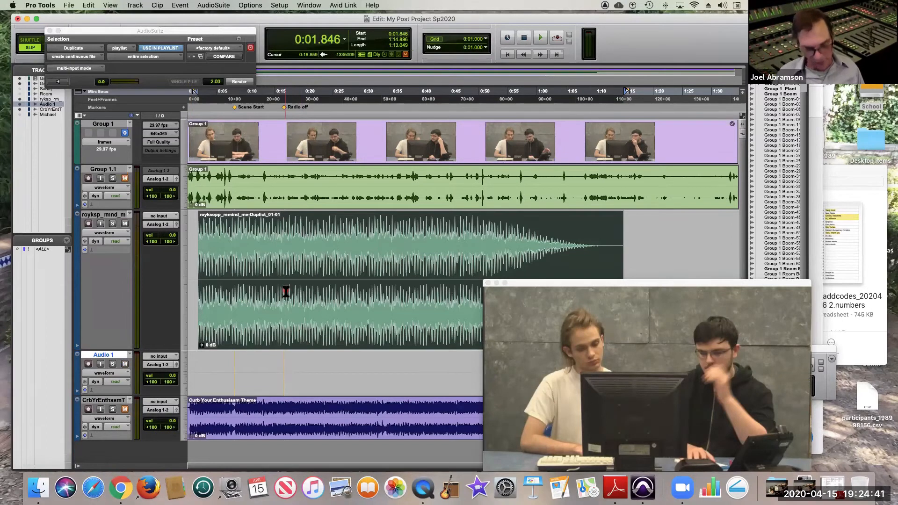
# Close the AudioSuite window and copy the rendered music clip onto the Audio 1 track at the same start time, 0:01.846.
pyautogui.click(50, 30)
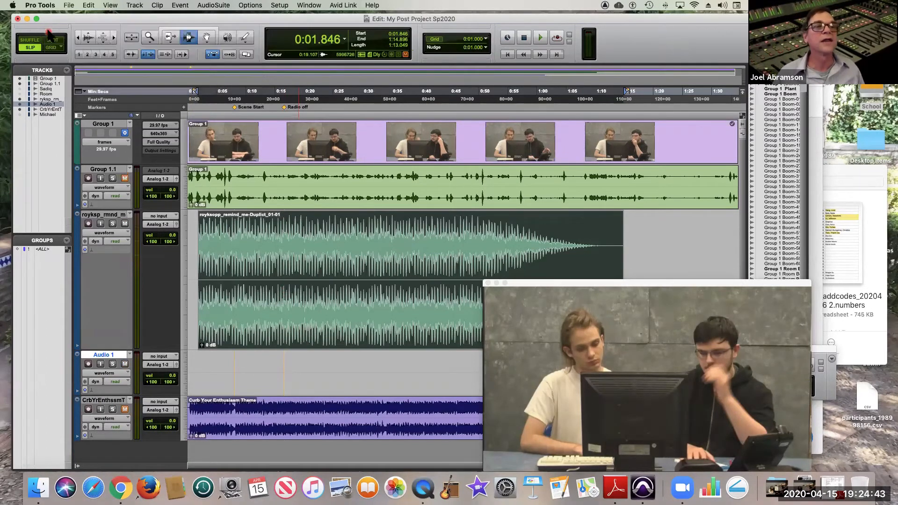
pyautogui.click(206, 37)
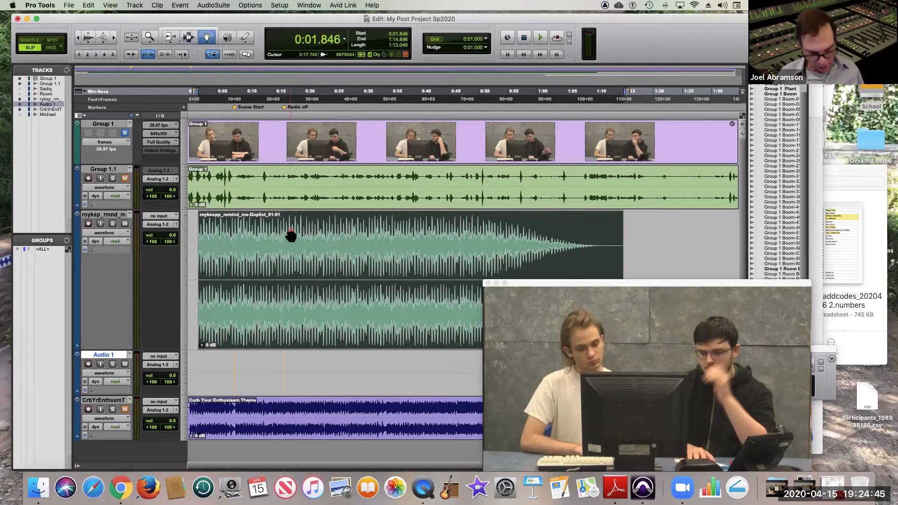
pyautogui.click(281, 249)
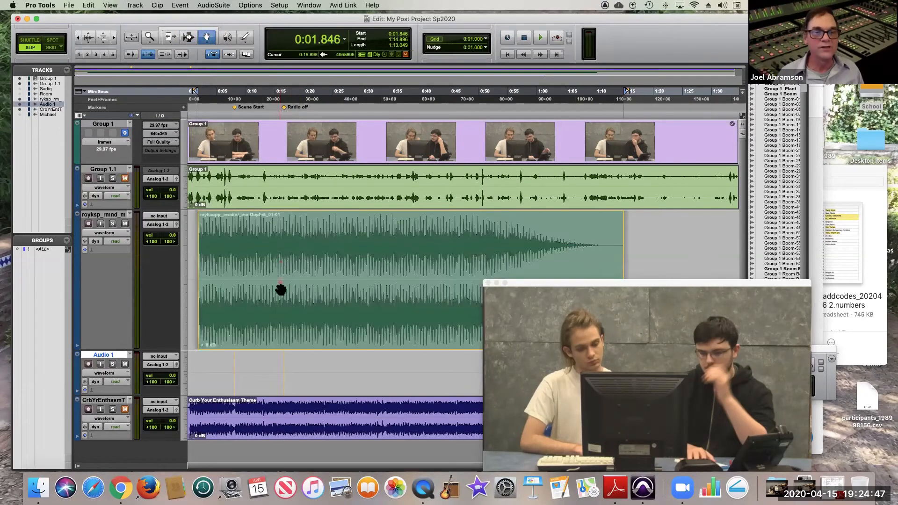
pyautogui.moveTo(283, 332); pyautogui.dragTo(276, 359)
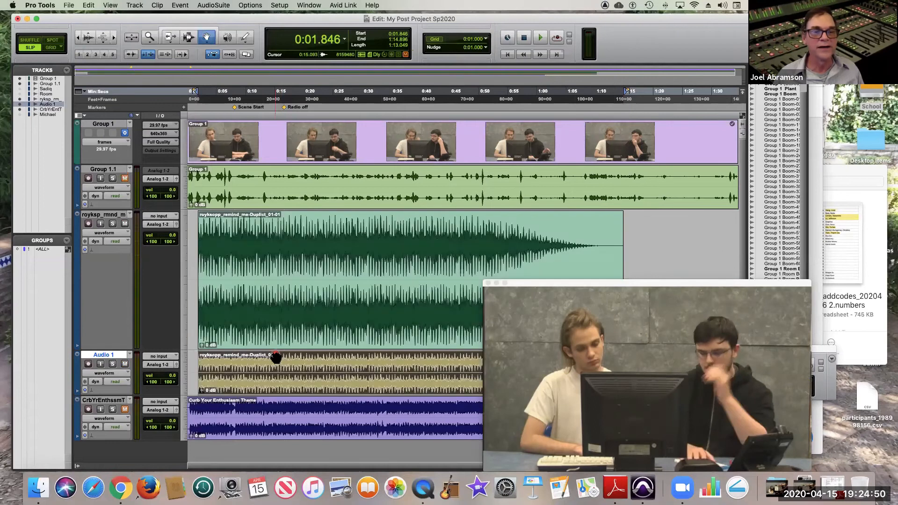
# Set the Audio 1 track's height to large and rename the track Radio.
pyautogui.click(188, 374)
pyautogui.click(186, 374)
pyautogui.click(189, 385)
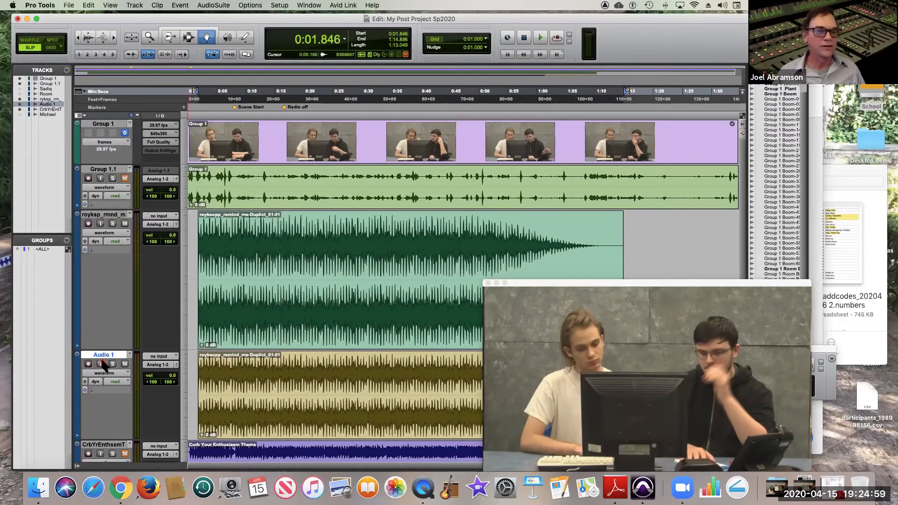
pyautogui.doubleClick(104, 355)
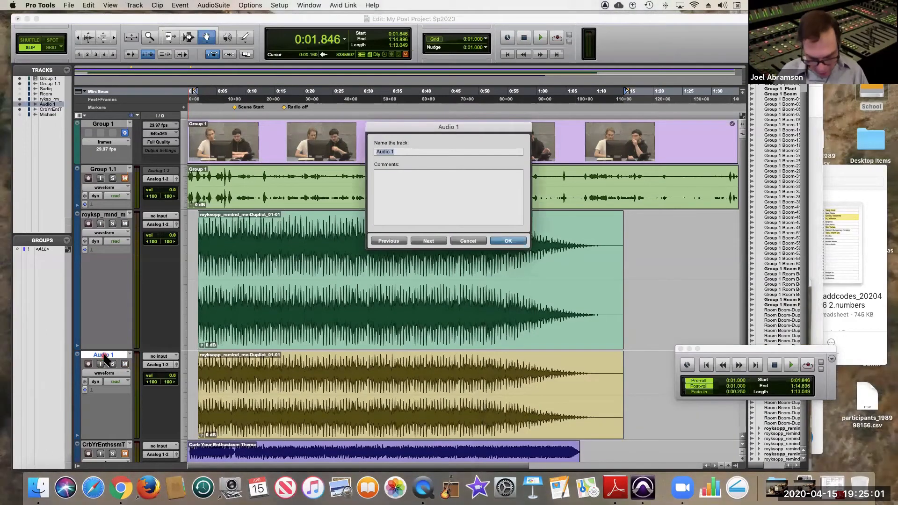
pyautogui.write('Radio')
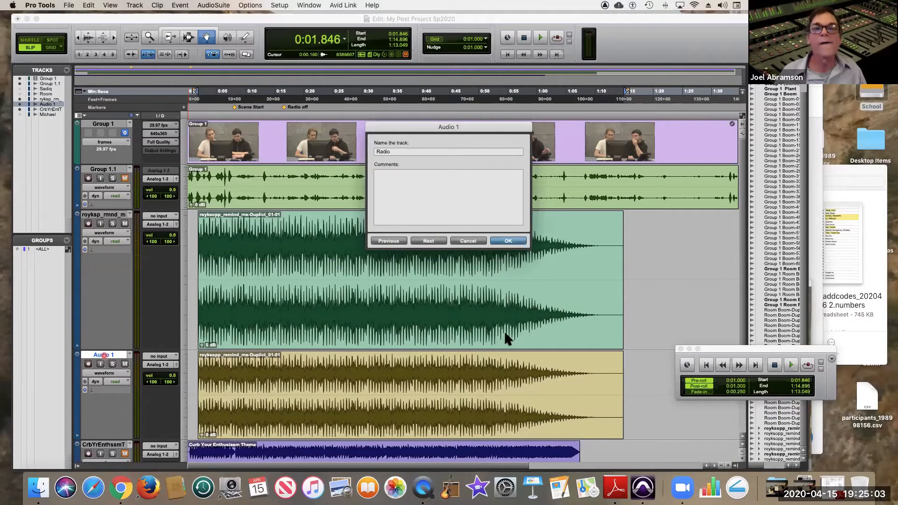
pyautogui.click(513, 243)
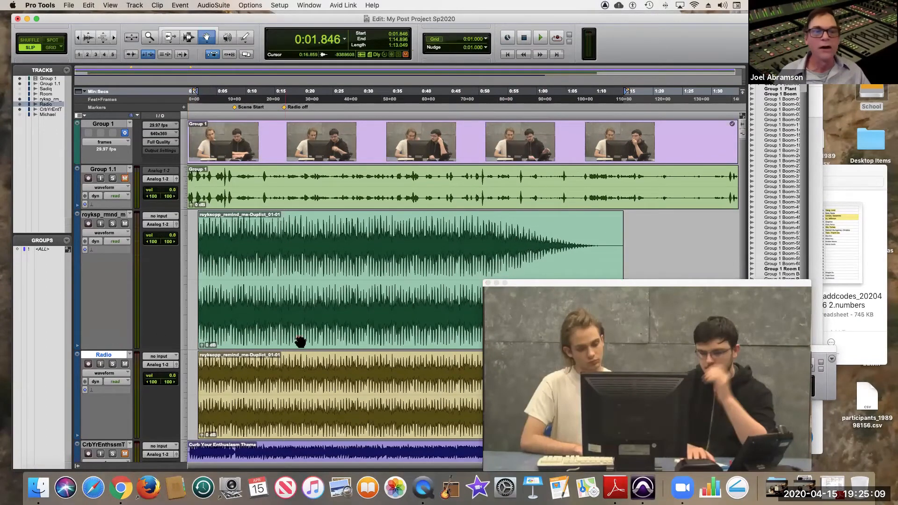
# Select the music clip on the Radio track and open the AudioSuite EQ3 7-Band processor for it.
pyautogui.click(284, 383)
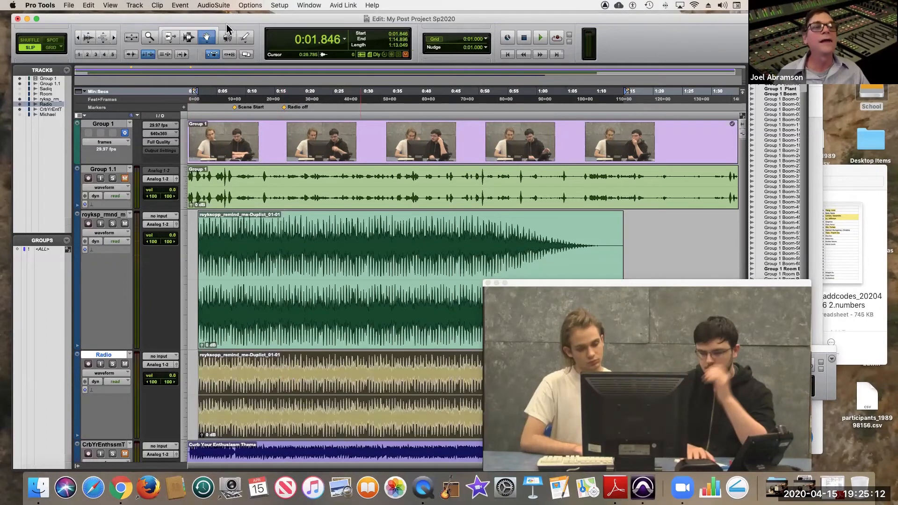
pyautogui.click(220, 9)
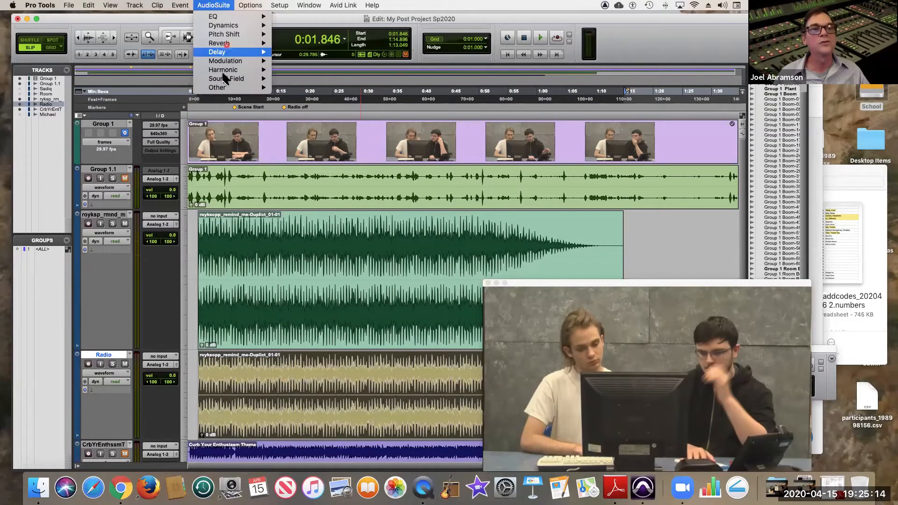
pyautogui.moveTo(229, 88)
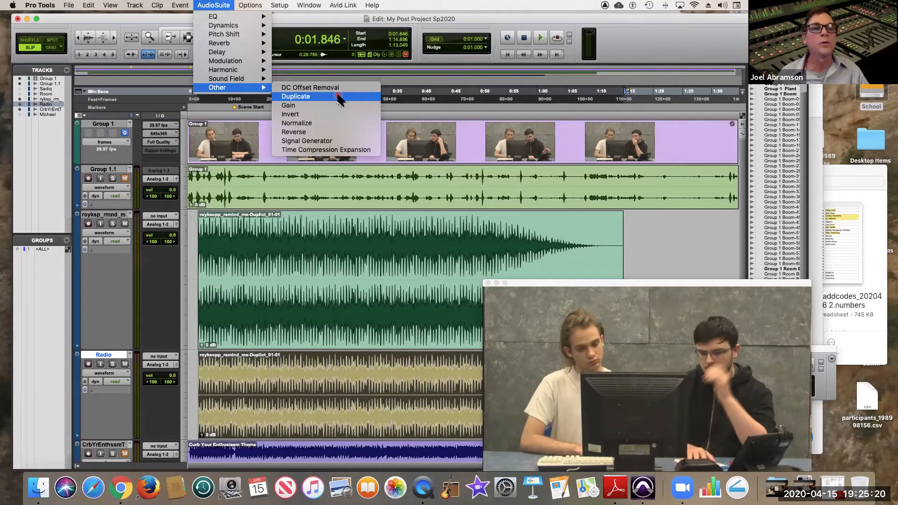
pyautogui.moveTo(268, 19)
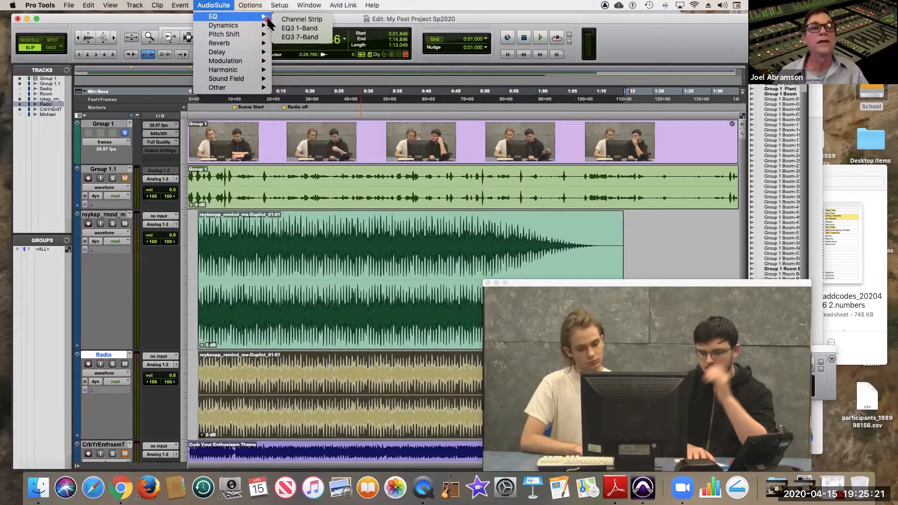
pyautogui.click(299, 39)
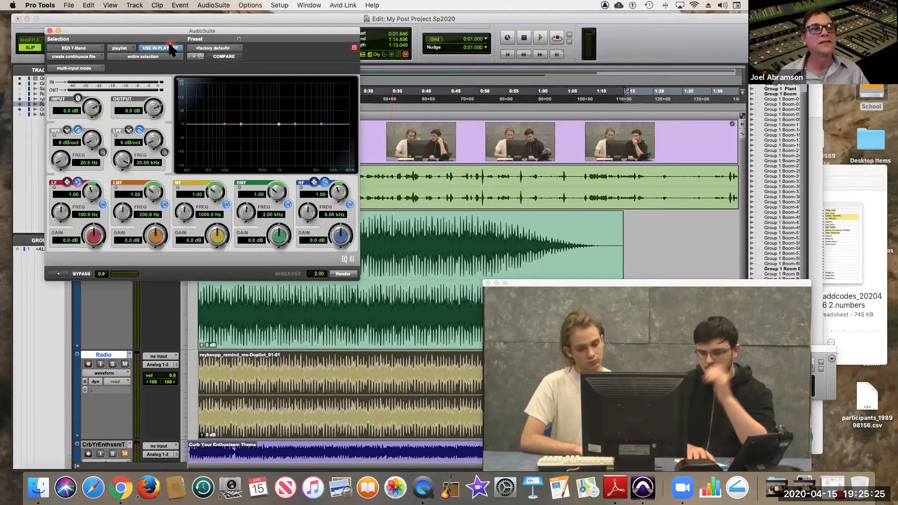
# Load the Special Effects preset Transistor Radio into the EQ3 7-Band processor and render it onto the Radio track's clip.
pyautogui.click(209, 48)
pyautogui.scroll(5, 211, 51)
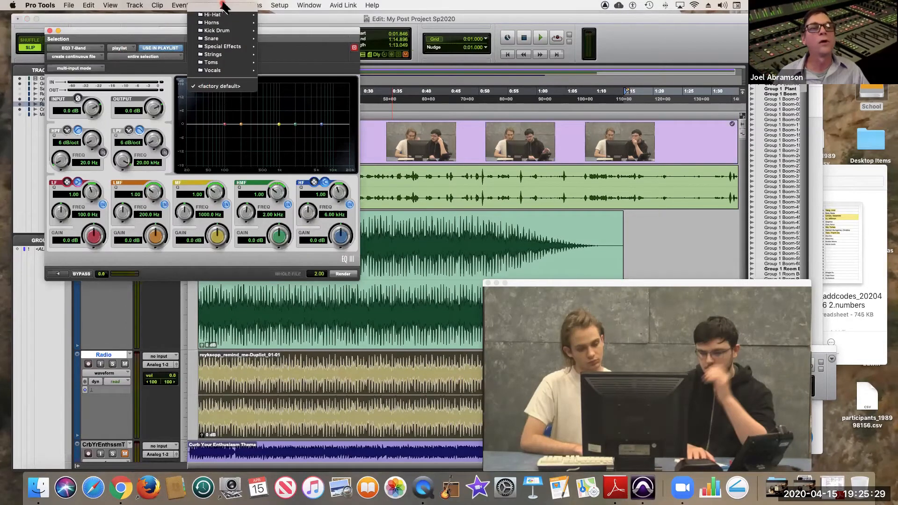
pyautogui.moveTo(225, 127)
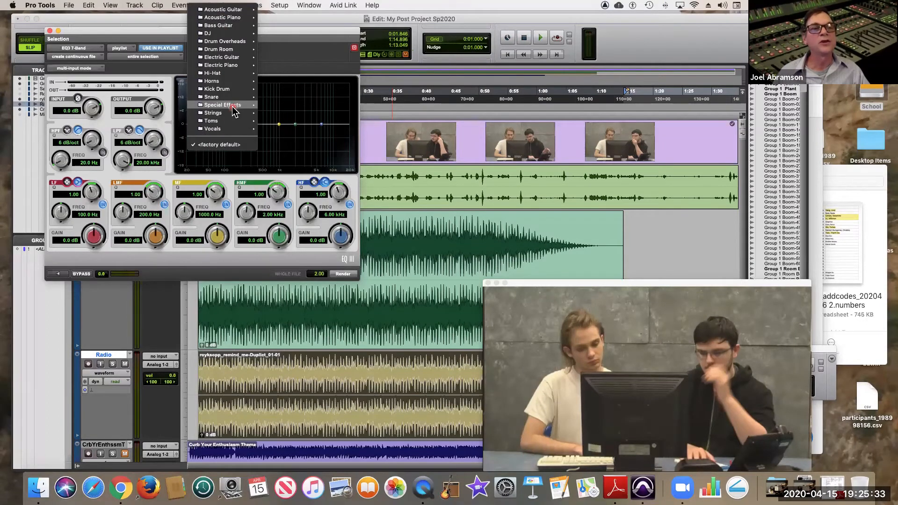
pyautogui.moveTo(252, 107)
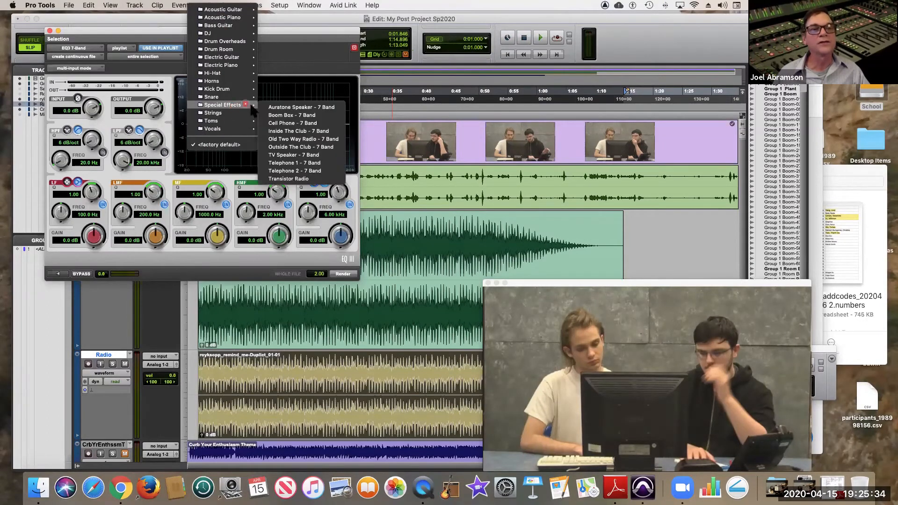
pyautogui.click(301, 179)
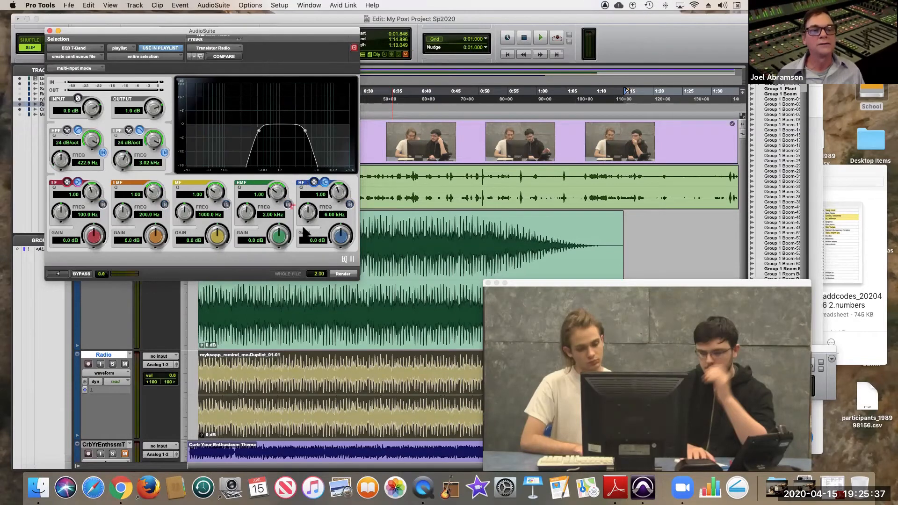
pyautogui.click(344, 274)
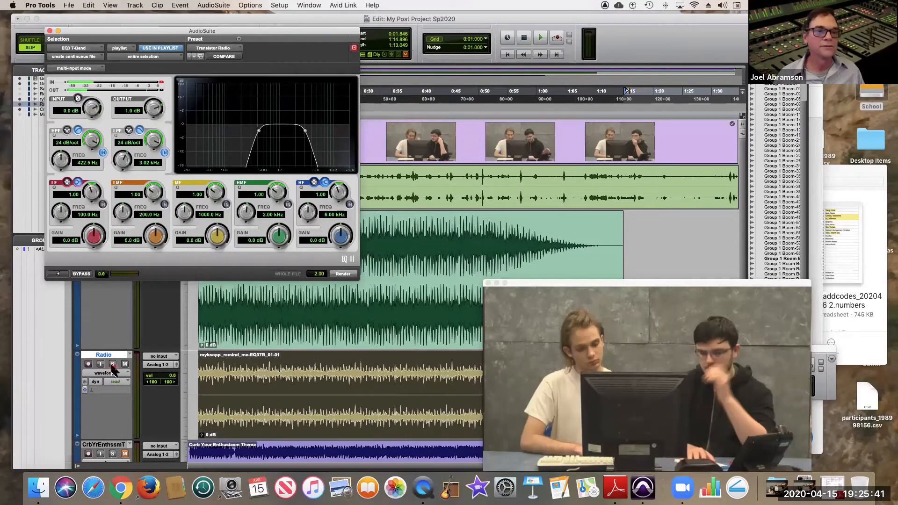
# Audition the rendered clip with the Radio track soloed, and close the AudioSuite window.
pyautogui.click(113, 364)
pyautogui.press('space')
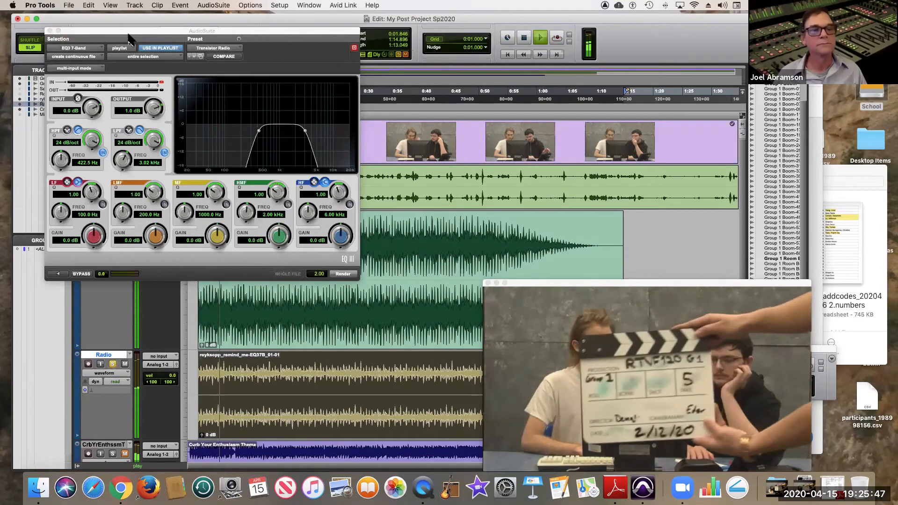
pyautogui.click(50, 31)
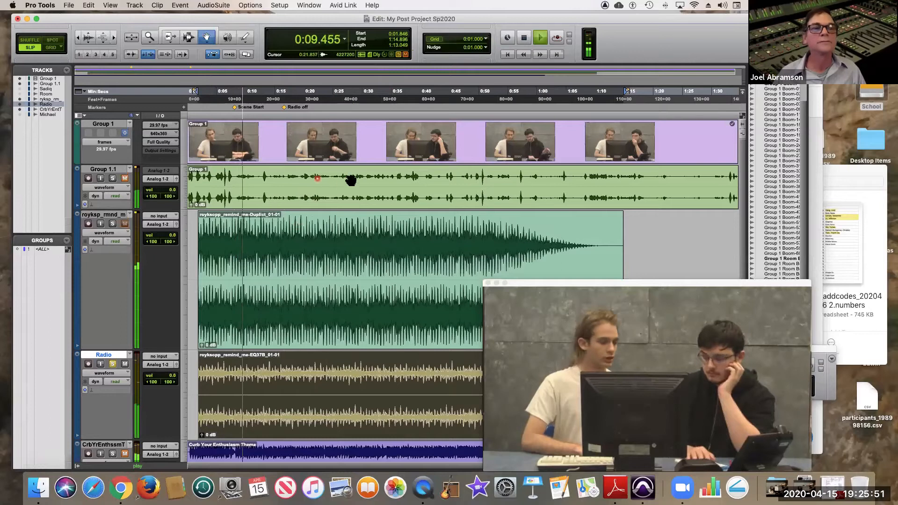
pyautogui.click(149, 42)
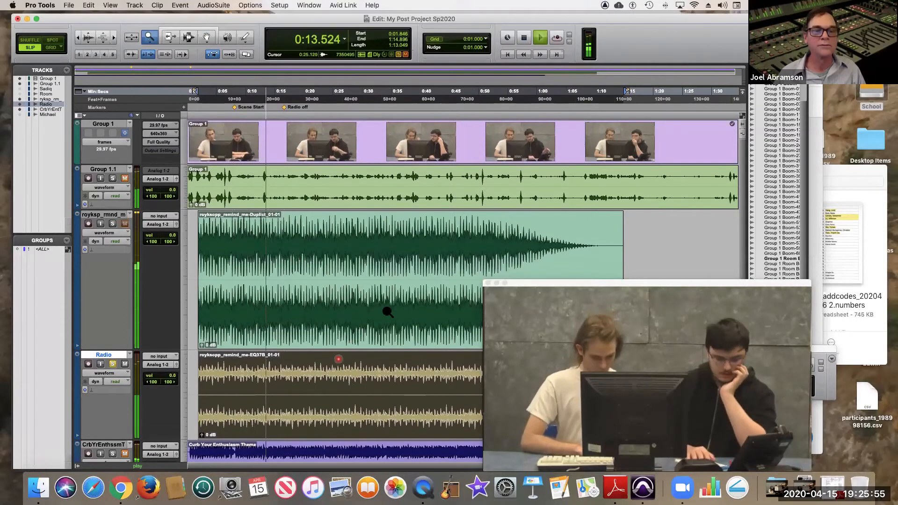
pyautogui.moveTo(376, 292); pyautogui.dragTo(220, 271)
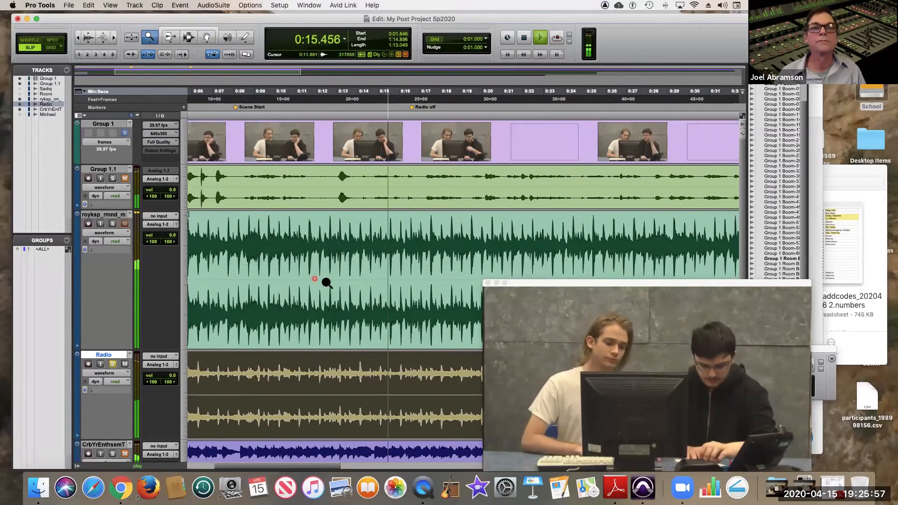
pyautogui.press('space')
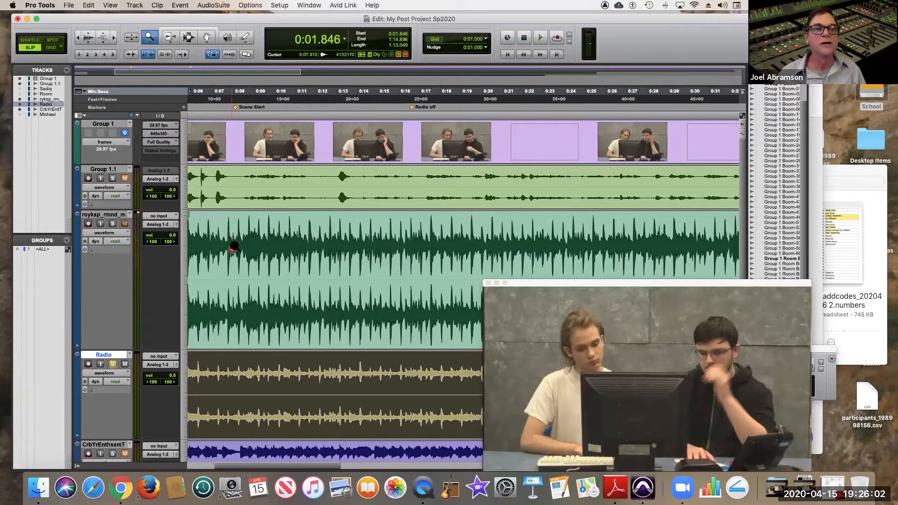
# Delete the royksopp music clip from the Scene Start marker at 0:08.071 through to the clip's end.
pyautogui.click(192, 41)
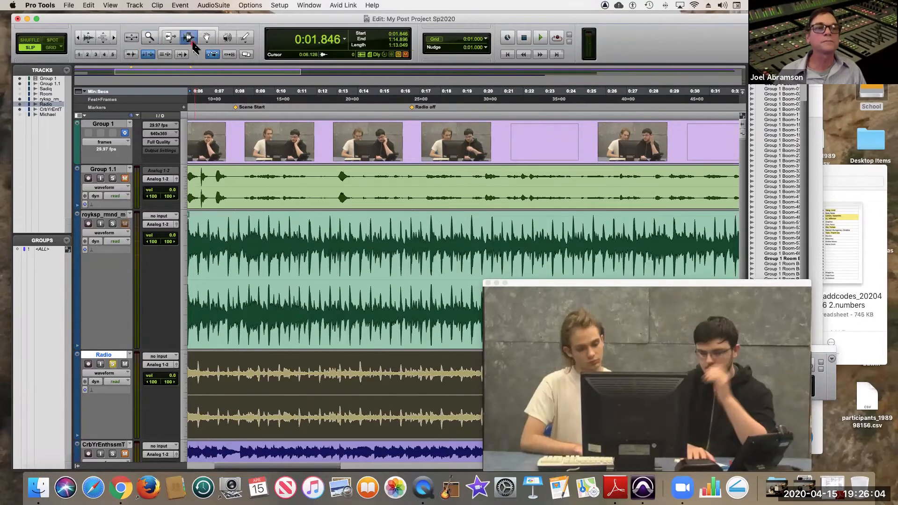
pyautogui.click(235, 240)
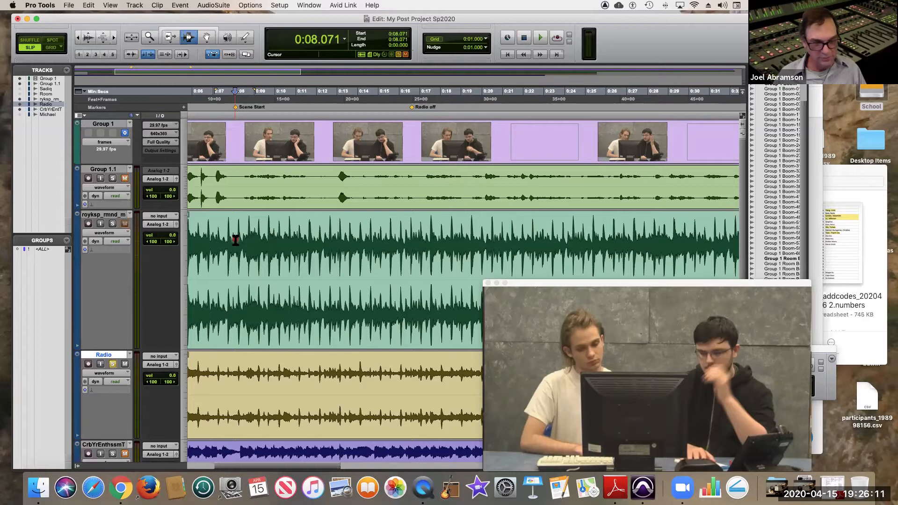
pyautogui.hotkey('alt', 'shift', 'Return')
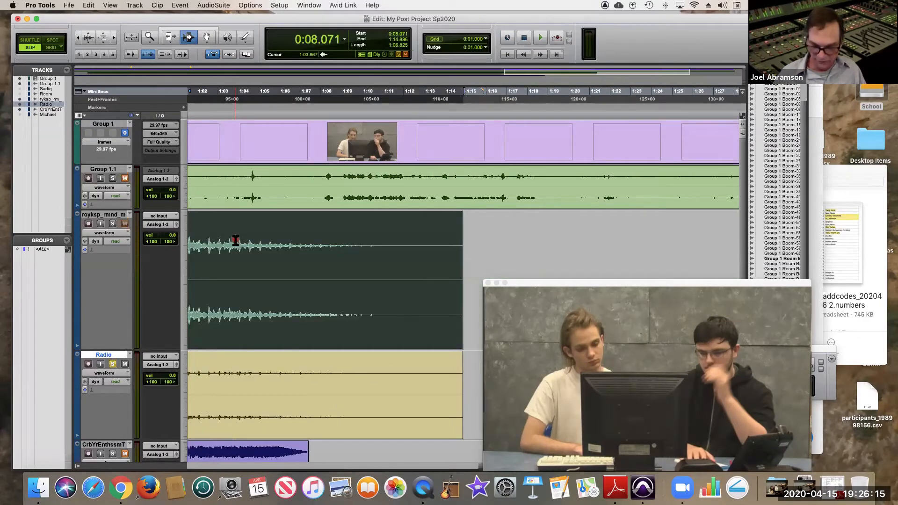
pyautogui.press('Delete')
pyautogui.click(522, 206)
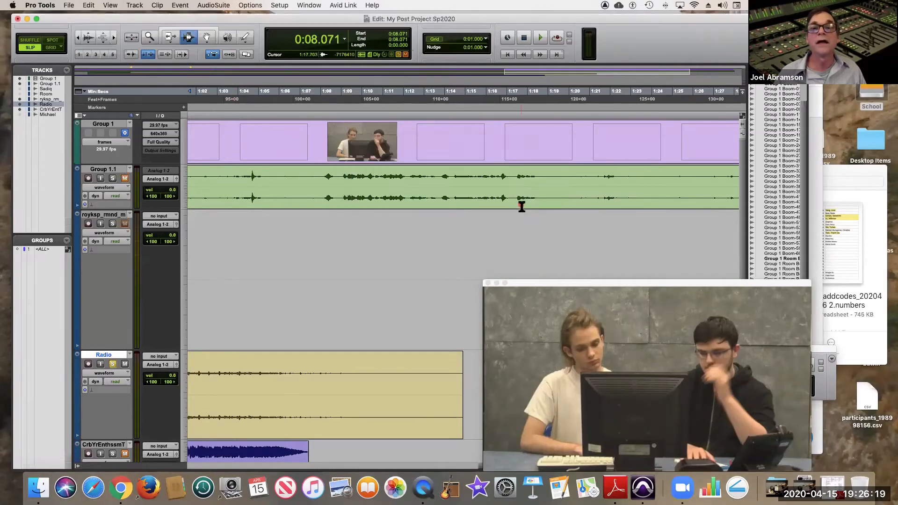
# Delete the part of the Radio track's clip before 0:08.003, just ahead of the Scene Start marker.
pyautogui.press('Return')
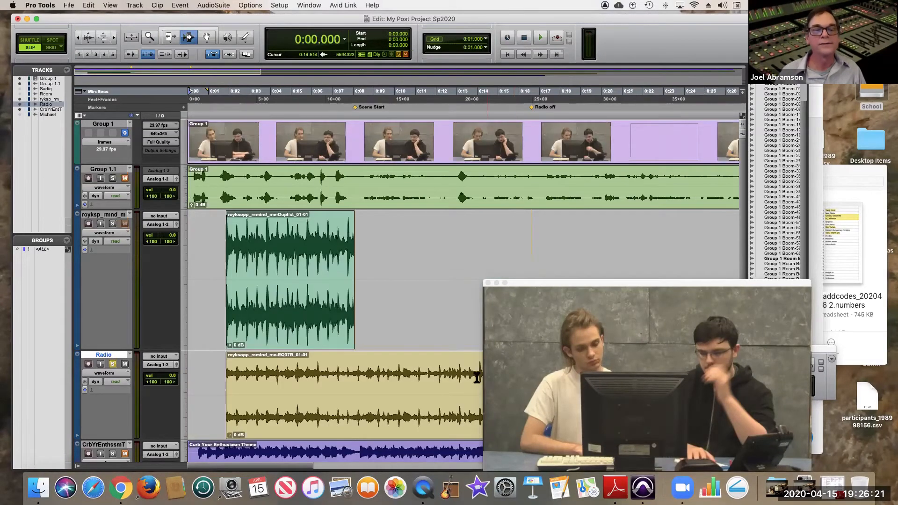
pyautogui.click(354, 357)
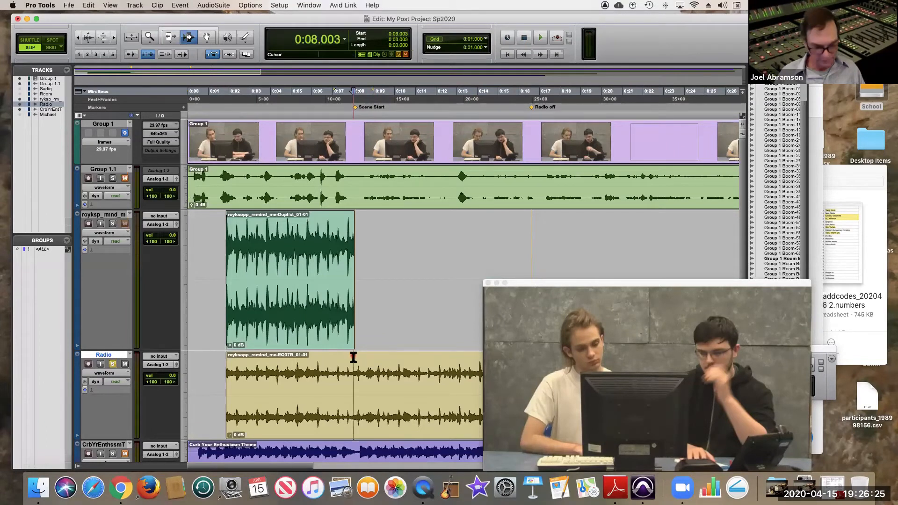
pyautogui.hotkey('alt', 'shift', 'Tab')
pyautogui.press('Delete')
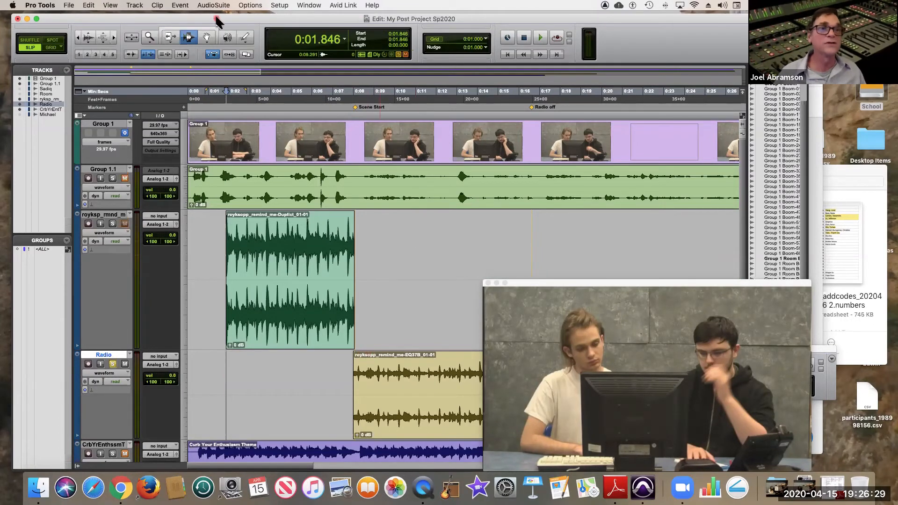
# Move the video window clear of the transition between the two music clips at the Scene Start marker.
pyautogui.click(522, 204)
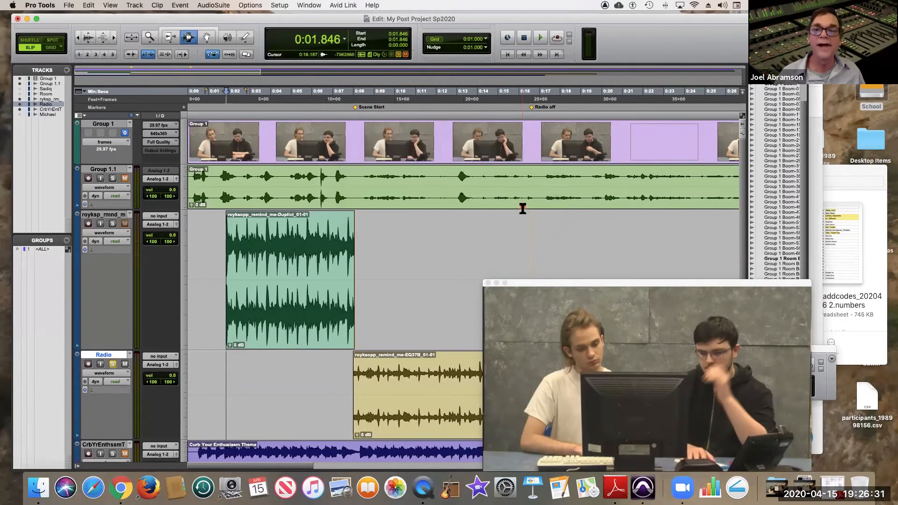
pyautogui.click(187, 29)
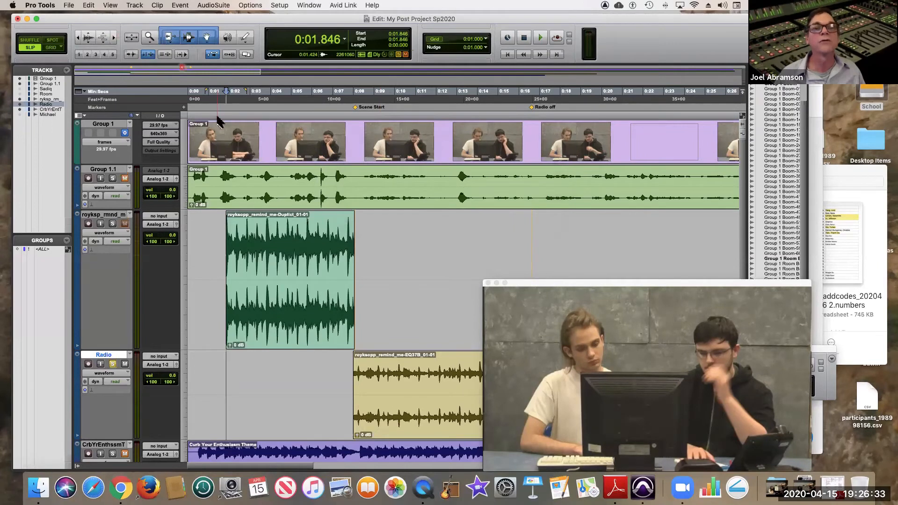
pyautogui.click(399, 281)
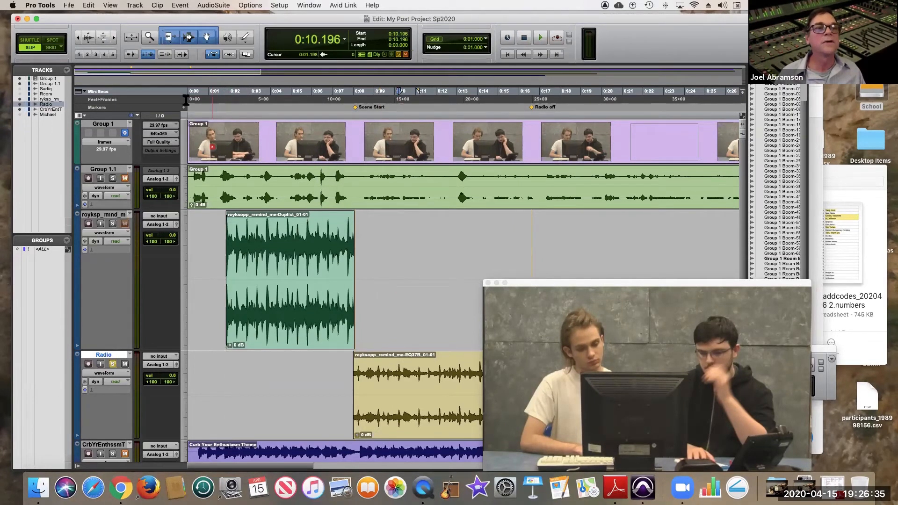
pyautogui.click(149, 37)
pyautogui.moveTo(378, 247); pyautogui.dragTo(316, 238)
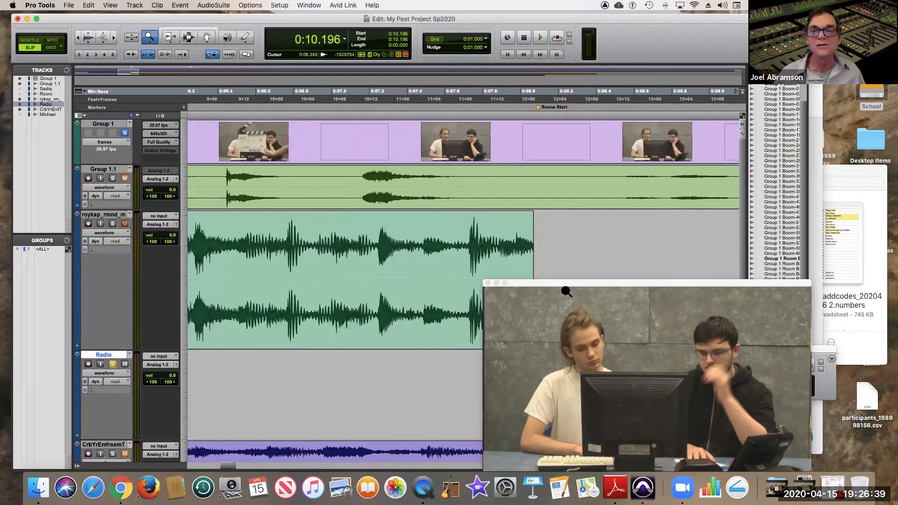
pyautogui.press('super+1')
pyautogui.moveTo(537, 284); pyautogui.dragTo(117, 7)
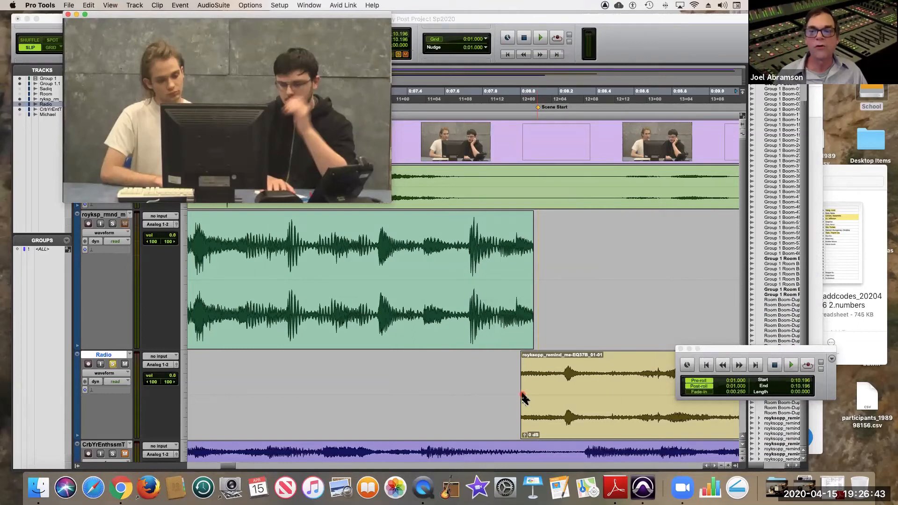
pyautogui.moveTo(176, 17); pyautogui.dragTo(146, 77)
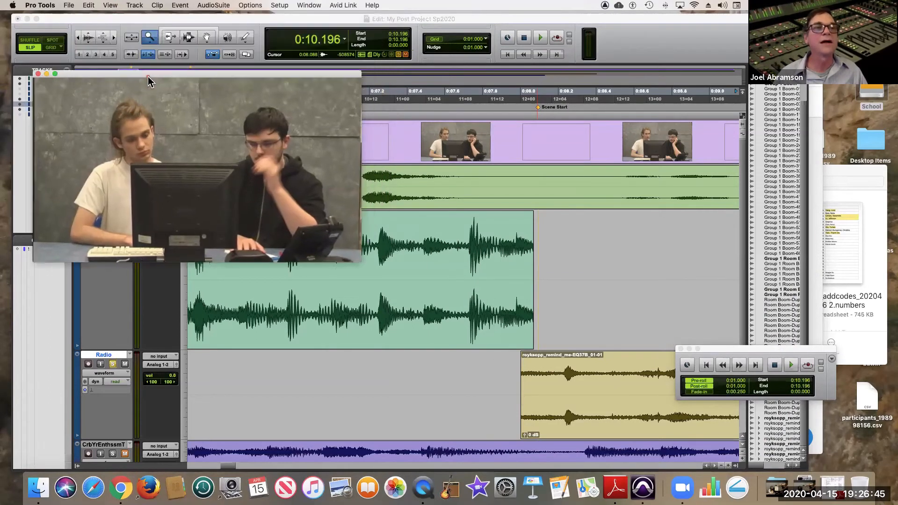
# Extend the royksopp clip's end to about 0:08.3 and the Radio clip's start back to 0:07.858, and activate the Smart Tool.
pyautogui.moveTo(517, 308); pyautogui.dragTo(574, 311)
pyautogui.moveTo(542, 376); pyautogui.dragTo(489, 372)
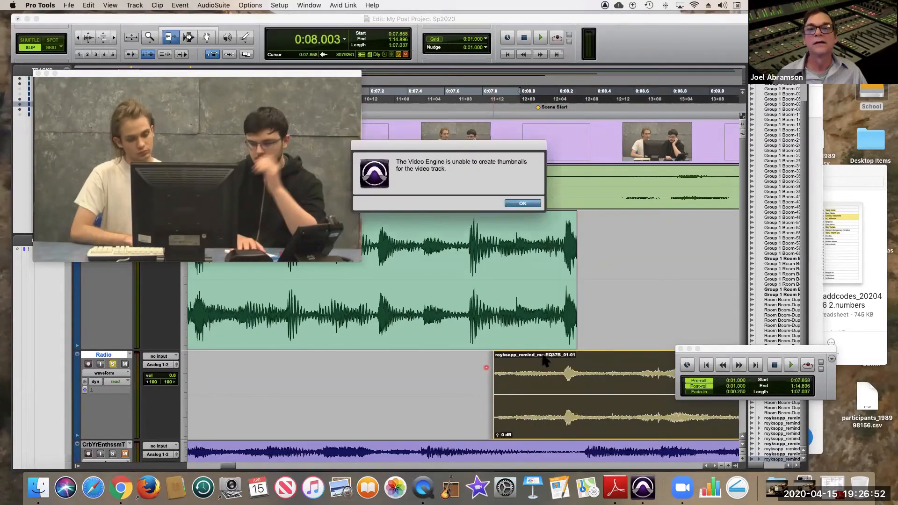
pyautogui.click(531, 205)
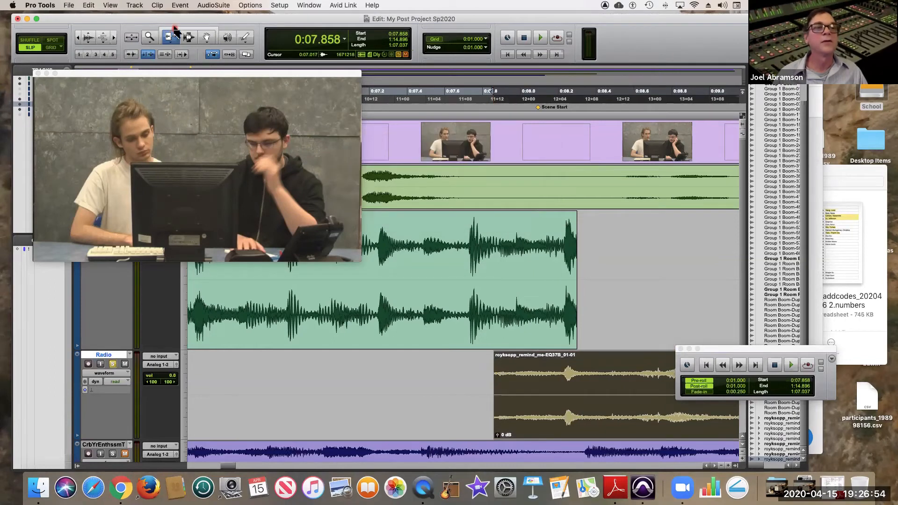
pyautogui.click(173, 28)
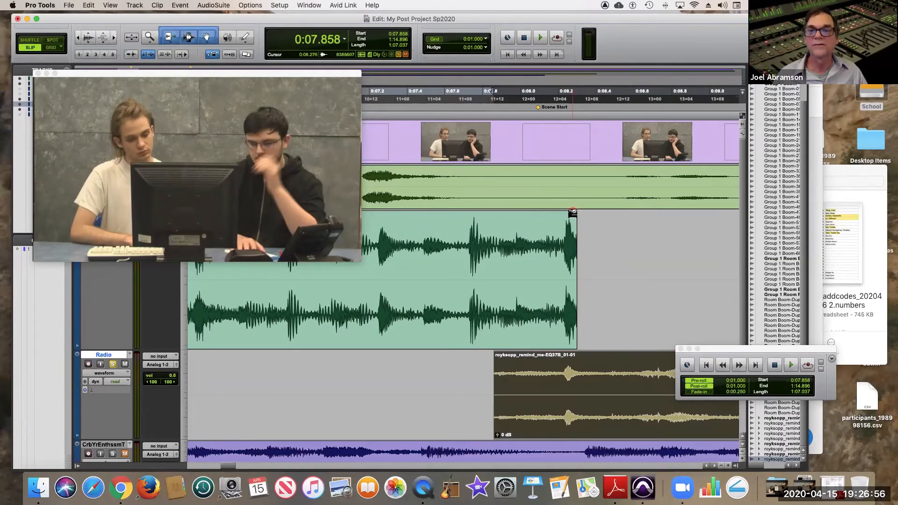
pyautogui.press('super+a')
pyautogui.moveTo(530, 220); pyautogui.dragTo(531, 219)
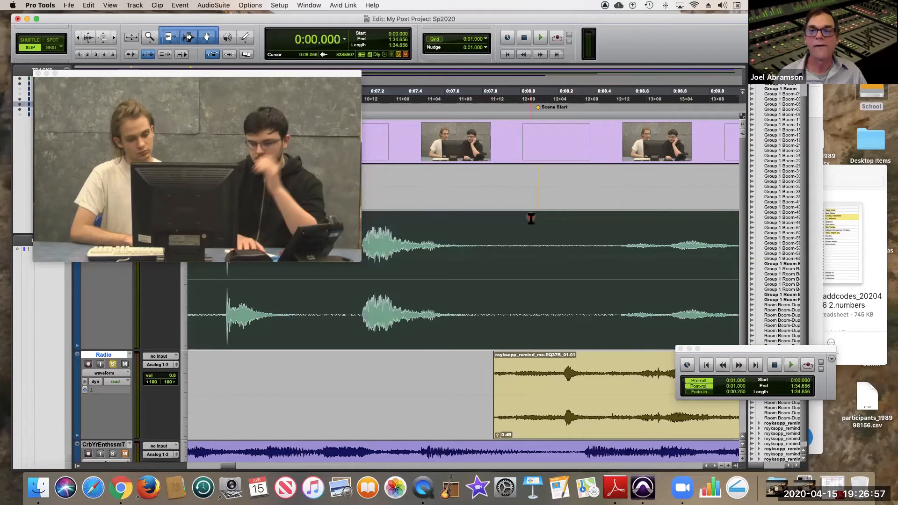
pyautogui.press('super+z')
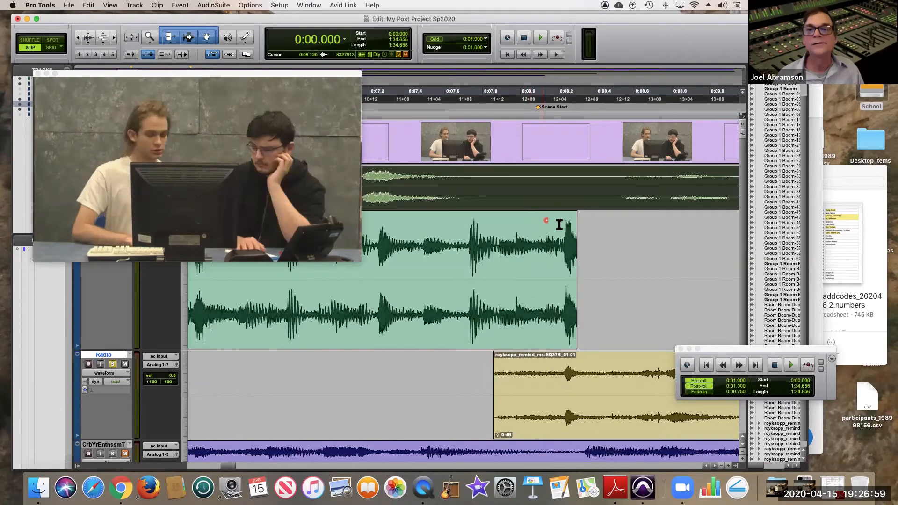
# Add a fade-out to the royksopp clip from 0:07.811 to 0:08.301 and a fade-in of about 0.4 s to the Radio clip's start.
pyautogui.moveTo(577, 215); pyautogui.dragTo(483, 225)
pyautogui.click(555, 305)
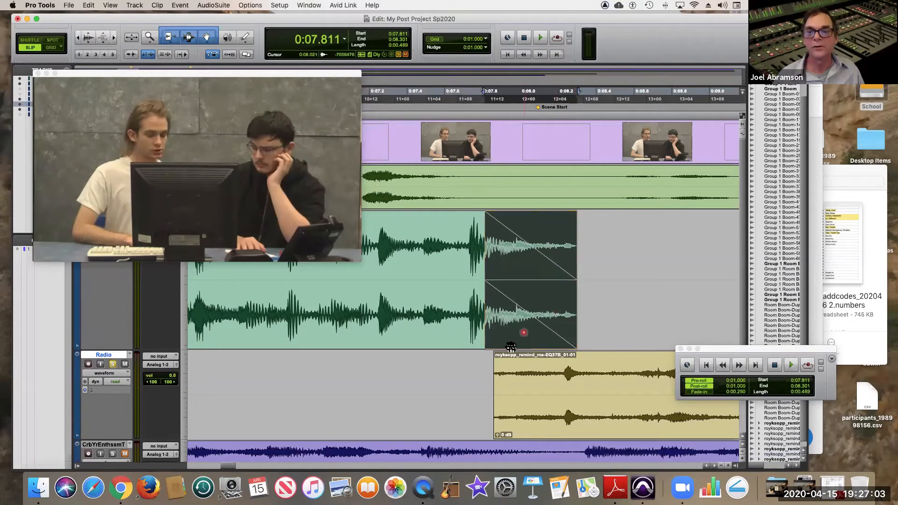
pyautogui.moveTo(495, 356); pyautogui.dragTo(572, 367)
pyautogui.press('Return')
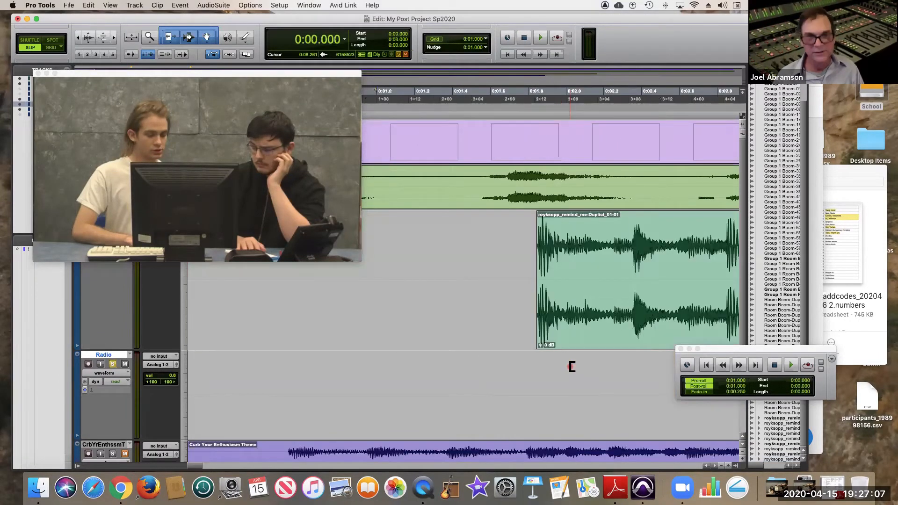
pyautogui.click(415, 131)
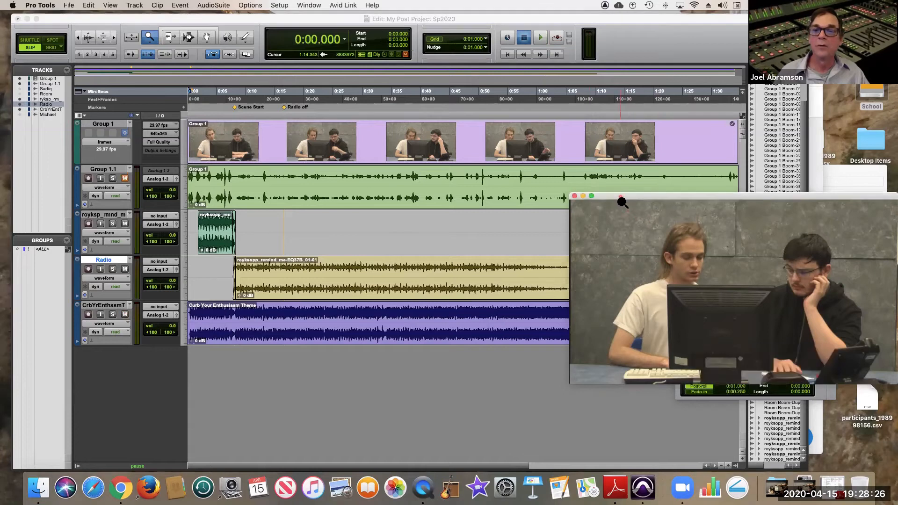
# Move the video window clear of the tracks and, after a short playback from the start, mute the Curb Your Enthusiasm Theme track.
pyautogui.moveTo(622, 199); pyautogui.dragTo(625, 422)
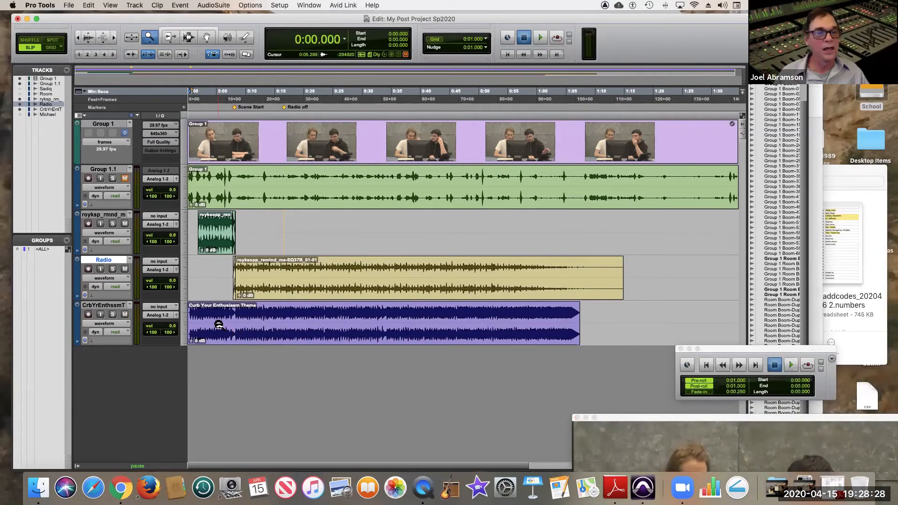
pyautogui.press('space')
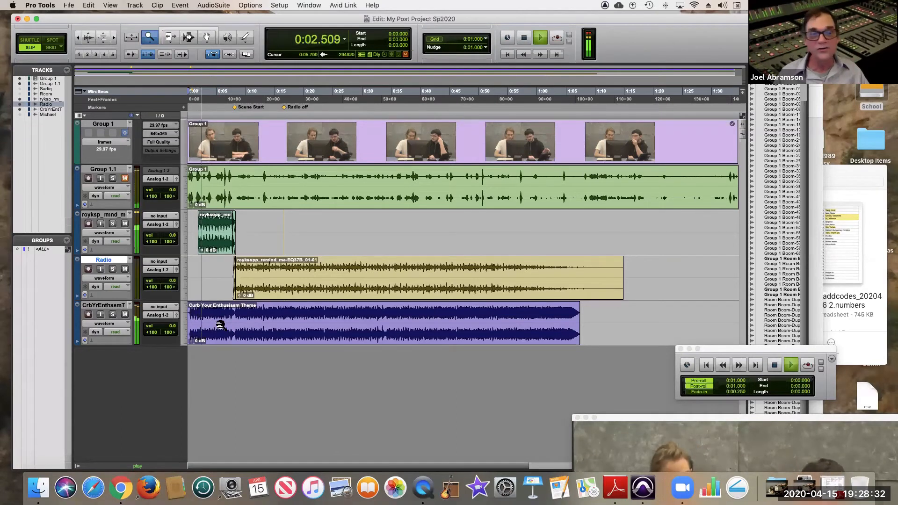
pyautogui.press('space')
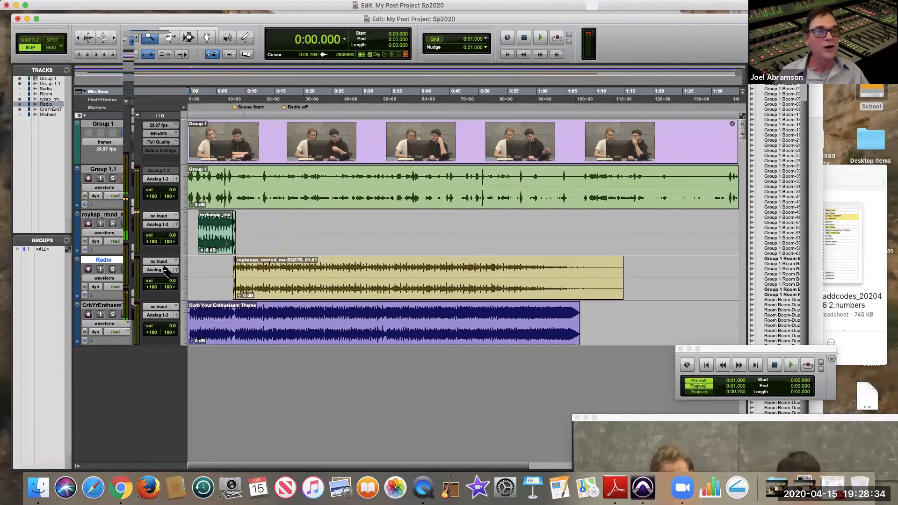
pyautogui.click(126, 314)
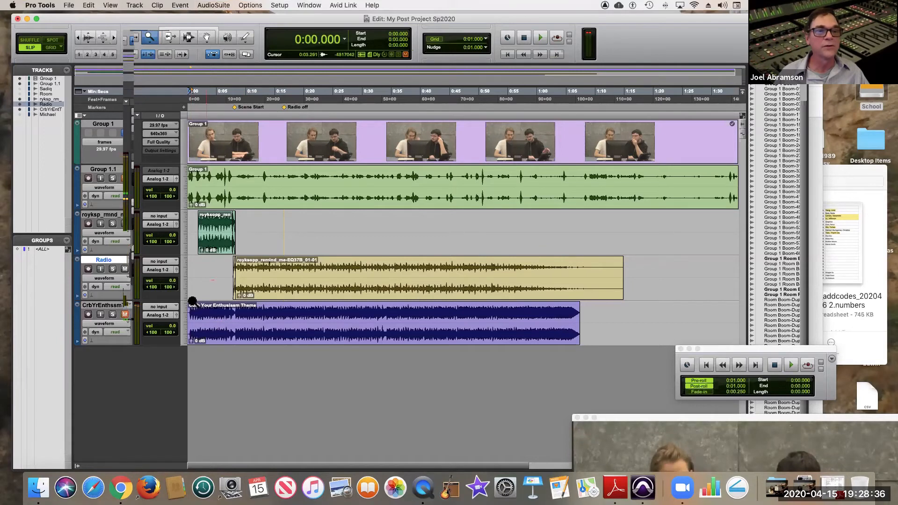
# During playback from the start, bring the video window back into view and trim the Radio clip's end to 0:16.779 at the Radio off marker.
pyautogui.press('space')
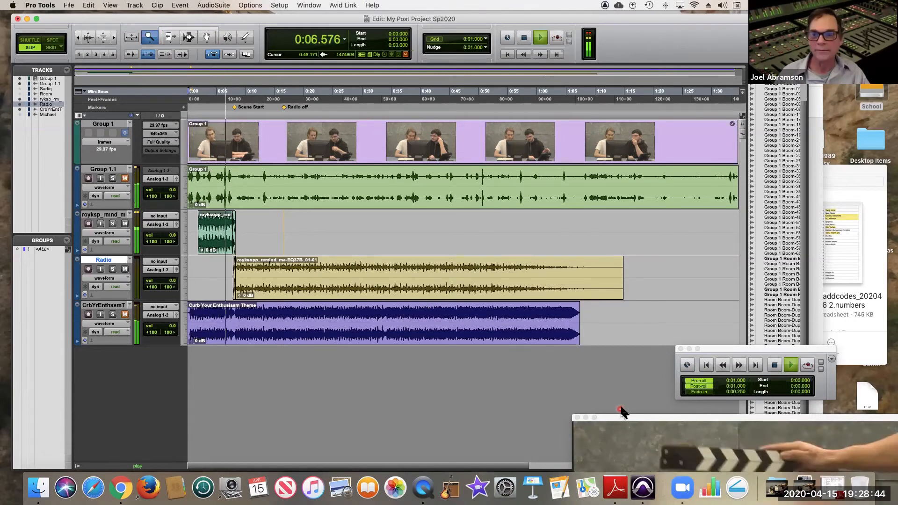
pyautogui.moveTo(633, 419); pyautogui.dragTo(576, 184)
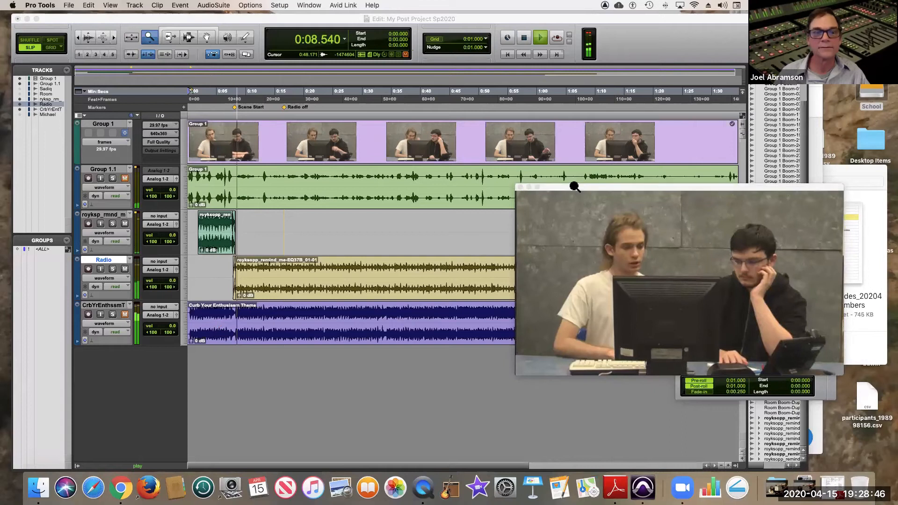
pyautogui.click(168, 35)
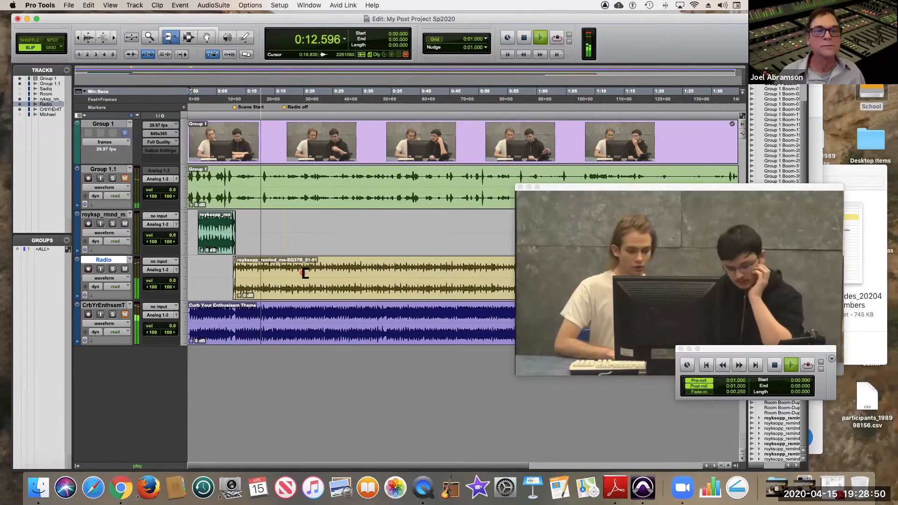
pyautogui.moveTo(300, 273); pyautogui.dragTo(282, 271)
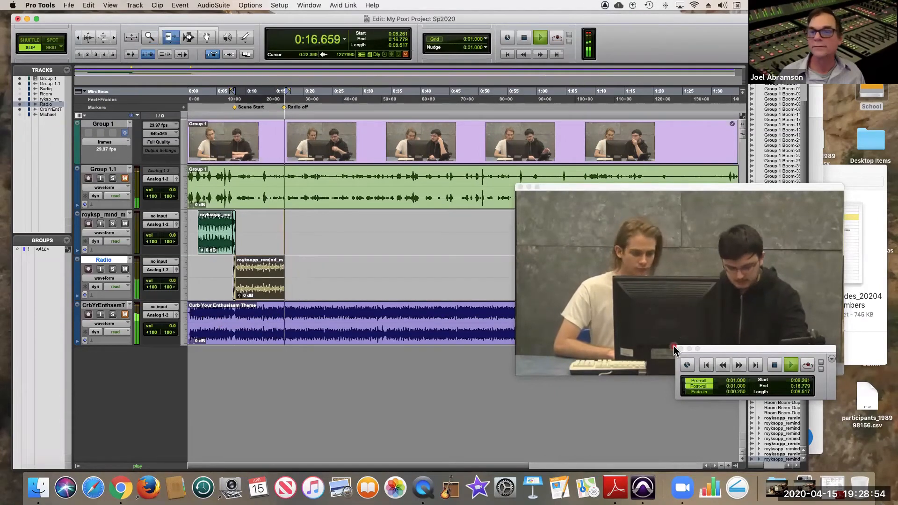
pyautogui.press('space')
# Reposition the video window and audition the music from 0:04.736 through the Scene Start transition to the Radio off marker.
pyautogui.moveTo(621, 186); pyautogui.dragTo(485, 148)
pyautogui.click(275, 229)
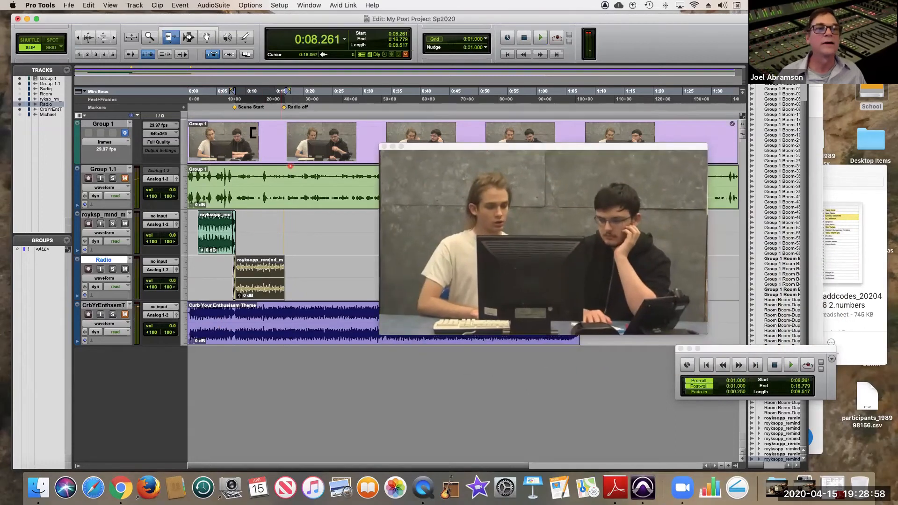
pyautogui.click(215, 243)
pyautogui.press('space')
pyautogui.click(396, 364)
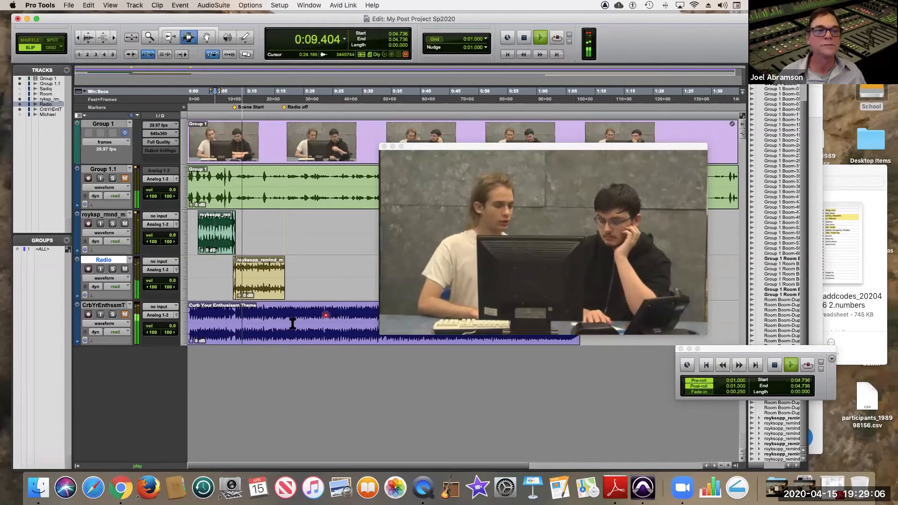
pyautogui.press('space')
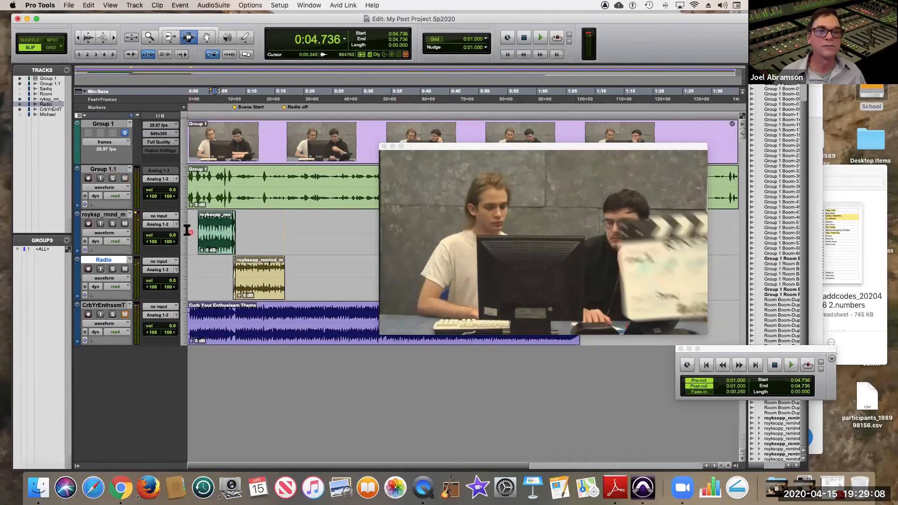
pyautogui.press('space')
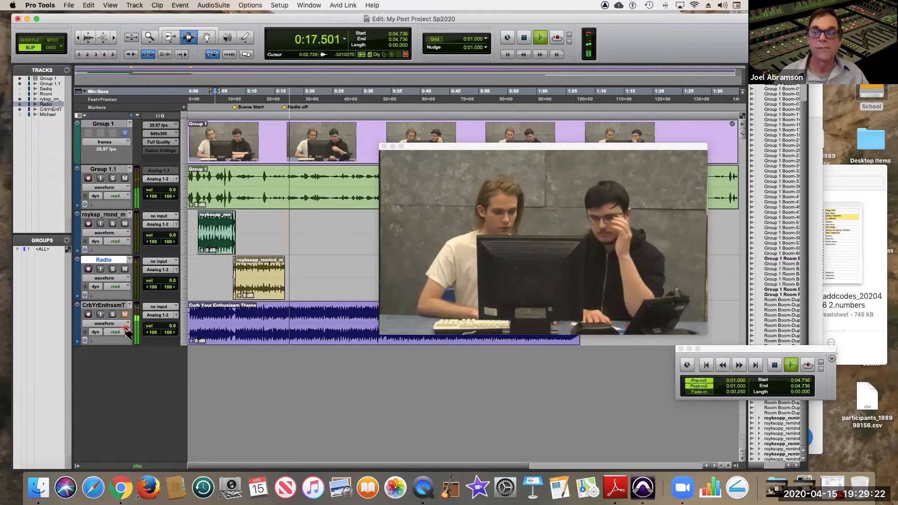
pyautogui.press('space')
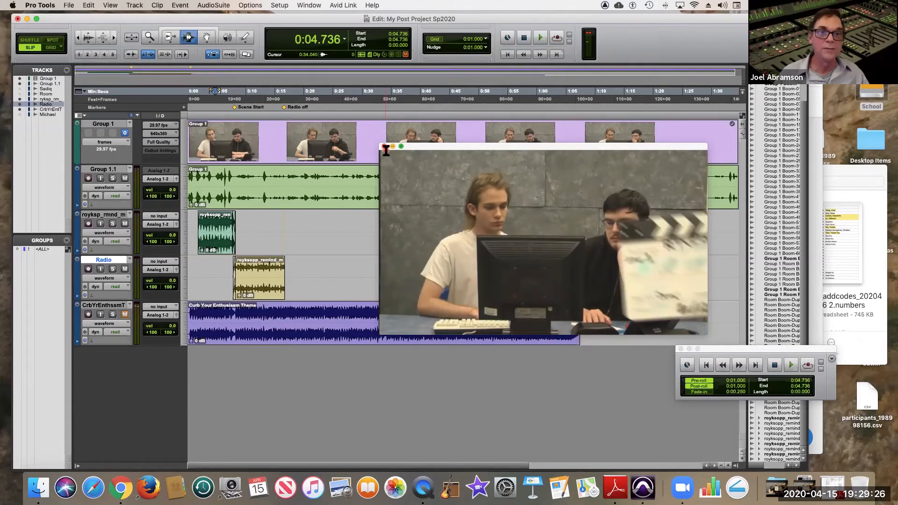
# Close the video window and audition the early part of the Curb Your Enthusiasm Theme from 0:05.057 and around 0:03.679.
pyautogui.click(385, 147)
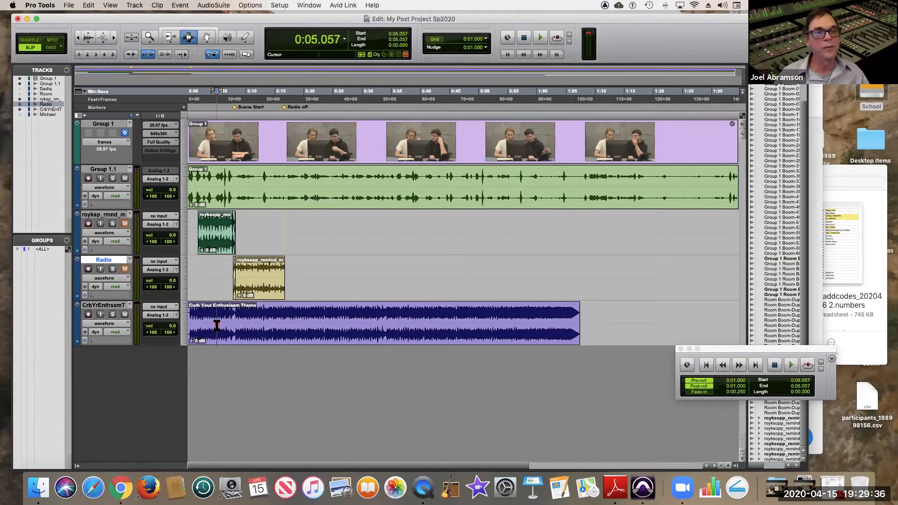
pyautogui.press('space')
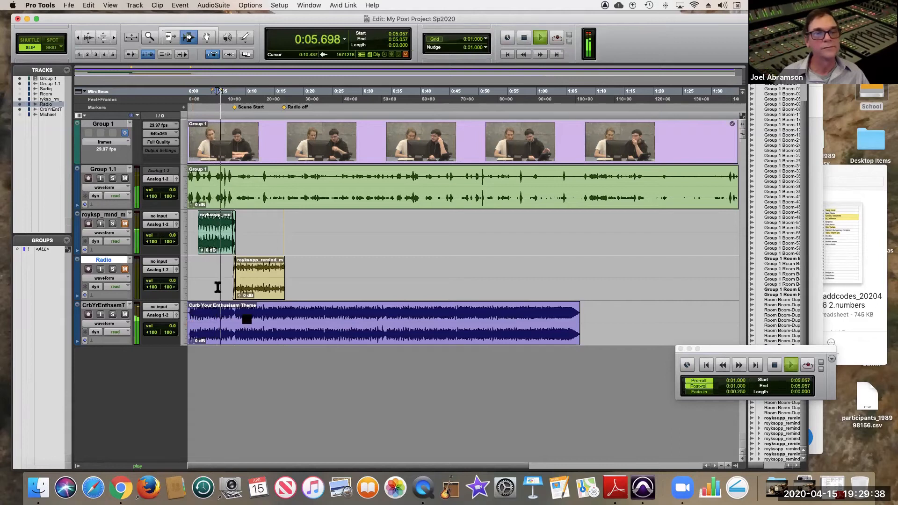
pyautogui.click(150, 37)
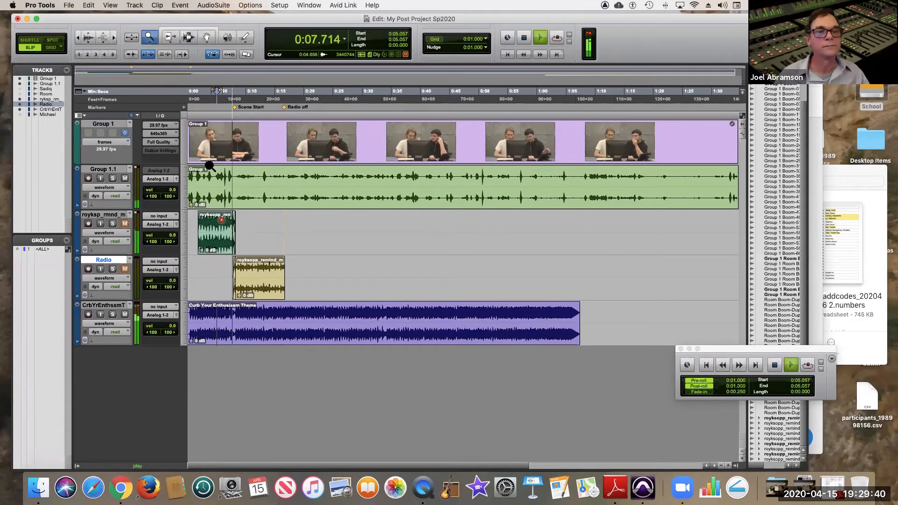
pyautogui.press('space')
pyautogui.click(223, 310)
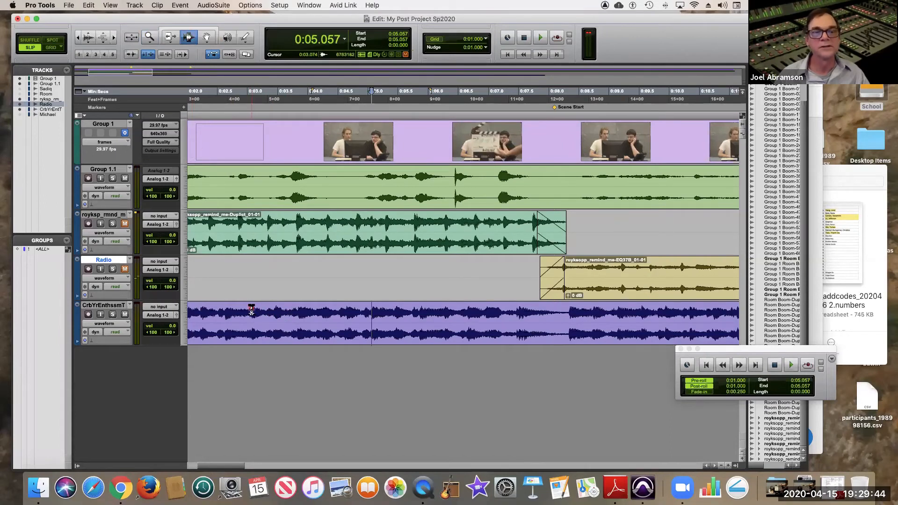
pyautogui.press('space')
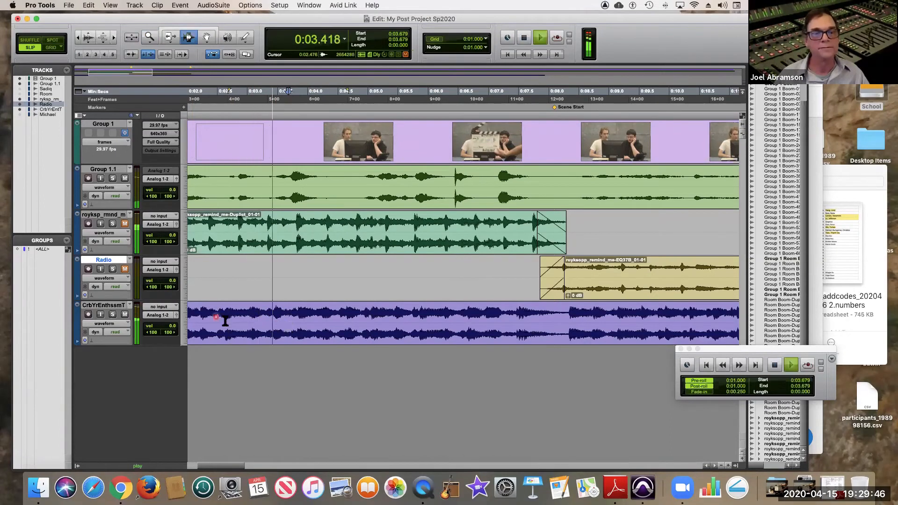
pyautogui.press('space')
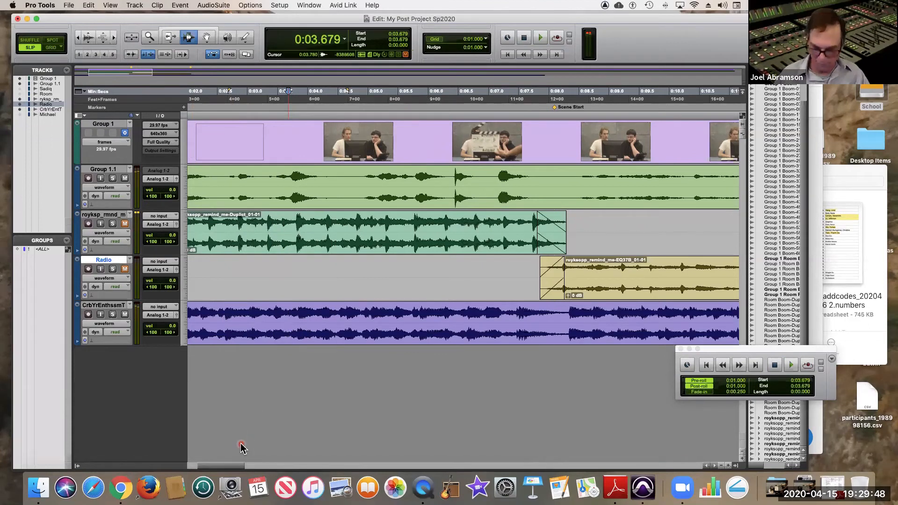
# Trim the Curb Your Enthusiasm Theme clip to the section from 0:00.527 to 0:08.329.
pyautogui.press('Return')
pyautogui.press('space')
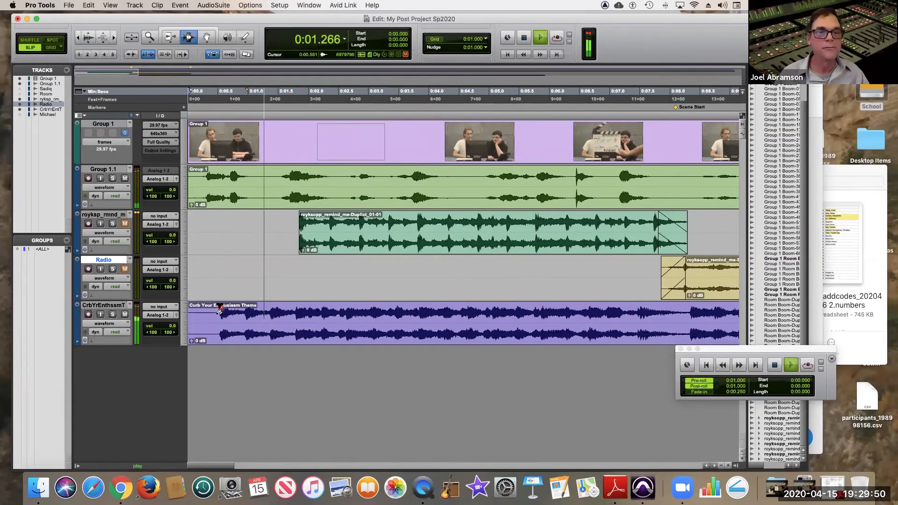
pyautogui.moveTo(220, 311); pyautogui.dragTo(690, 327)
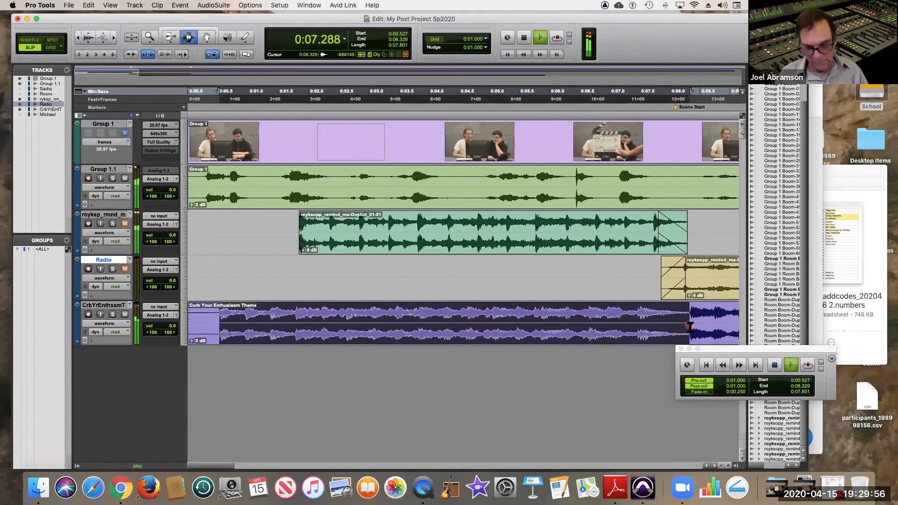
pyautogui.press('space')
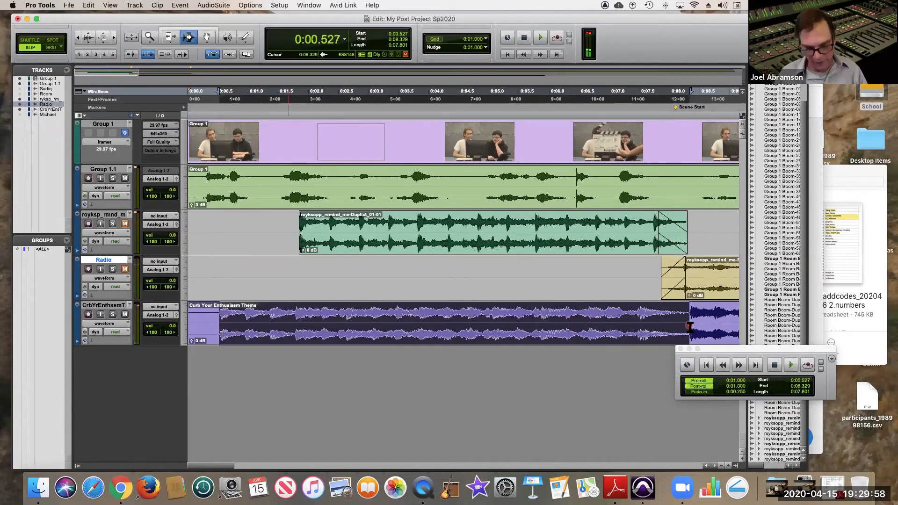
pyautogui.press('super+t')
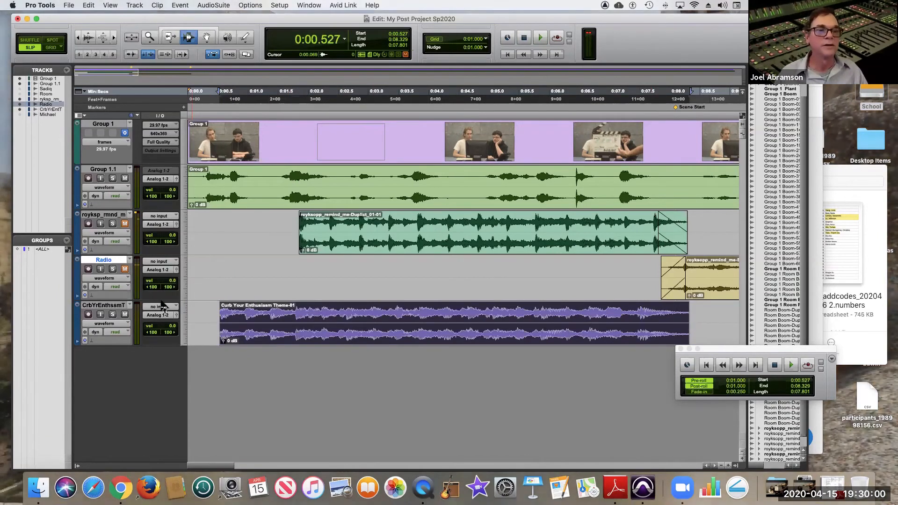
# Enlarge the Curb Your Enthusiasm Theme track's height and move its trimmed clip to start at 1:20.893.
pyautogui.click(183, 320)
pyautogui.click(187, 341)
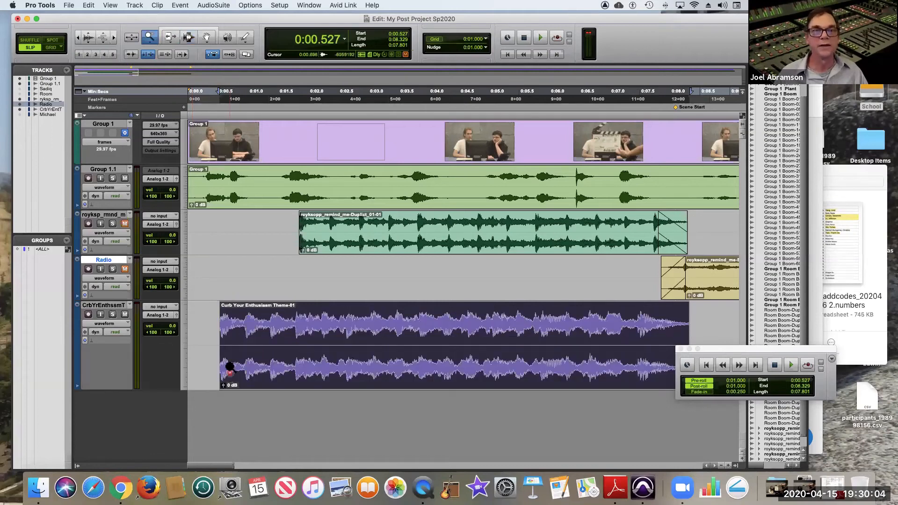
pyautogui.doubleClick(153, 38)
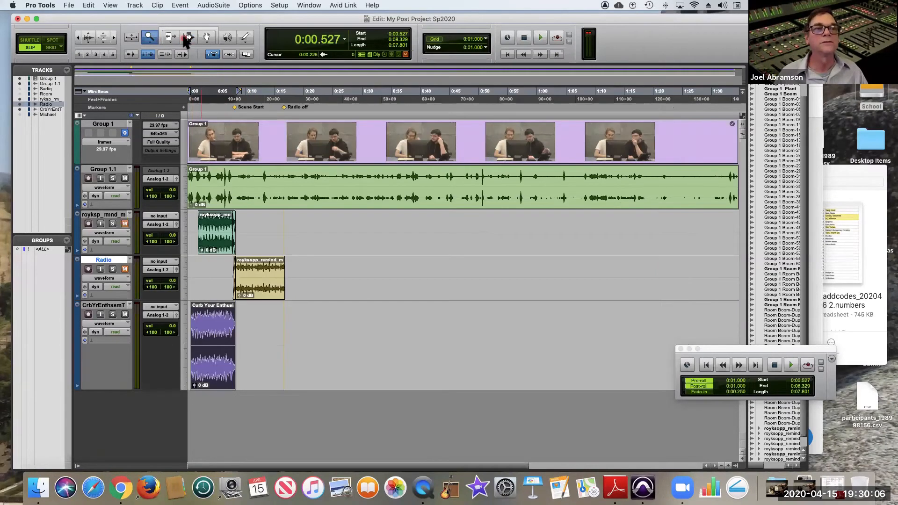
pyautogui.moveTo(209, 335); pyautogui.dragTo(663, 359)
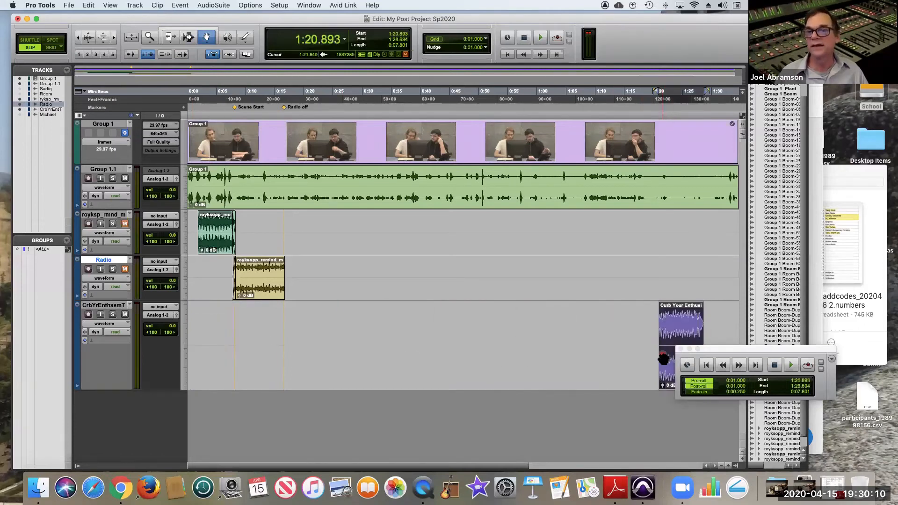
# Reinitialize the Video Engine and reopen the Video window, placing it over the middle of the tracks.
pyautogui.click(309, 5)
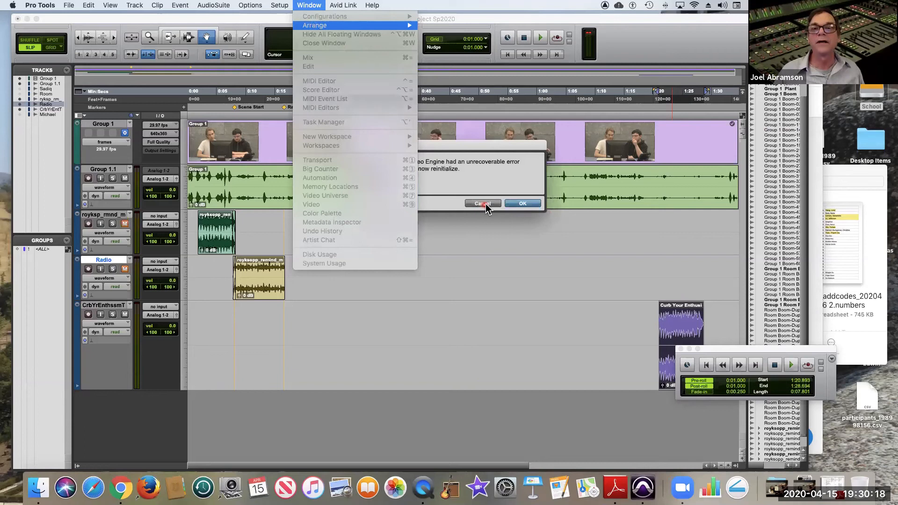
pyautogui.click(512, 204)
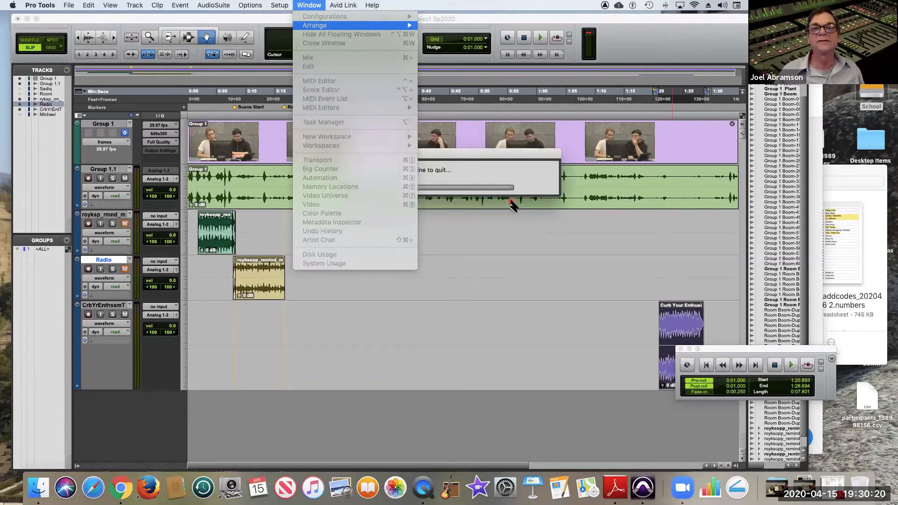
pyautogui.moveTo(457, 156); pyautogui.dragTo(487, 176)
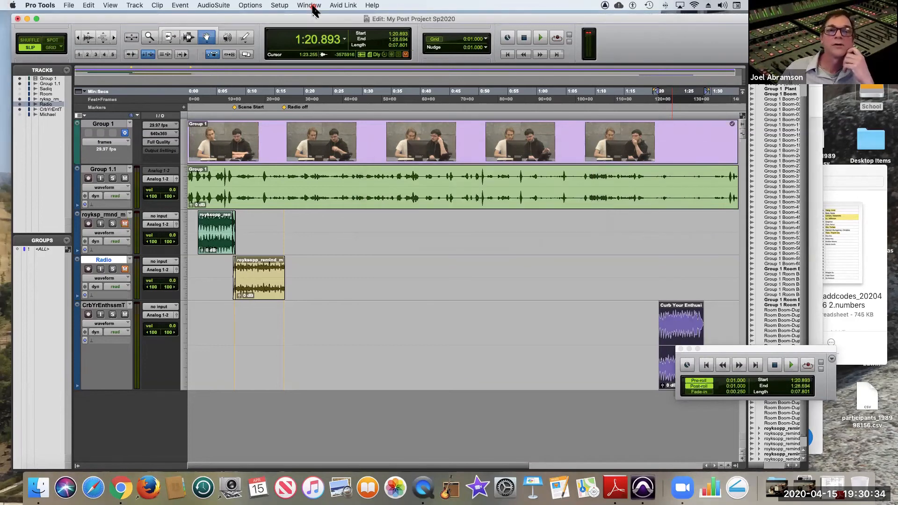
pyautogui.click(310, 6)
pyautogui.click(332, 58)
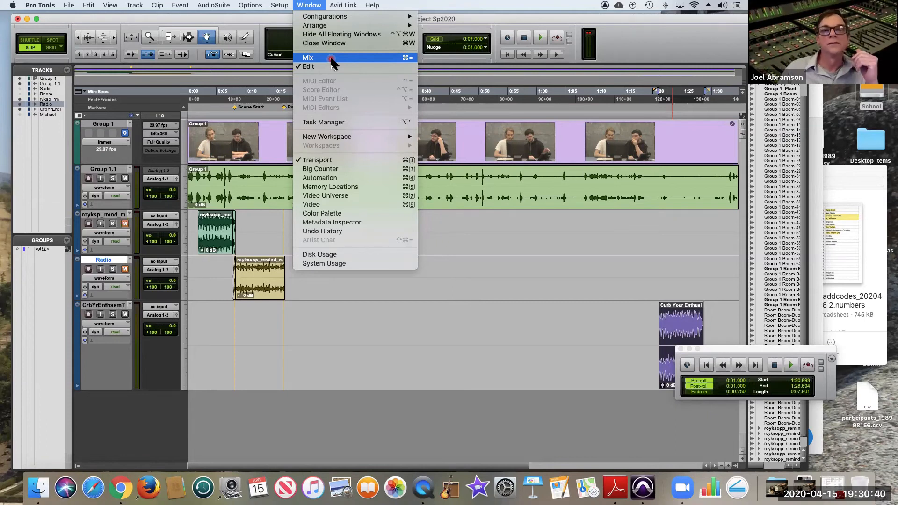
pyautogui.click(351, 206)
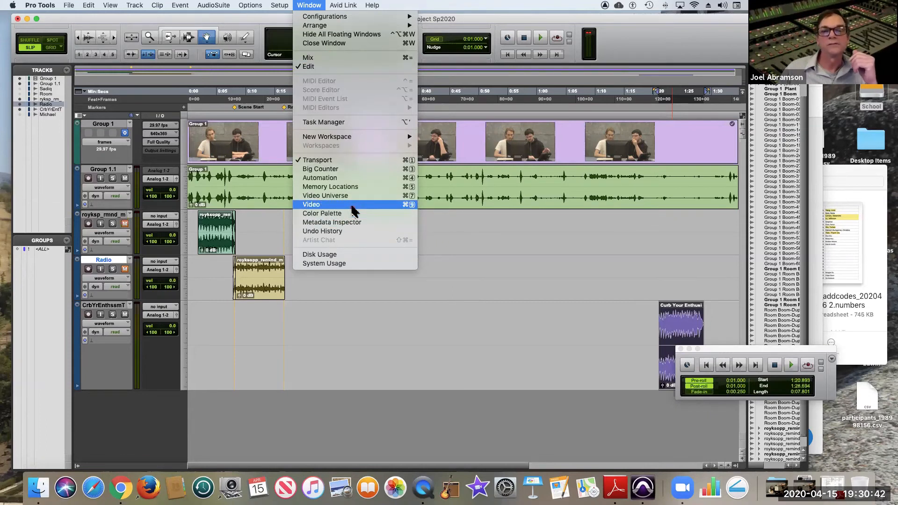
pyautogui.moveTo(462, 149); pyautogui.dragTo(365, 198)
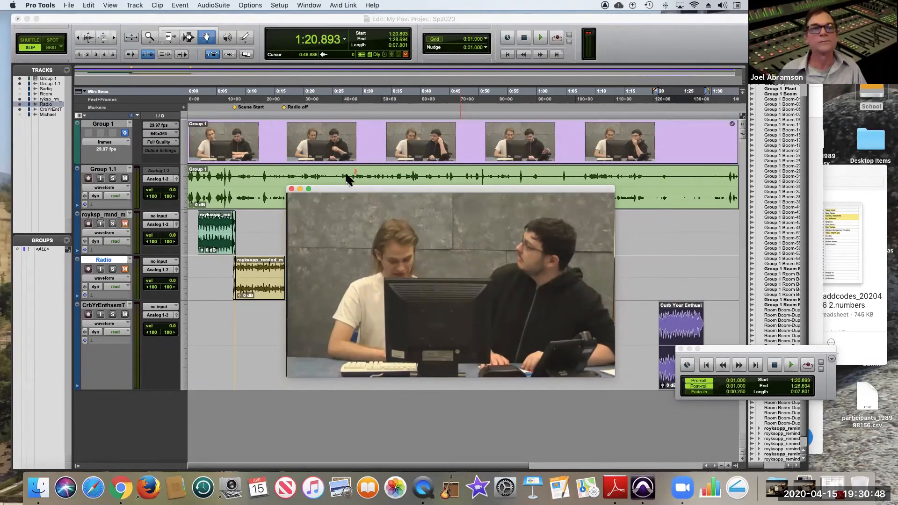
# Play from 1:19.401 to check the theme clip's entrance against the picture.
pyautogui.click(189, 39)
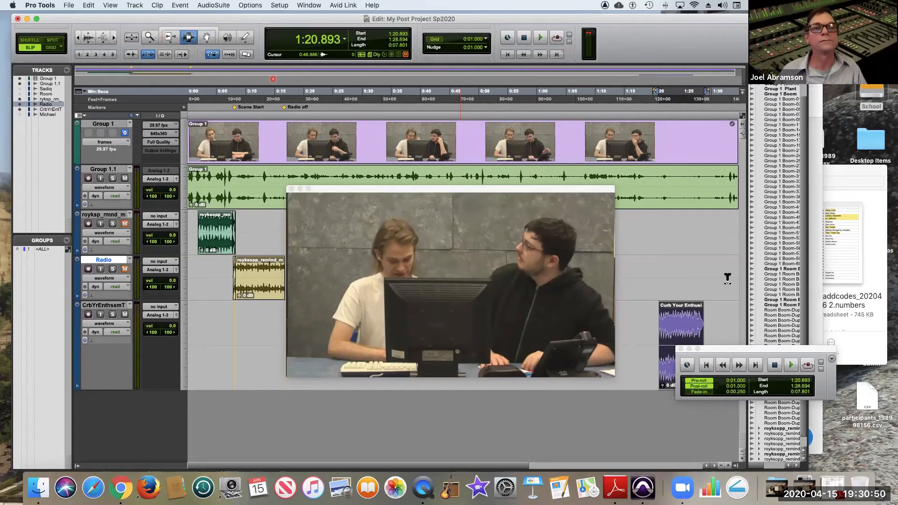
pyautogui.click(650, 251)
pyautogui.press('space')
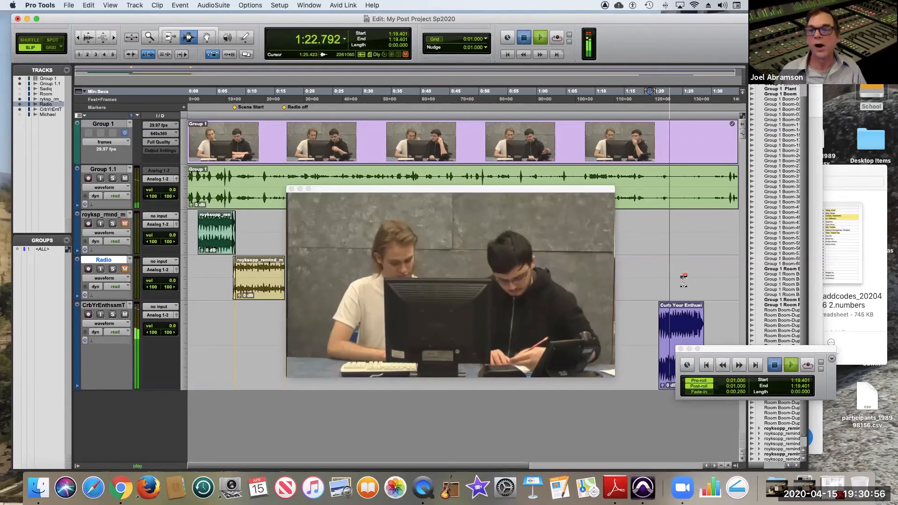
pyautogui.press('space')
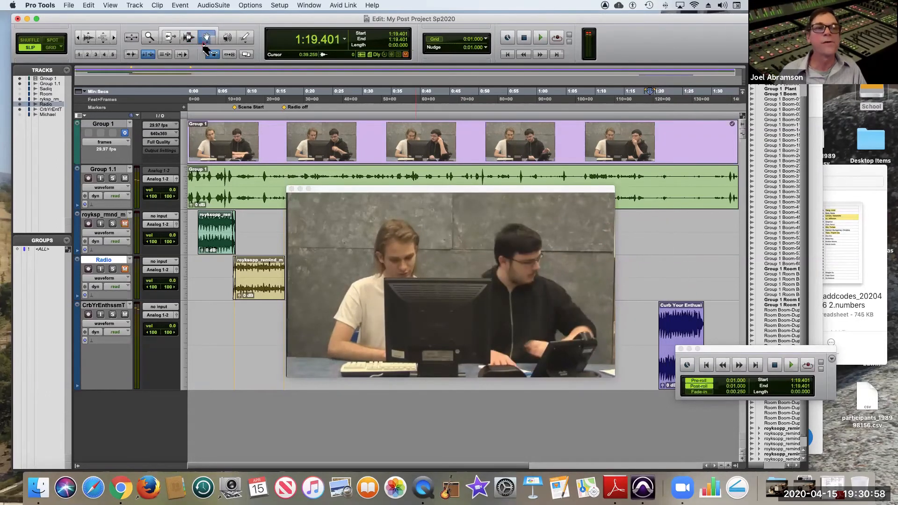
# Move the theme clip to start at 1:32.614, play through the scene's end, and move the Transport window clear of the tracks.
pyautogui.moveTo(673, 325); pyautogui.dragTo(700, 327)
pyautogui.press('space')
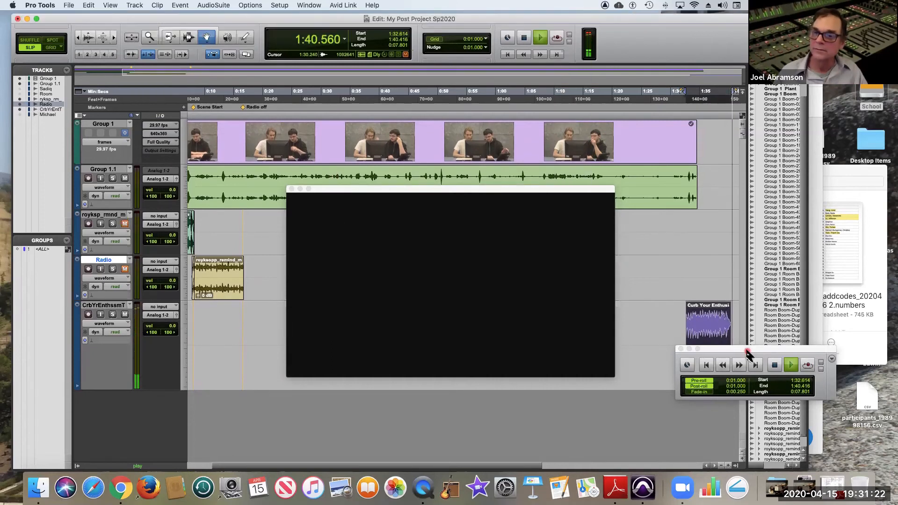
pyautogui.moveTo(747, 354); pyautogui.dragTo(709, 410)
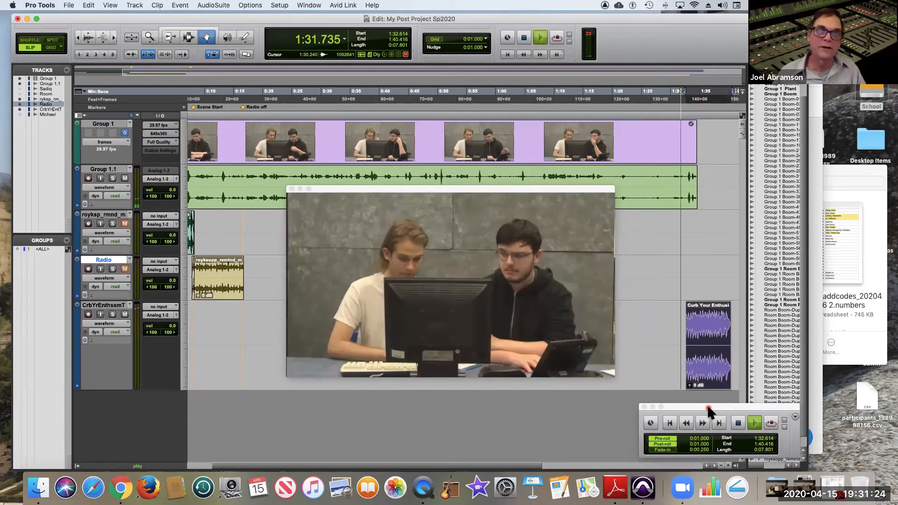
pyautogui.press('space')
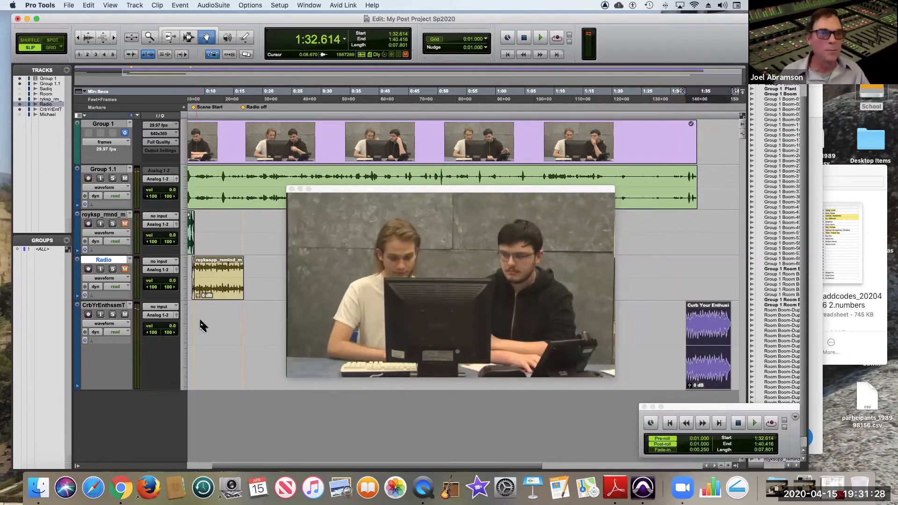
# Show the Inserts A-E column beside the tracks.
pyautogui.click(80, 115)
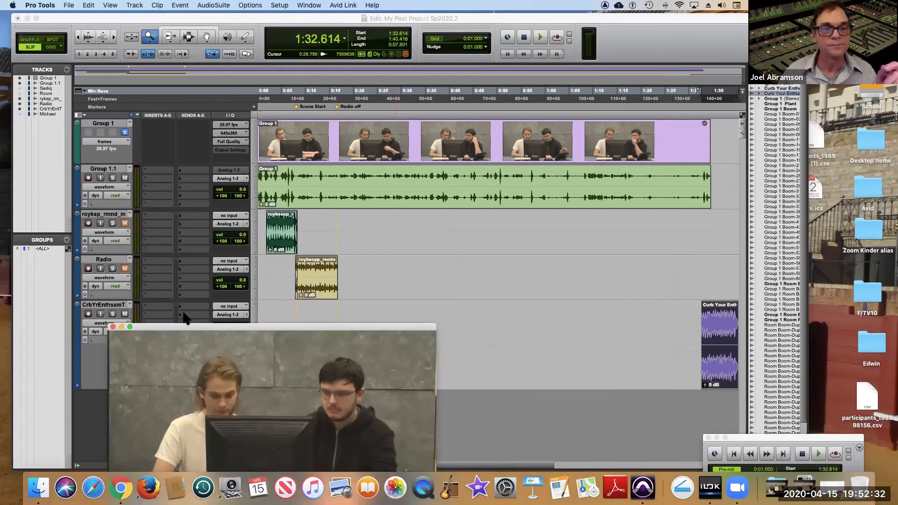
# Create one new stereo Aux Input track below the theme track.
pyautogui.moveTo(183, 311); pyautogui.dragTo(406, 265)
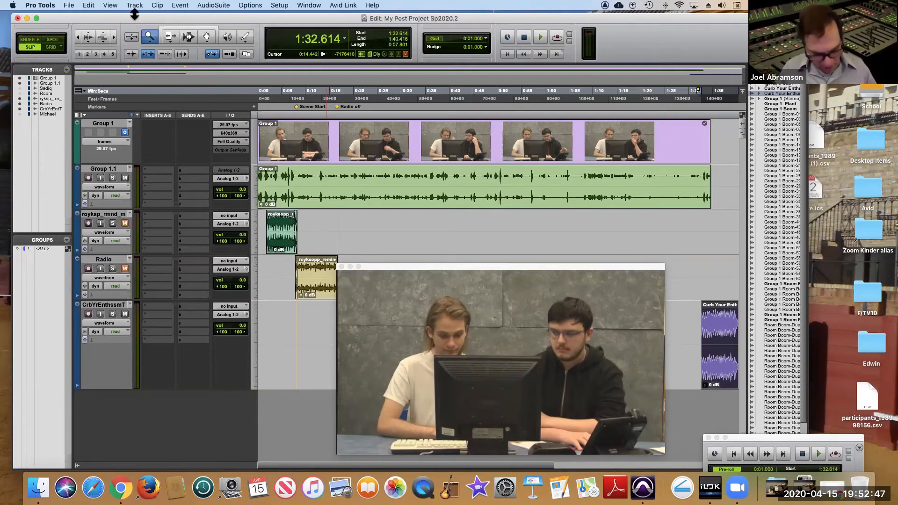
pyautogui.press('shift+super+n')
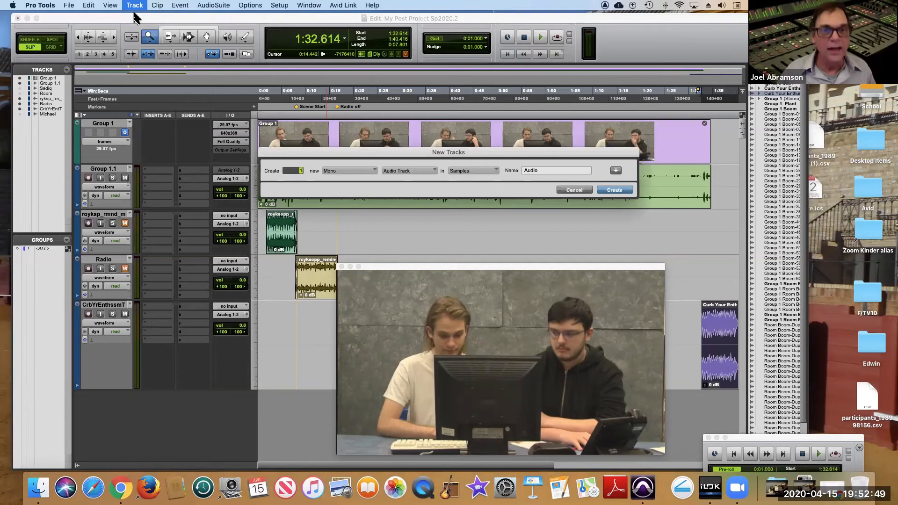
pyautogui.click(371, 171)
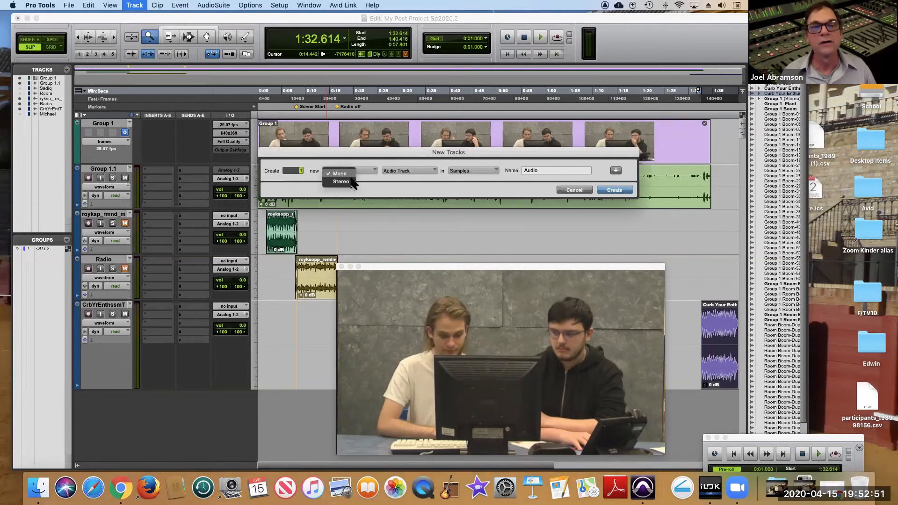
pyautogui.click(335, 179)
pyautogui.click(428, 174)
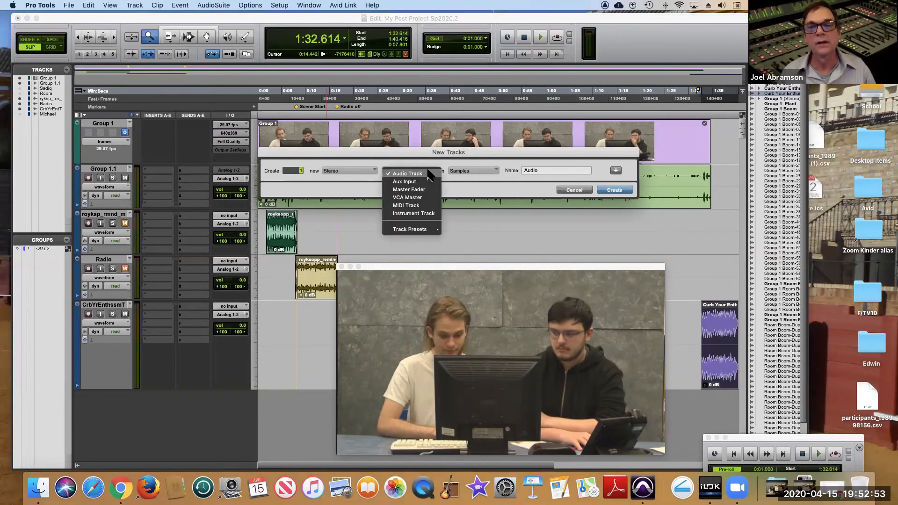
pyautogui.click(444, 181)
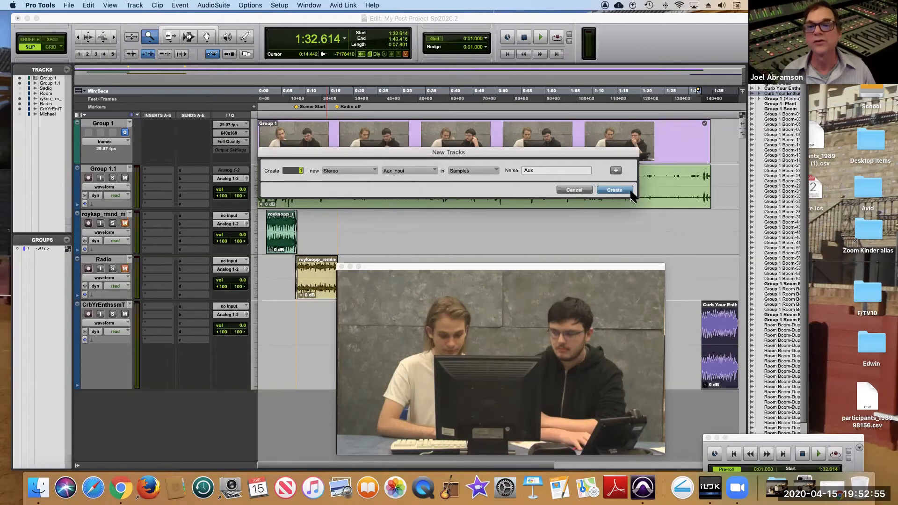
pyautogui.click(615, 190)
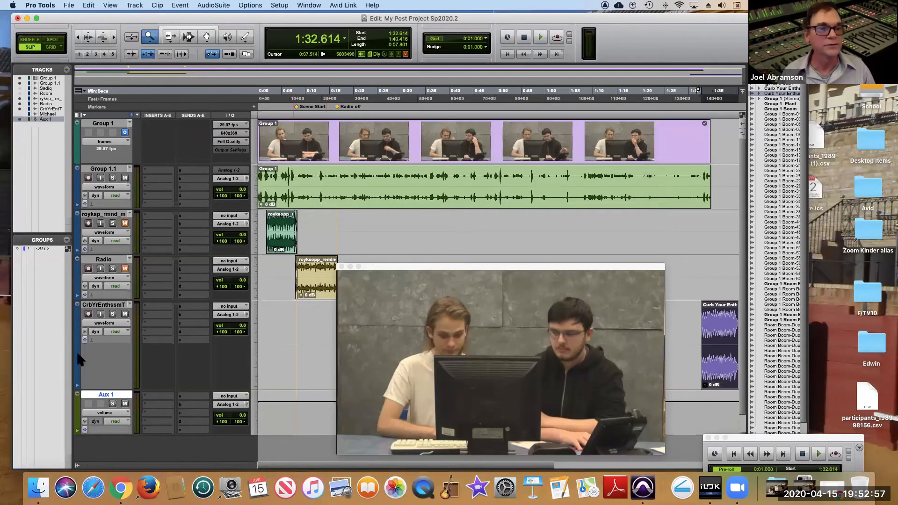
# Insert the multichannel D-Verb (stereo) reverb on the Aux 1 track and move its window clear of the track controls.
pyautogui.click(151, 397)
pyautogui.moveTo(220, 400)
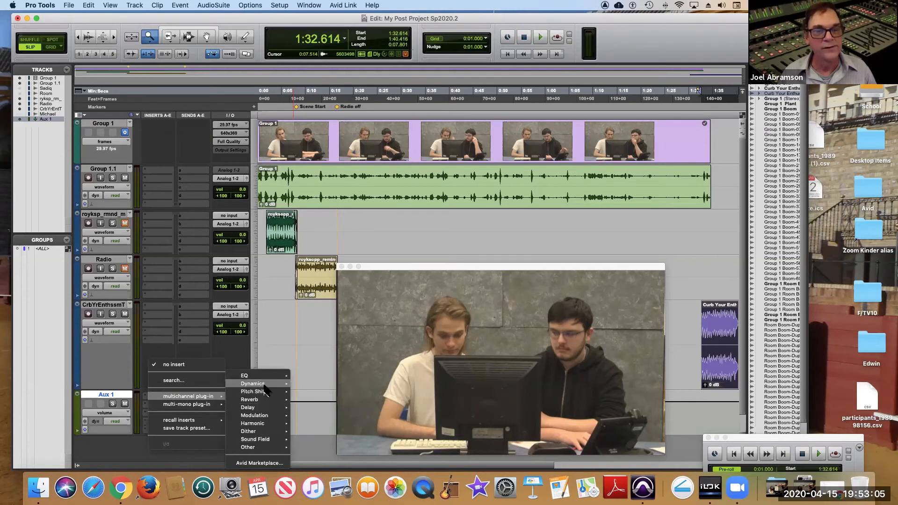
pyautogui.moveTo(266, 390)
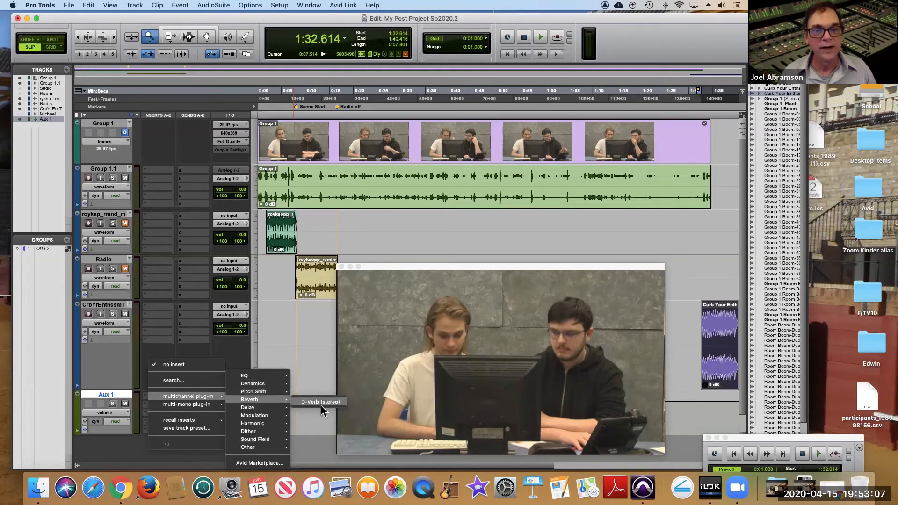
pyautogui.click(321, 403)
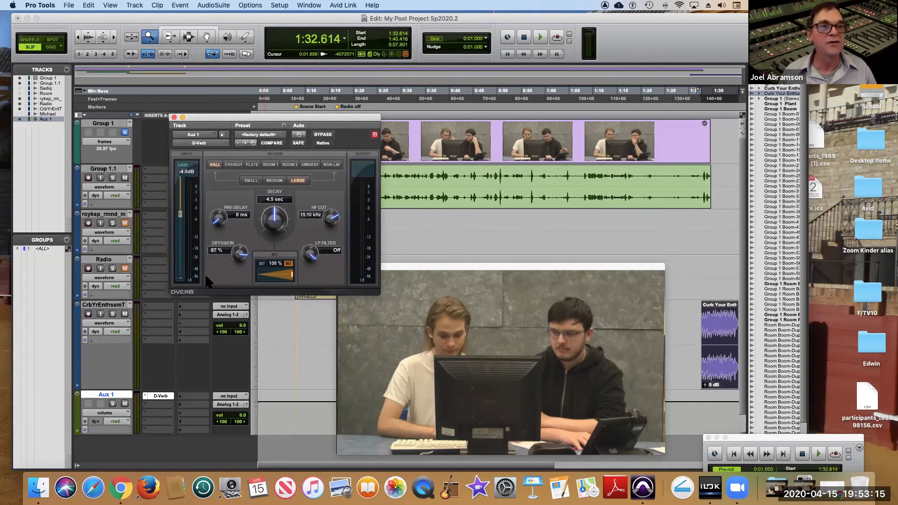
pyautogui.moveTo(269, 123); pyautogui.dragTo(396, 105)
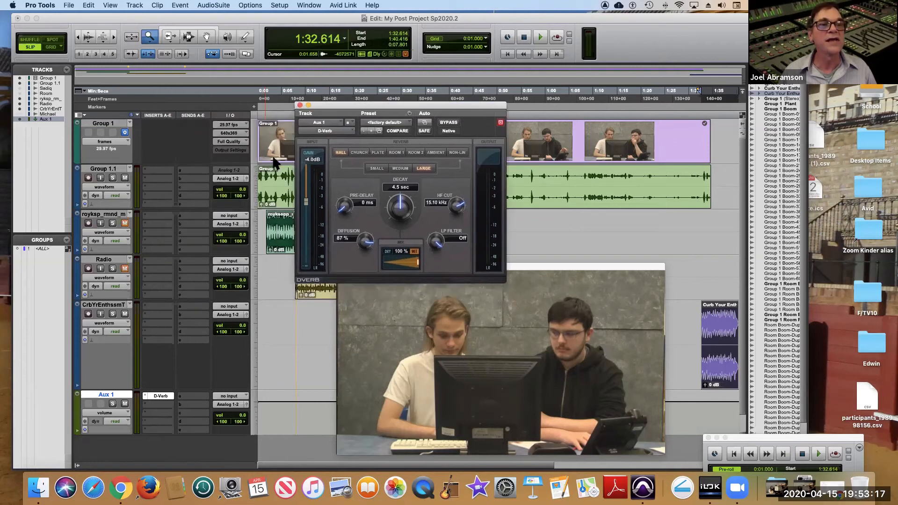
# Send the theme track to Bus 1-2 (Stereo) at 0.0 dB and set the Aux 1 input to Bus 1-2.
pyautogui.click(191, 312)
pyautogui.moveTo(196, 314)
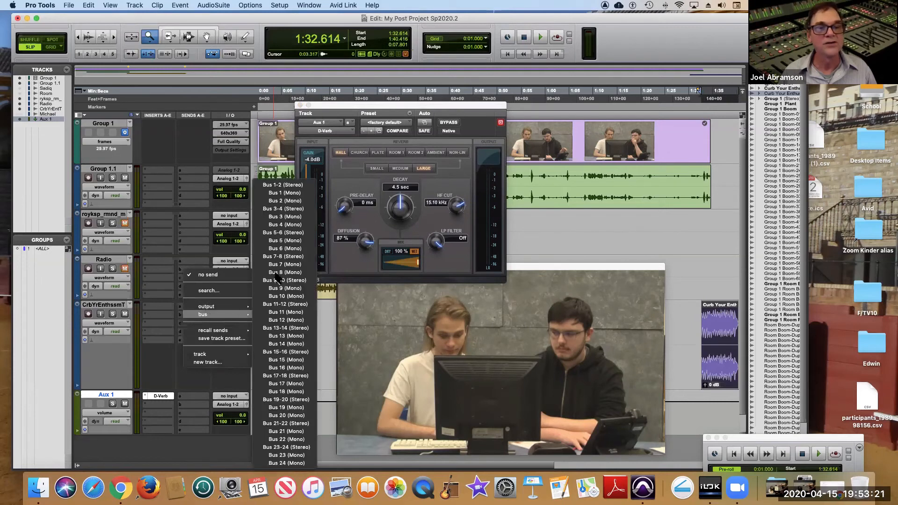
pyautogui.click(285, 185)
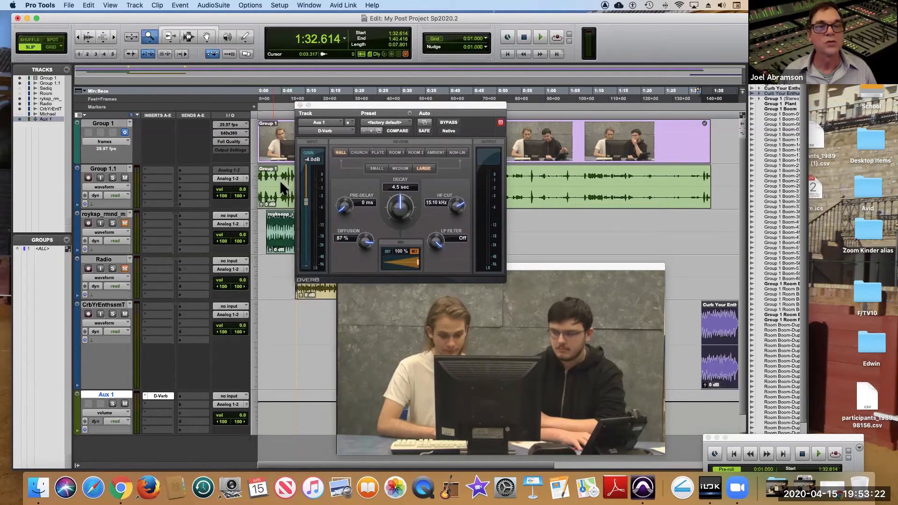
pyautogui.click(230, 398)
pyautogui.moveTo(233, 397)
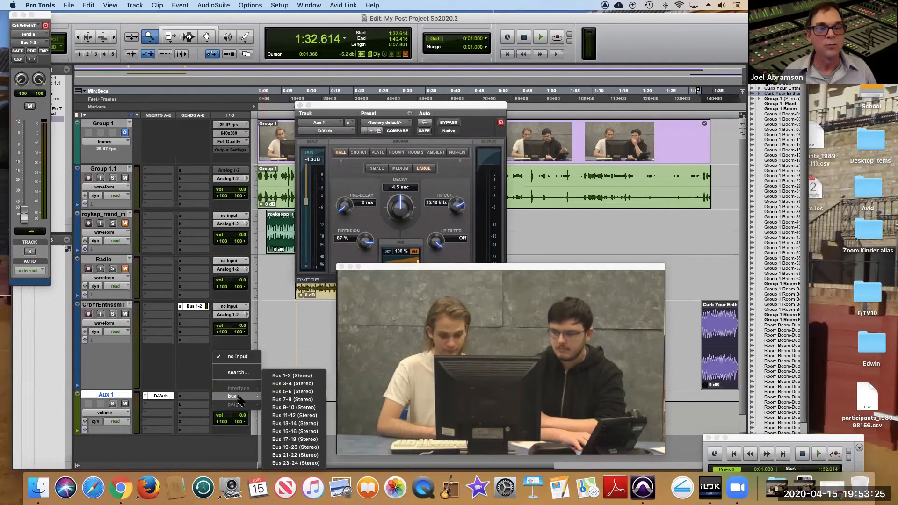
pyautogui.click(291, 376)
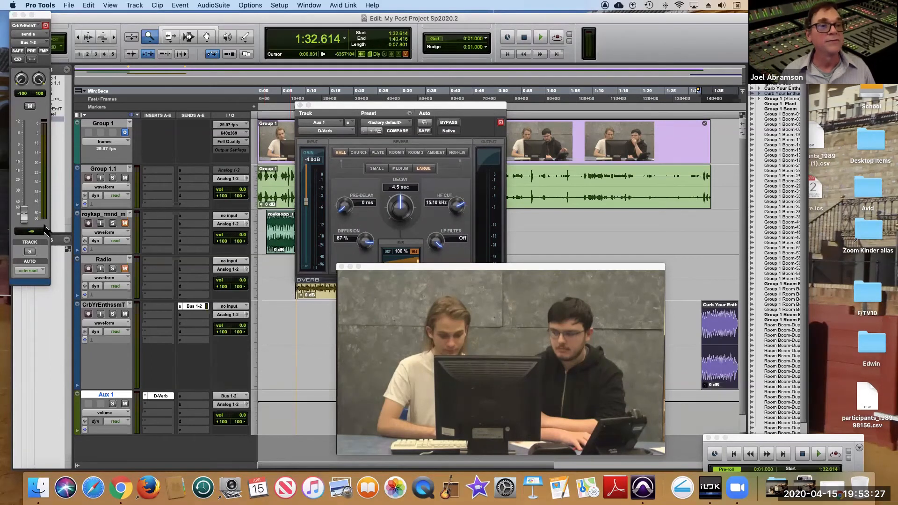
pyautogui.keyDown('alt'); pyautogui.click(24, 216); pyautogui.keyUp('alt')
# Uncover the end of the theme clip and play from 1:31.731 to hear the theme with reverb.
pyautogui.moveTo(414, 269); pyautogui.dragTo(95, 209)
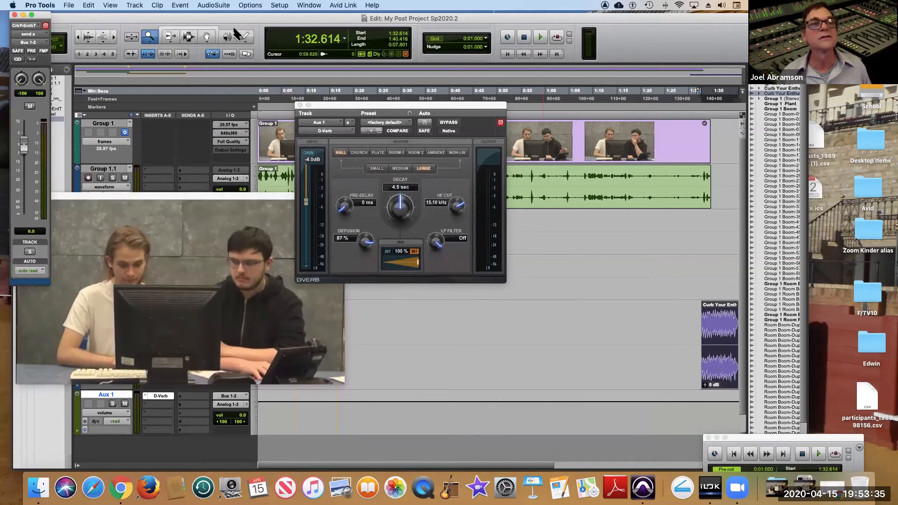
pyautogui.click(190, 39)
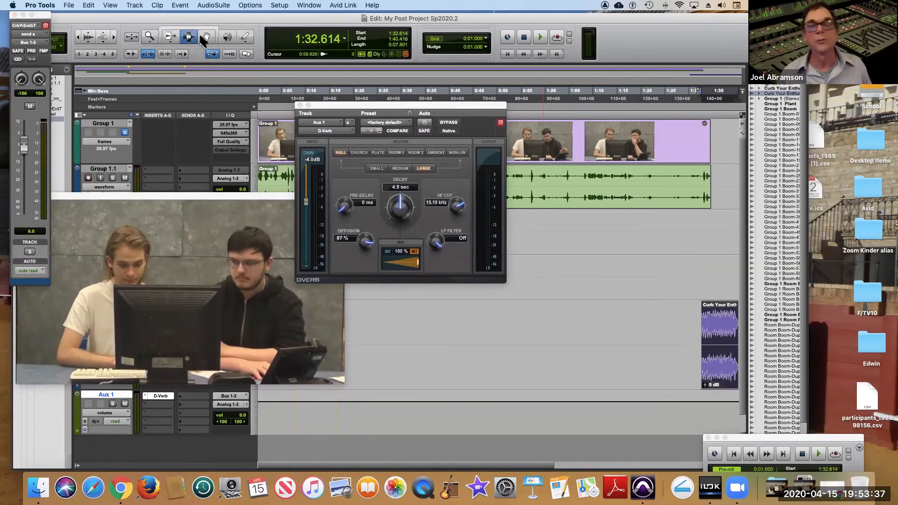
pyautogui.click(697, 318)
pyautogui.press('space')
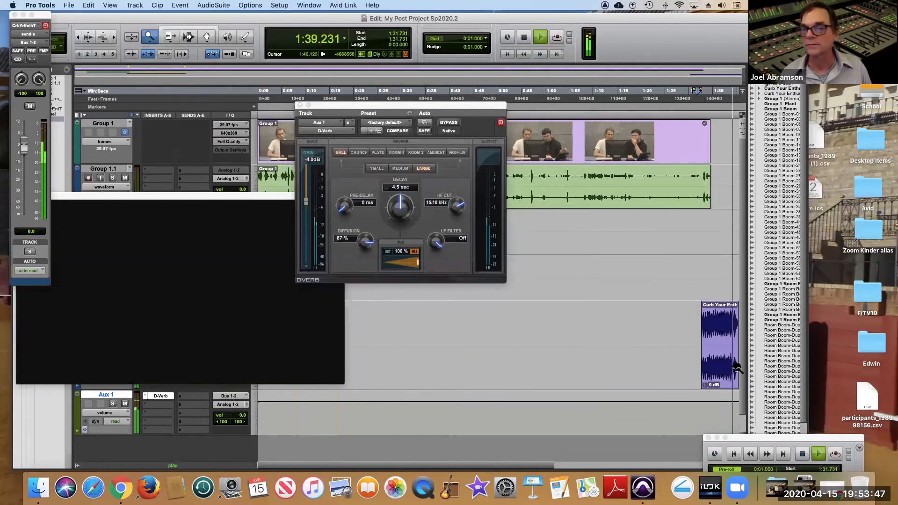
pyautogui.press('space')
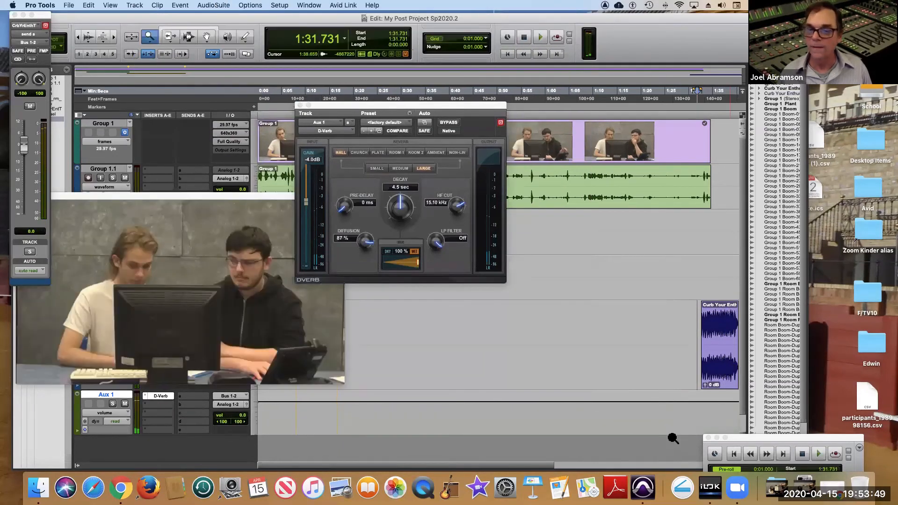
# Add volume breakpoints on Aux 1 near the theme clip's end, keeping the reverb down until about 1:39.578 and jumping to full level there.
pyautogui.moveTo(543, 465); pyautogui.dragTo(589, 465)
pyautogui.moveTo(686, 385); pyautogui.dragTo(636, 395)
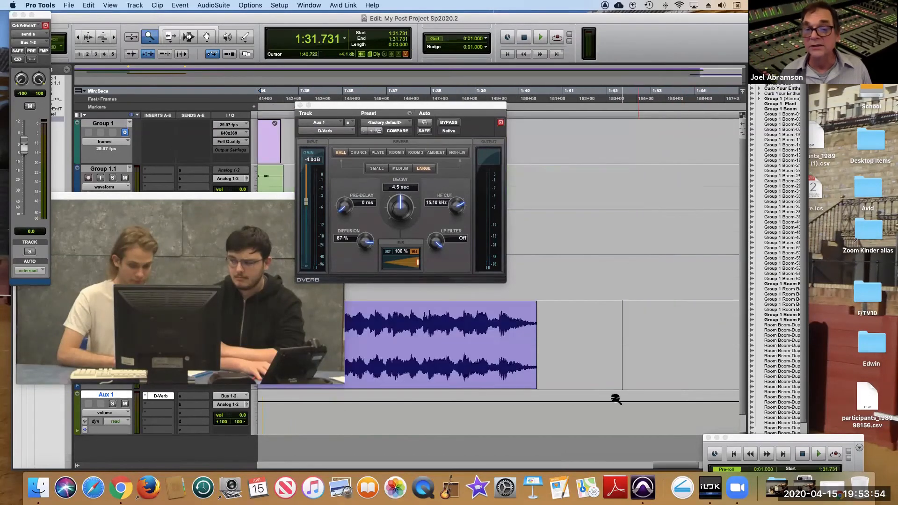
pyautogui.click(206, 37)
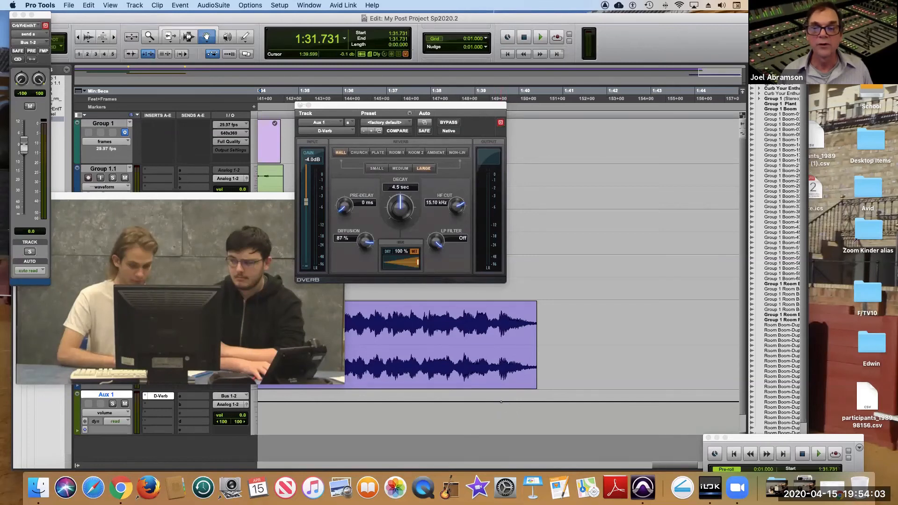
pyautogui.click(501, 402)
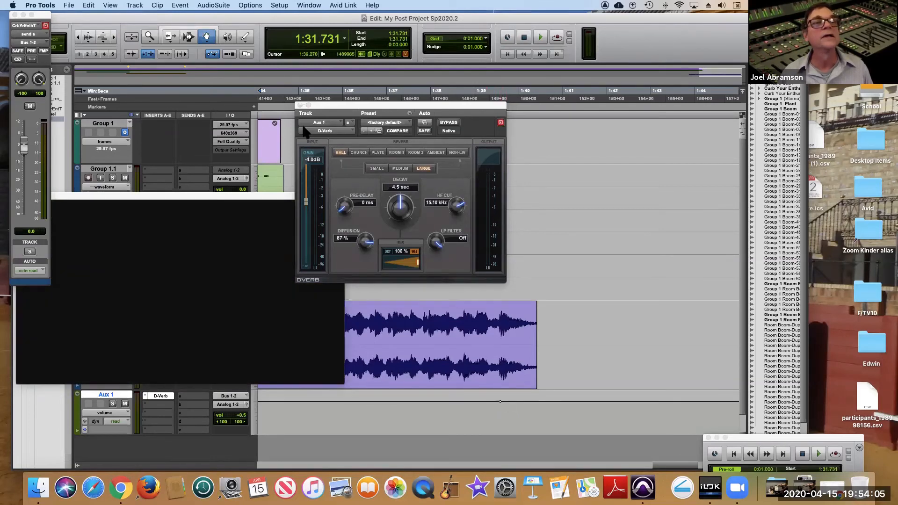
pyautogui.click(170, 36)
pyautogui.moveTo(454, 403); pyautogui.dragTo(499, 409)
pyautogui.click(212, 28)
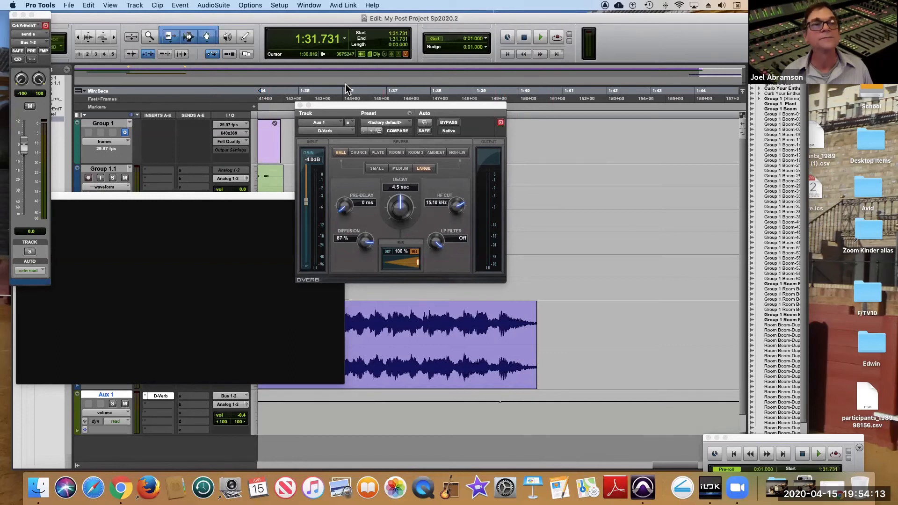
pyautogui.click(208, 37)
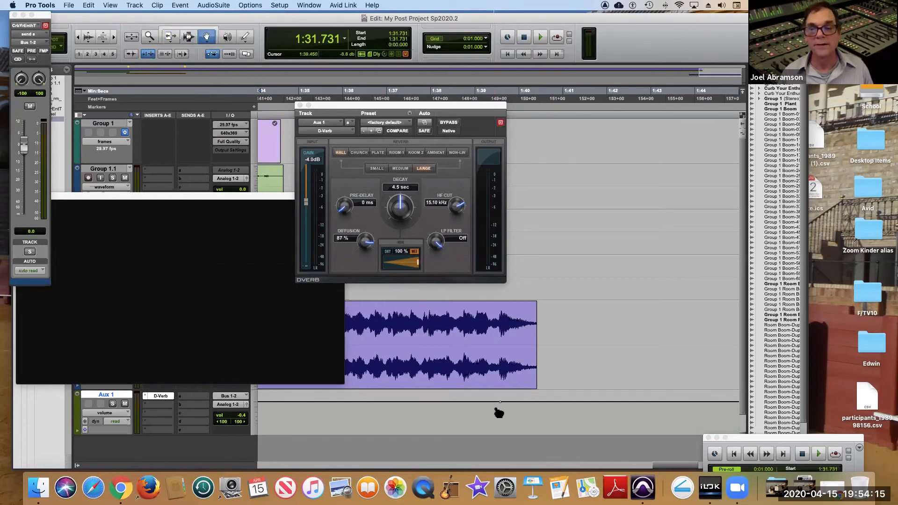
pyautogui.moveTo(498, 403); pyautogui.dragTo(499, 433)
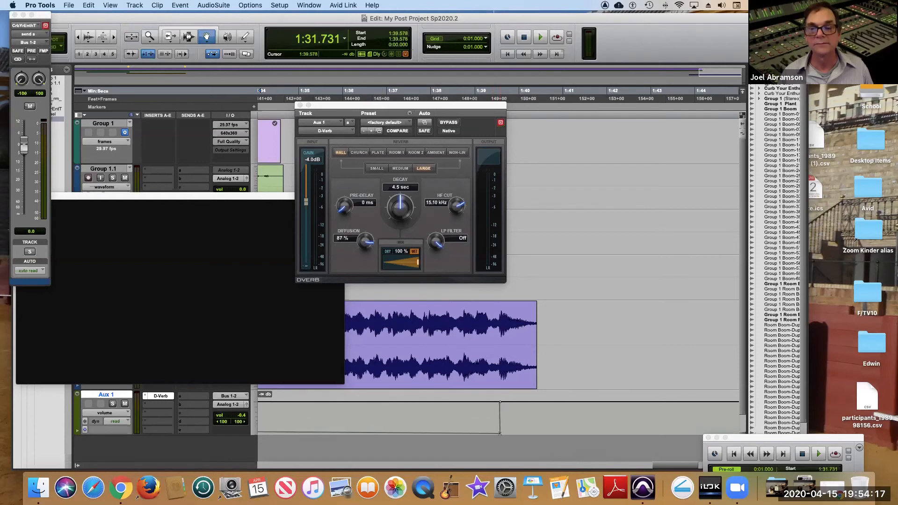
# Play from 1:36.582 past the end of the theme clip to check the reverb tail.
pyautogui.click(189, 37)
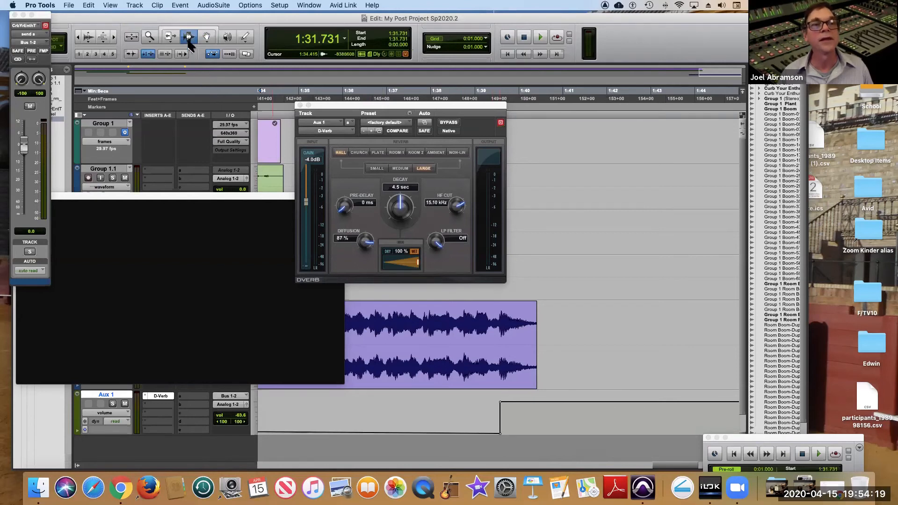
pyautogui.click(368, 408)
pyautogui.press('space')
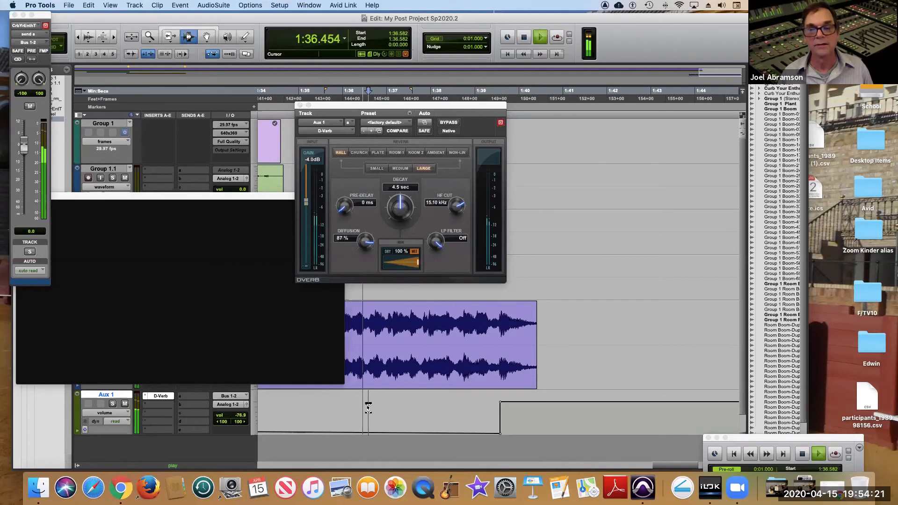
pyautogui.press('space')
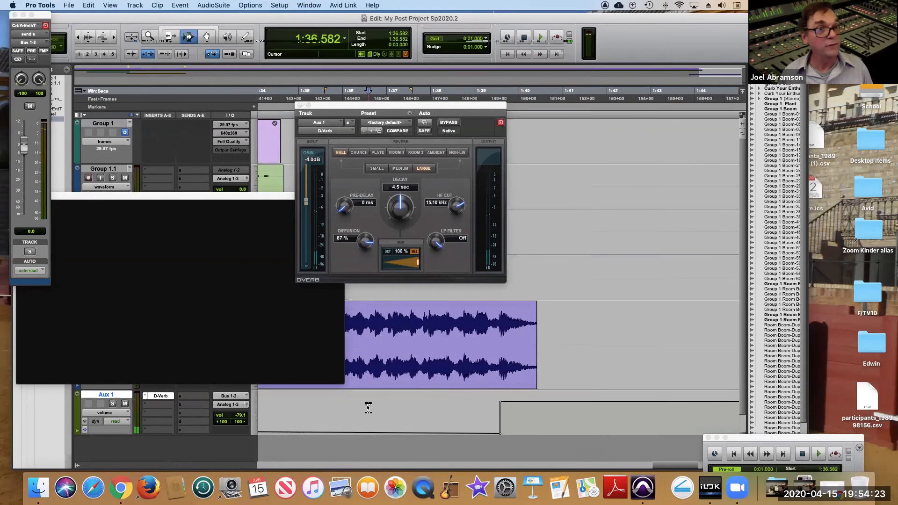
pyautogui.press('space')
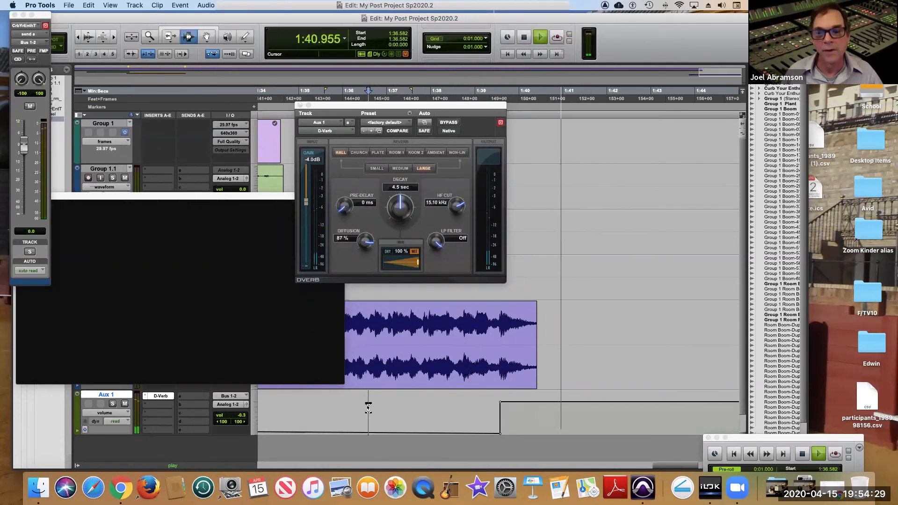
pyautogui.press('space')
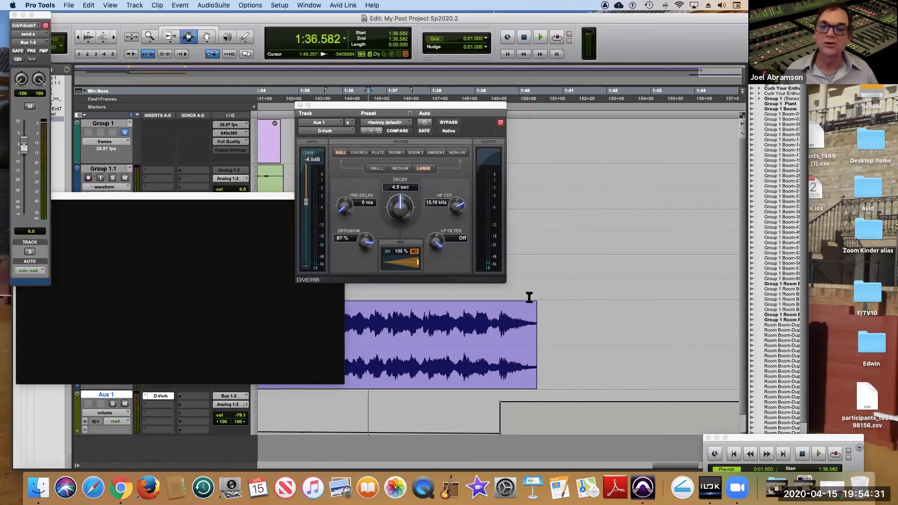
# Add a short fade-out at the end of the theme clip and play from 1:39.195 to check it.
pyautogui.click(183, 27)
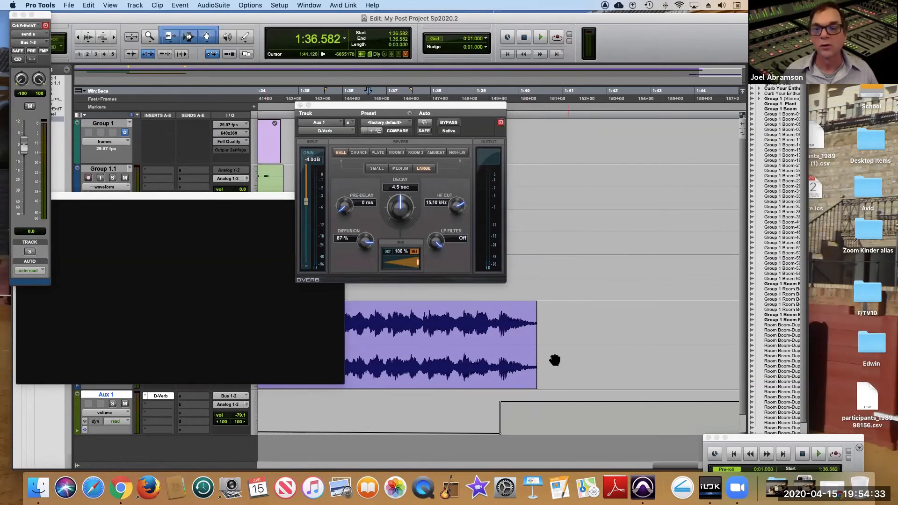
pyautogui.moveTo(532, 304); pyautogui.dragTo(521, 310)
pyautogui.click(489, 321)
pyautogui.press('space')
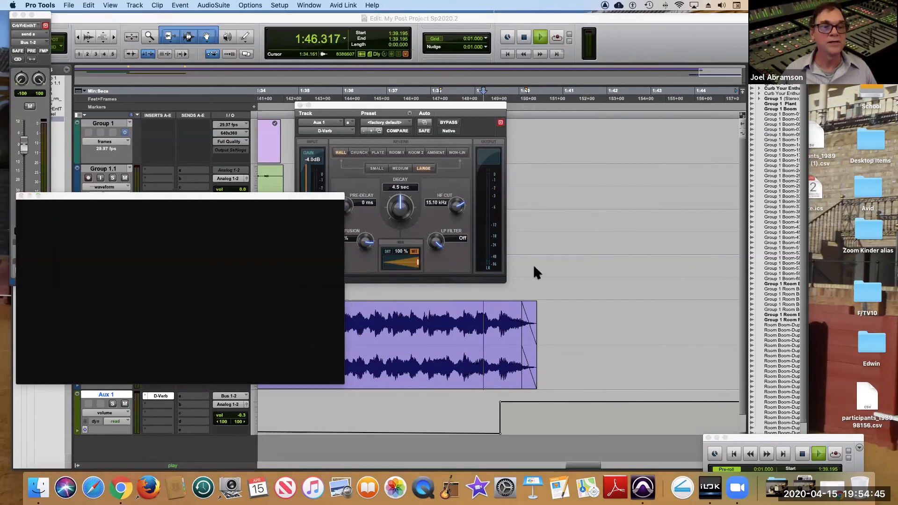
# Move the Video window off the track controls, show the whole session, and select the Aux 1 volume breakpoint at the session's start.
pyautogui.moveTo(179, 199); pyautogui.dragTo(677, 163)
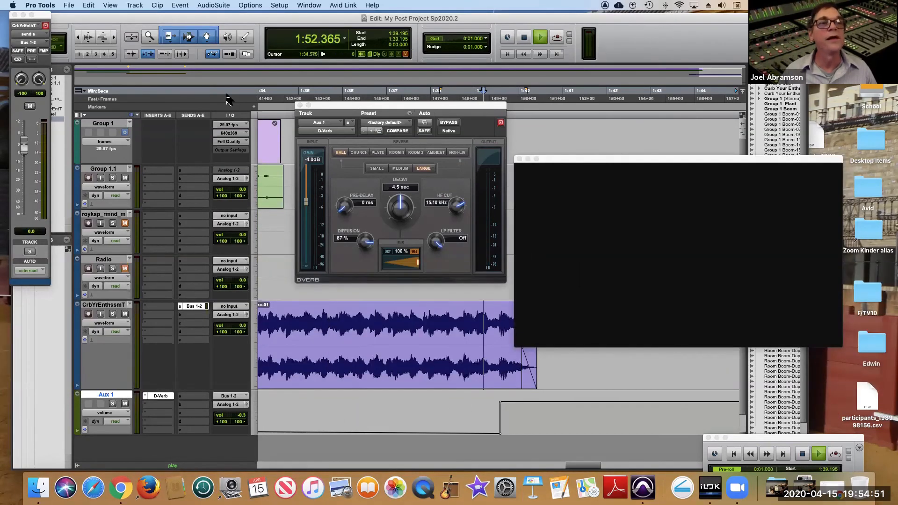
pyautogui.click(148, 39)
pyautogui.doubleClick(147, 39)
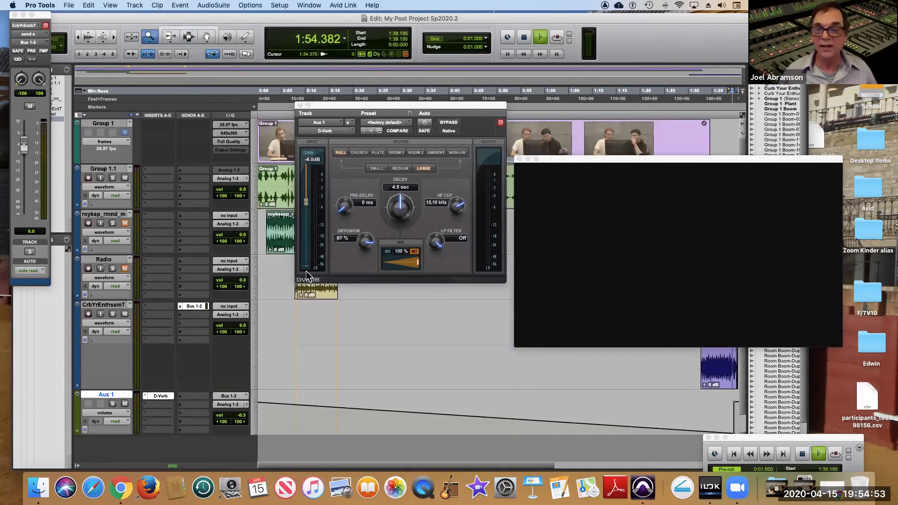
pyautogui.click(206, 39)
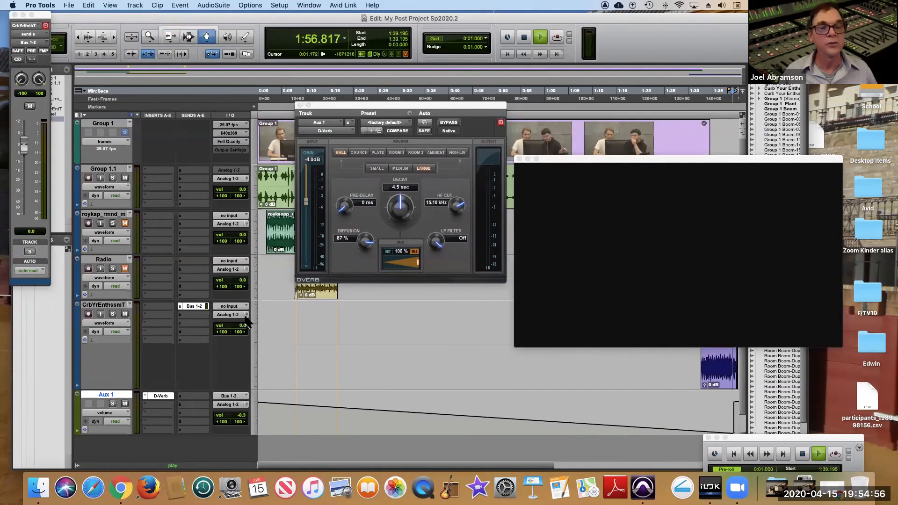
pyautogui.click(258, 402)
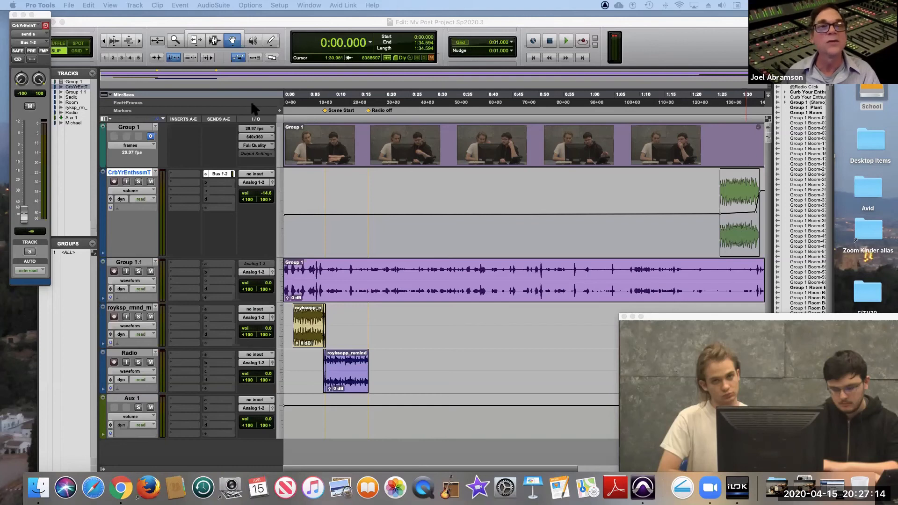
# Play from 1:25.074 through the end of the theme clip to check it against the picture, repositioning the Video window.
pyautogui.click(174, 42)
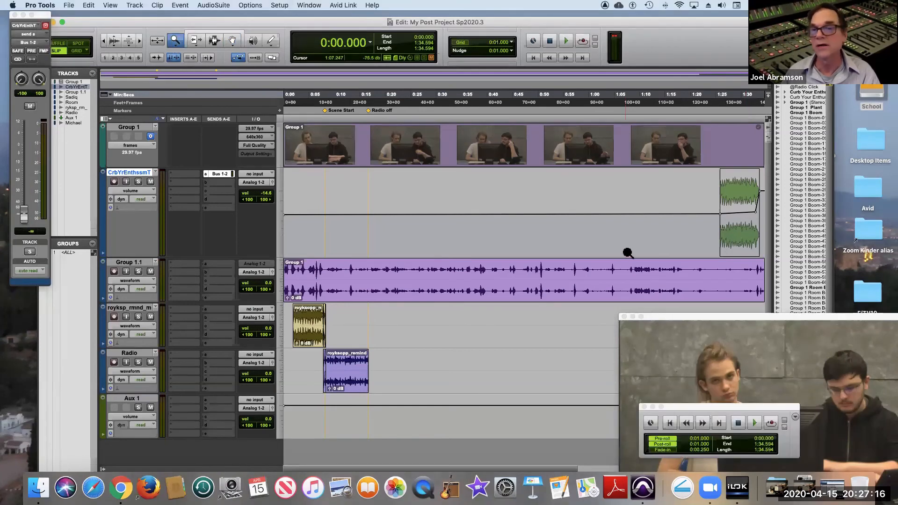
pyautogui.moveTo(690, 192); pyautogui.dragTo(766, 193)
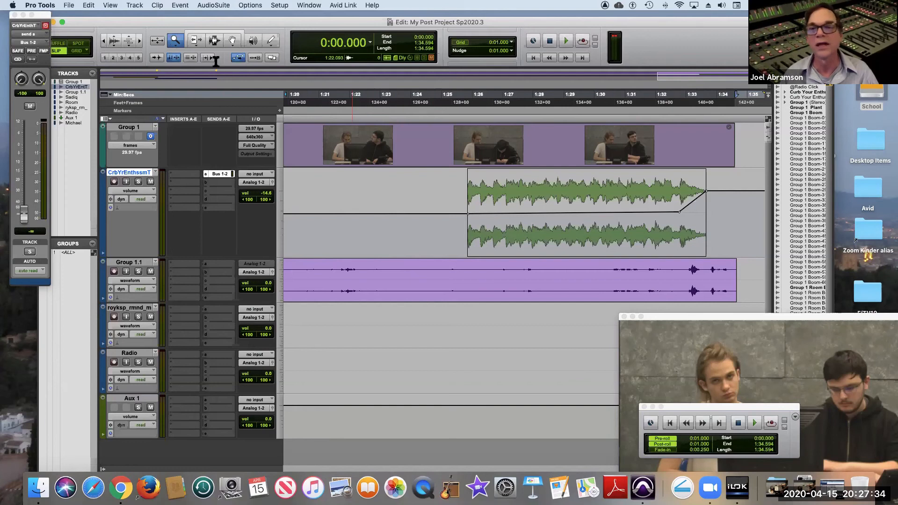
pyautogui.hscroll(-2, 515, 194)
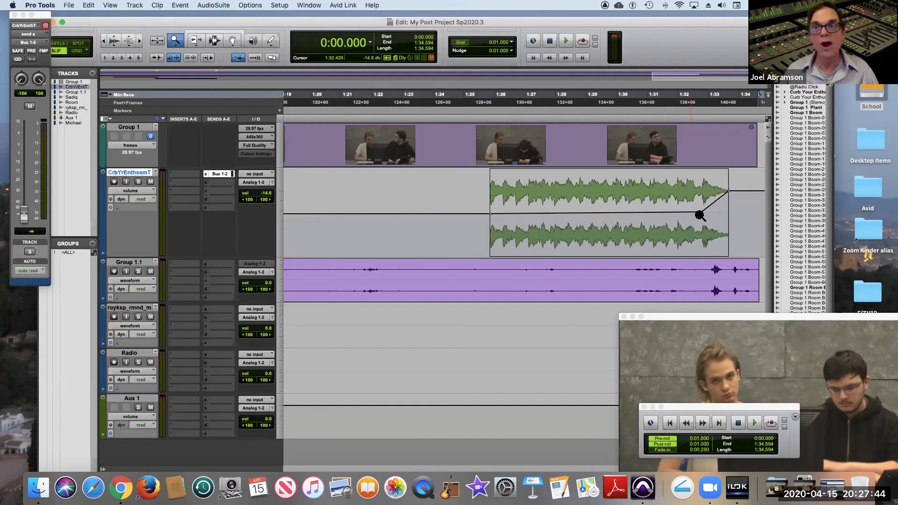
pyautogui.click(215, 42)
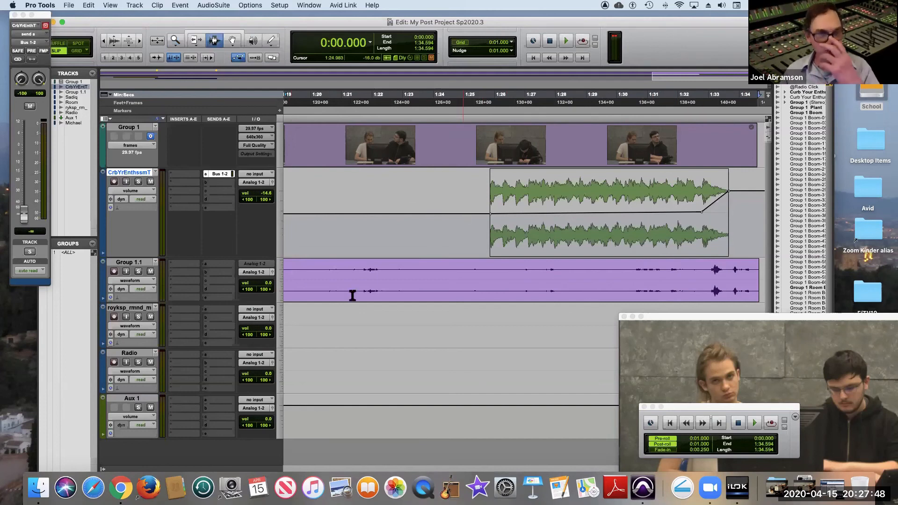
pyautogui.click(466, 210)
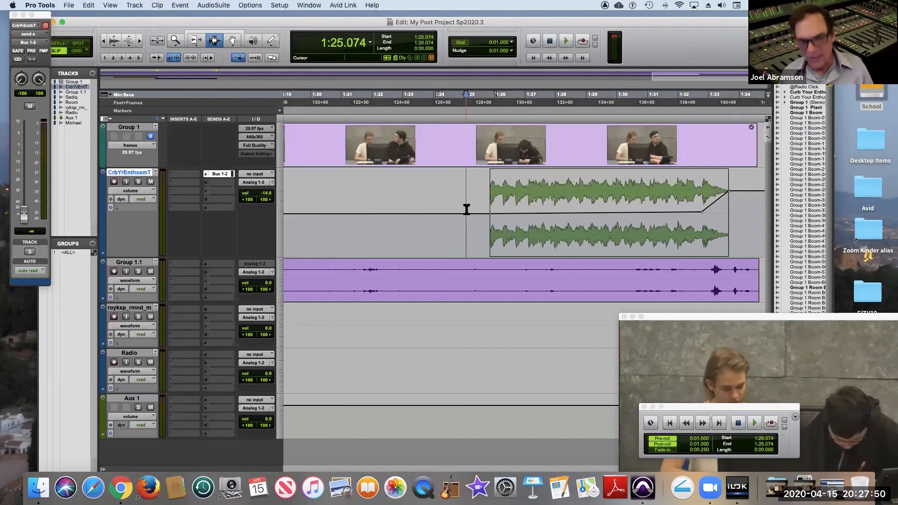
pyautogui.press('space')
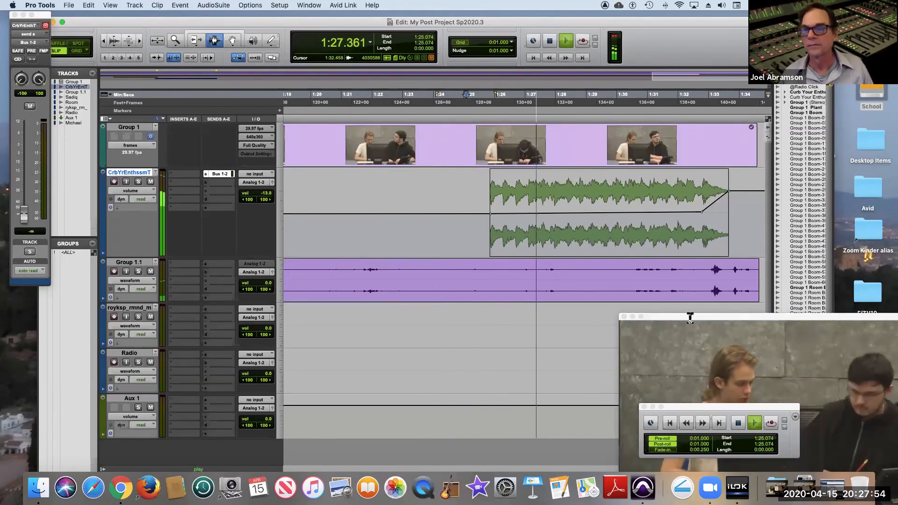
pyautogui.moveTo(692, 316); pyautogui.dragTo(441, 276)
pyautogui.moveTo(451, 309); pyautogui.dragTo(226, 209)
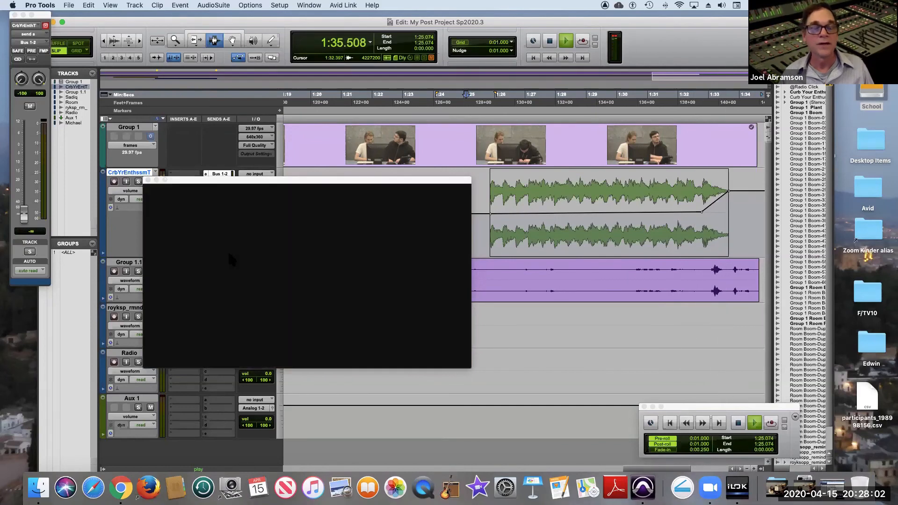
pyautogui.press('space')
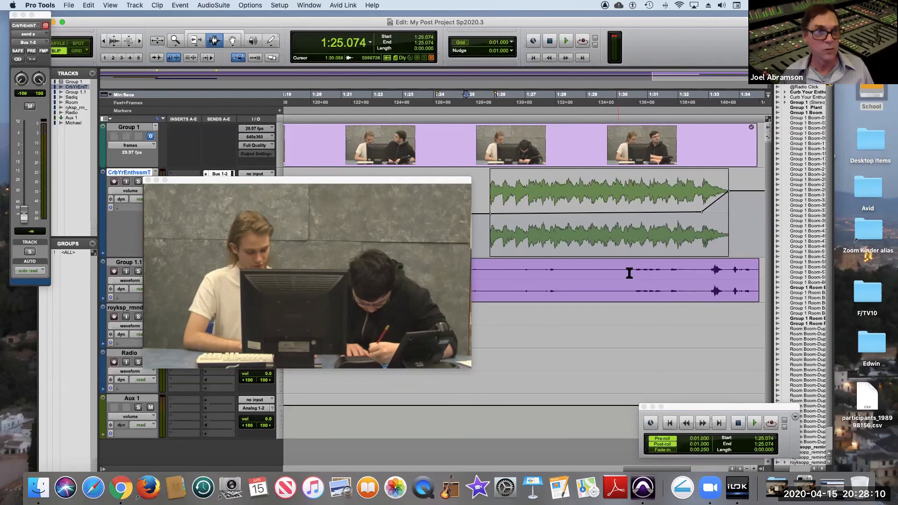
pyautogui.moveTo(228, 183); pyautogui.dragTo(319, 289)
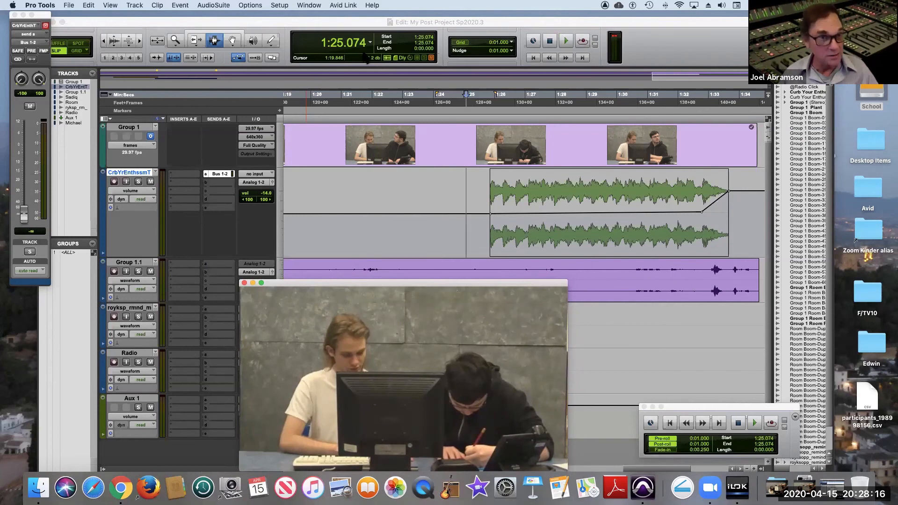
# Show the whole session and select the entire Group 1 video clip with the Grabber tool.
pyautogui.doubleClick(175, 43)
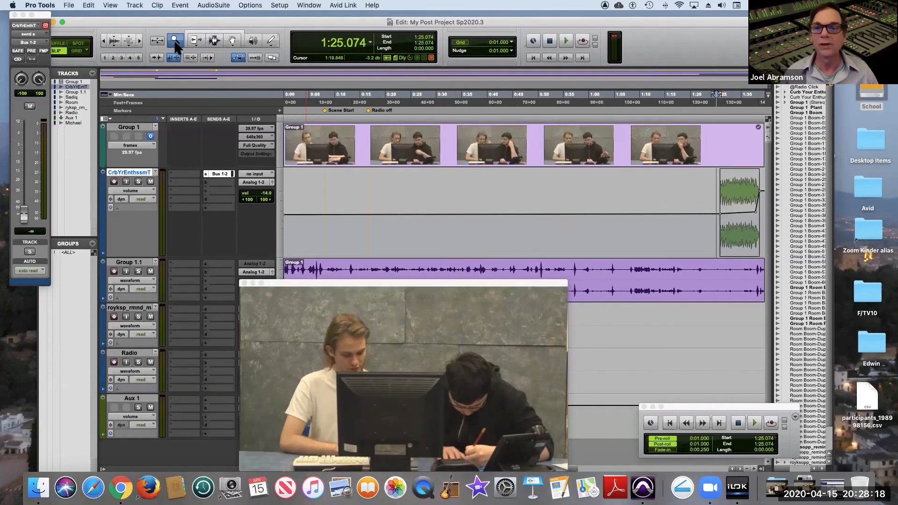
pyautogui.click(233, 40)
pyautogui.click(352, 152)
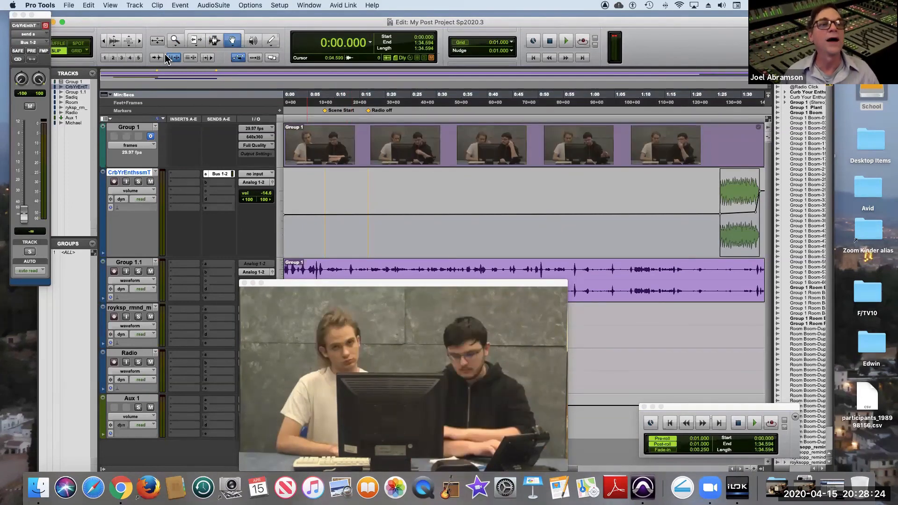
# Bounce the selection offline to QuickTime, including video same as source, naming the file with the author's surname followed by "music Stem".
pyautogui.click(69, 5)
pyautogui.moveTo(93, 143)
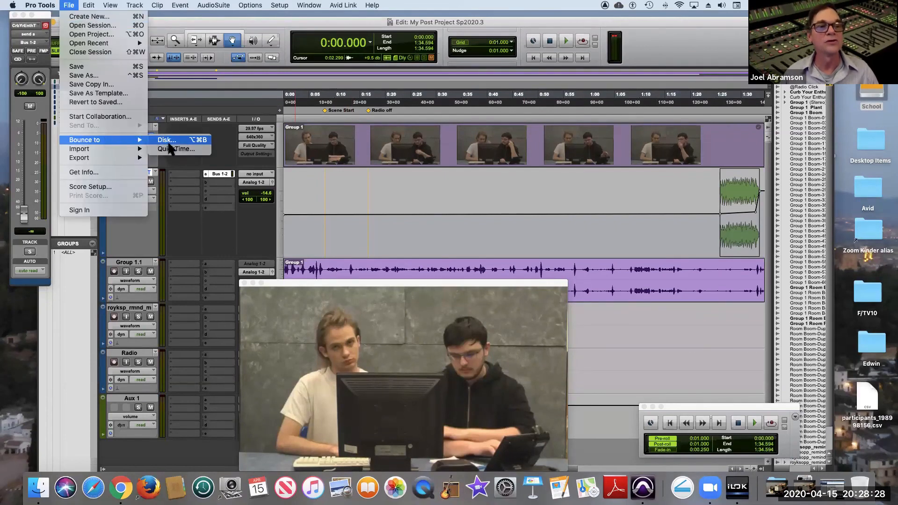
pyautogui.click(187, 149)
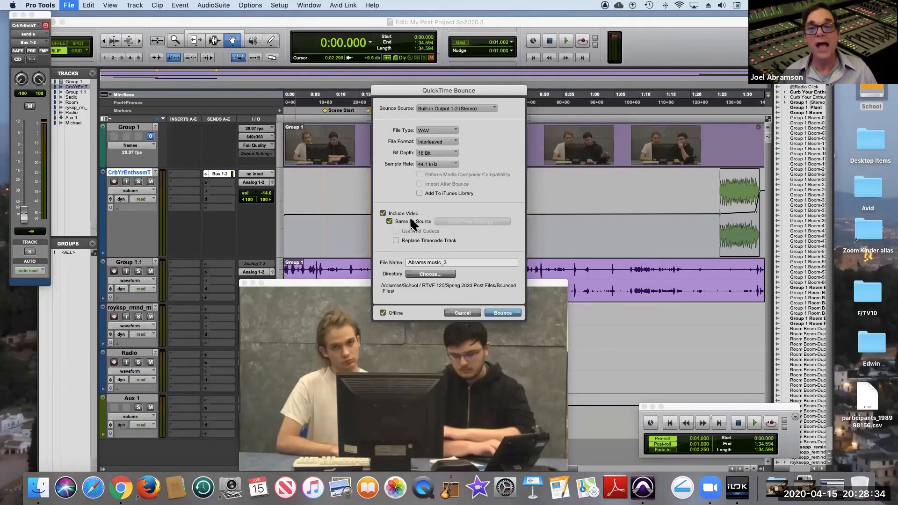
pyautogui.click(390, 222)
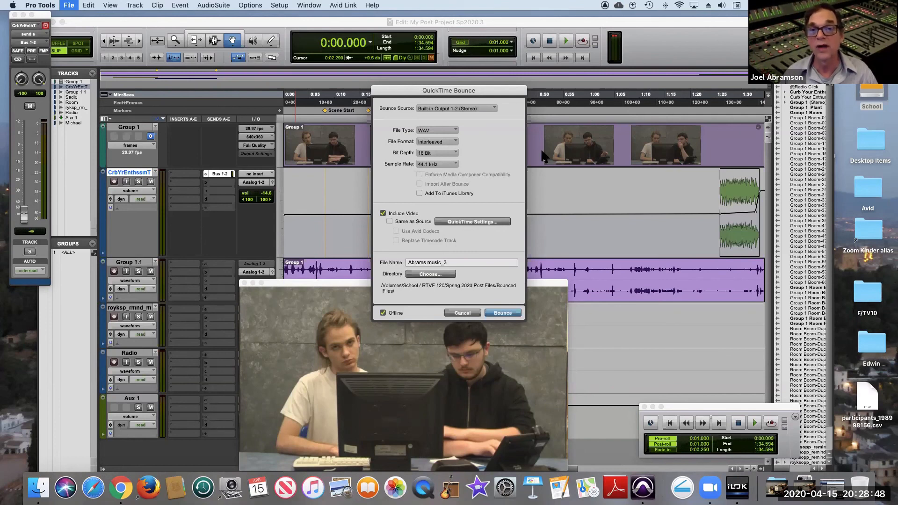
pyautogui.click(389, 221)
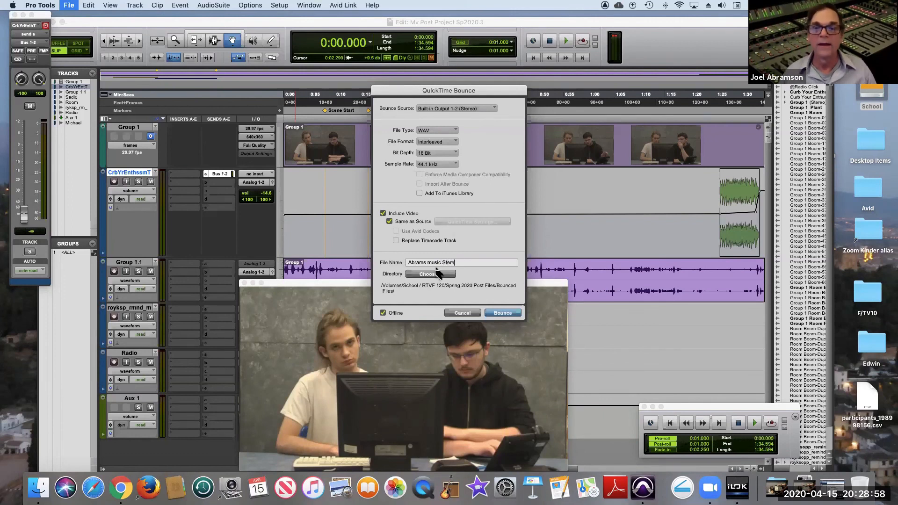
pyautogui.click(502, 313)
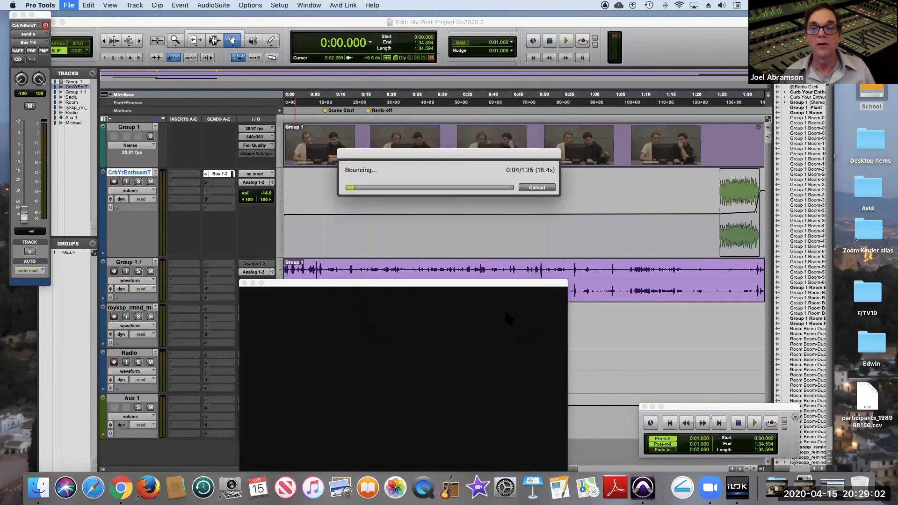